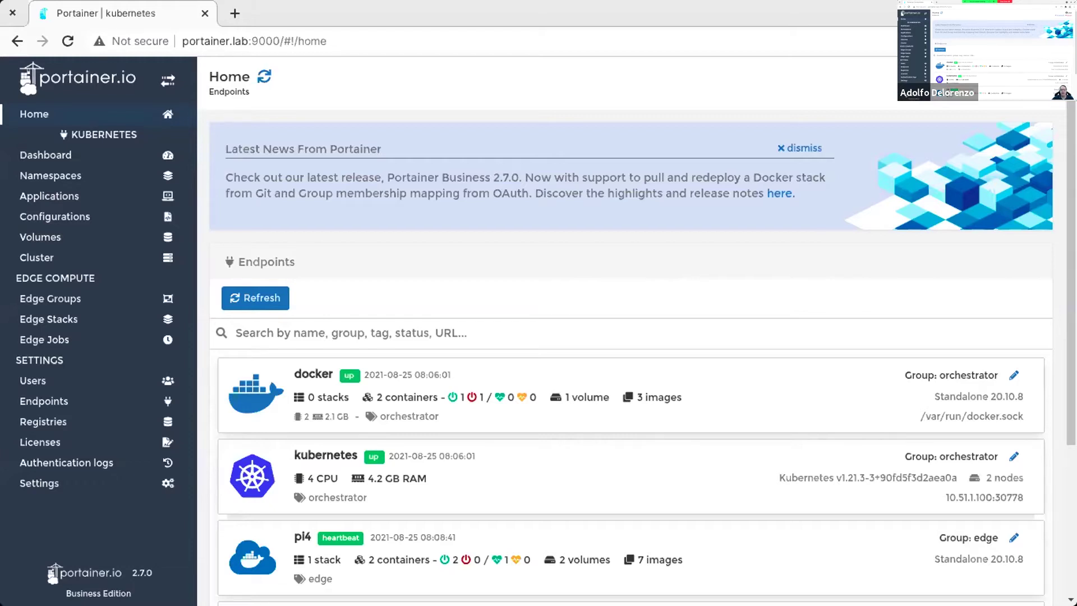
Step: Drag the Arch.png image onto Chrome's tab bar to open the architecture diagram in a new tab
left_click_drag(380, 154, 329, 16)
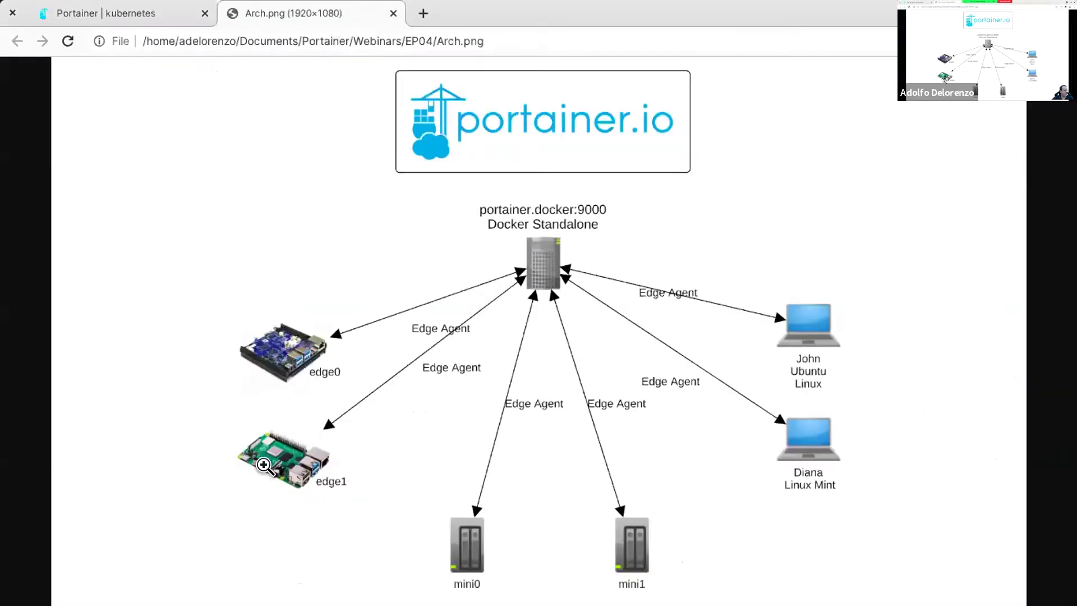
Step: Enlarge the Arch.png diagram to full size and scroll to its top-left corner
left_click(579, 415)
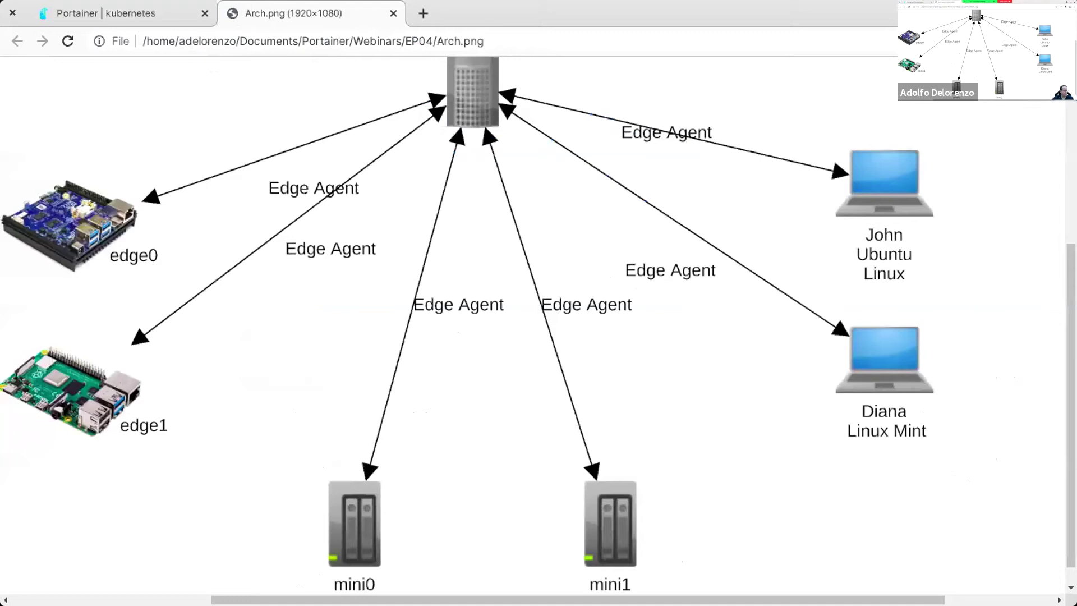
scroll(571, 435, "left", 4)
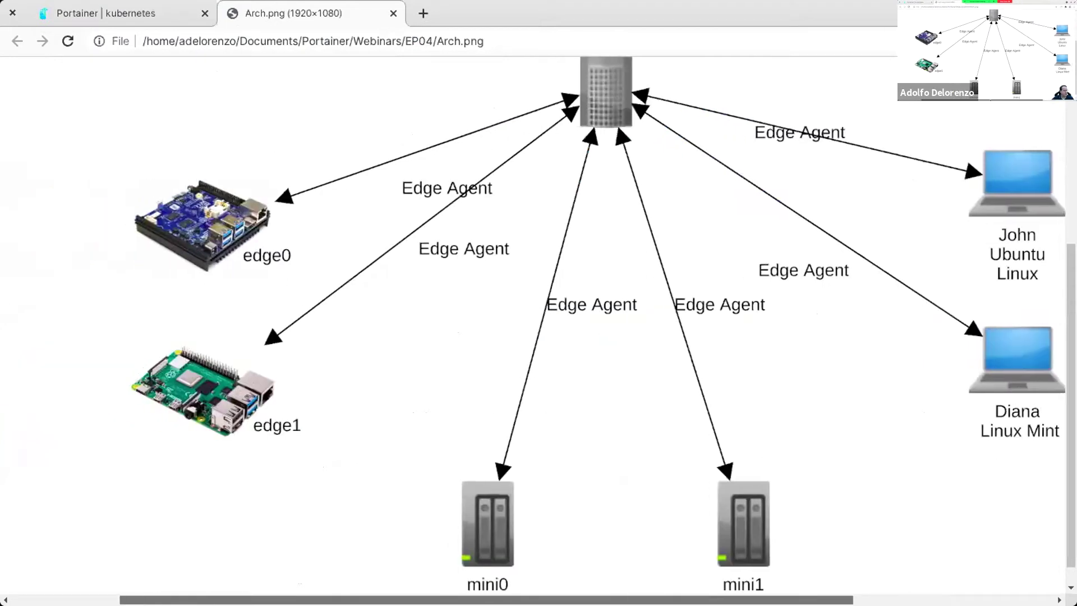
scroll(570, 435, "up", 2)
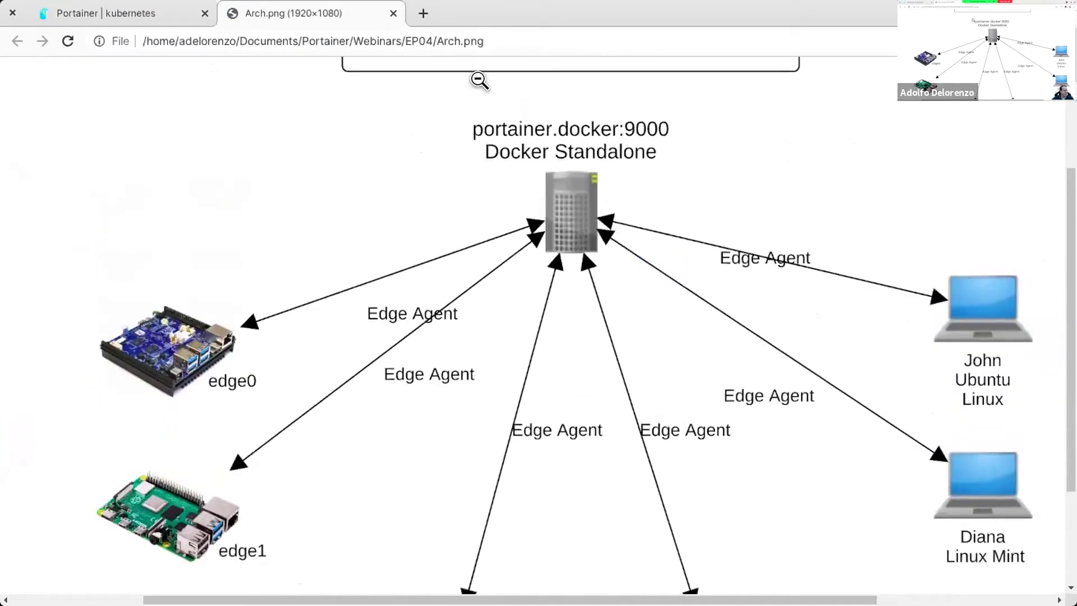
Step: Return to the Portainer tab, then restore and re-maximize the browser window
left_click(127, 13)
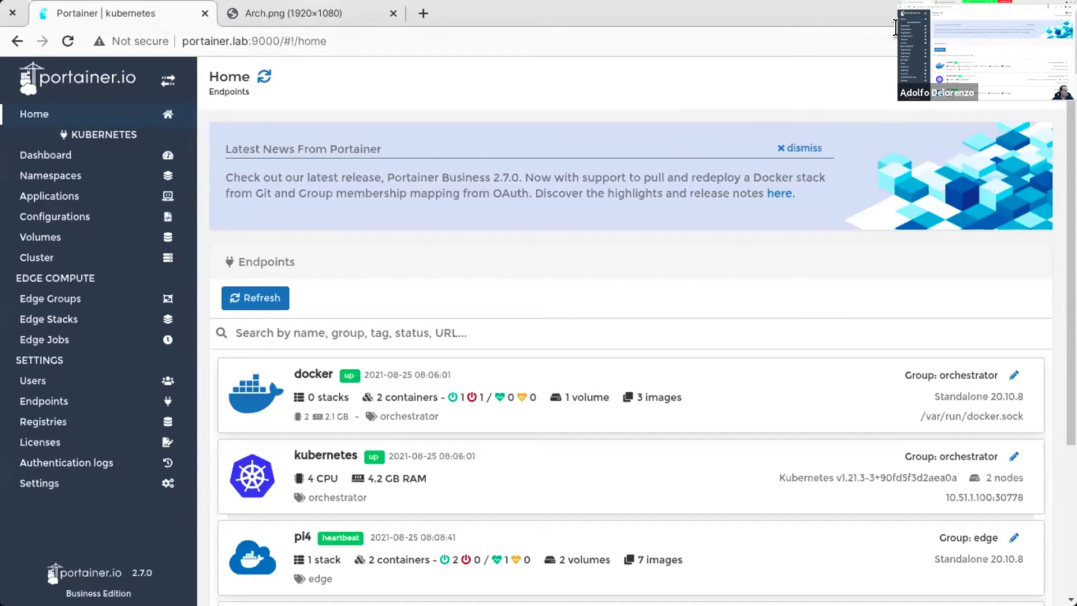
double_click(873, 23)
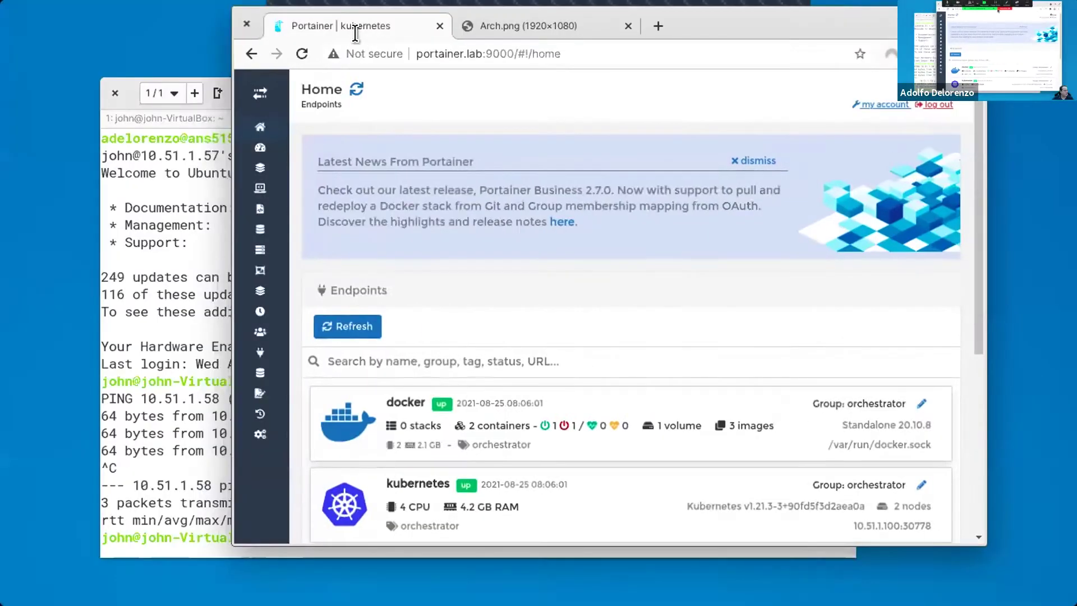
double_click(872, 23)
Step: Scroll down through the diagram's edge devices, then go back to the Portainer Home endpoints page
left_click(246, 13)
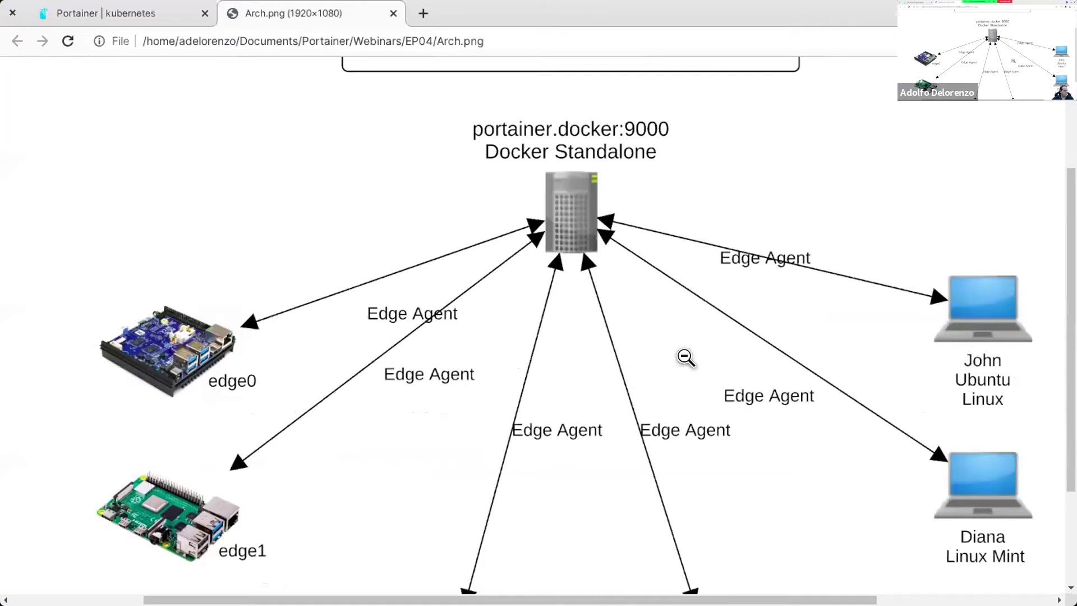
scroll(851, 344, "down", 2)
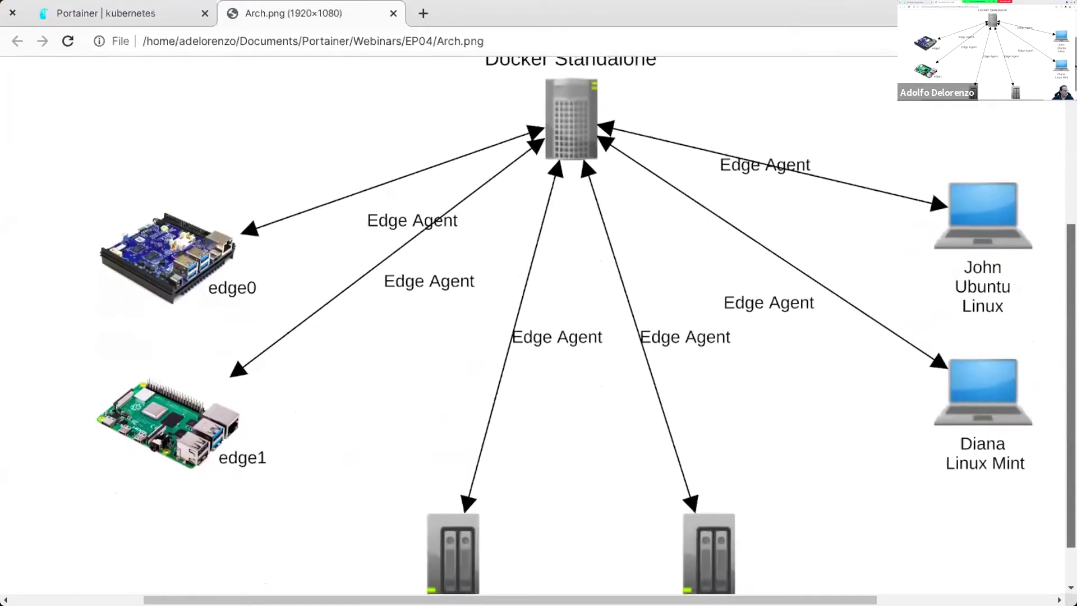
scroll(429, 104, "down", 1)
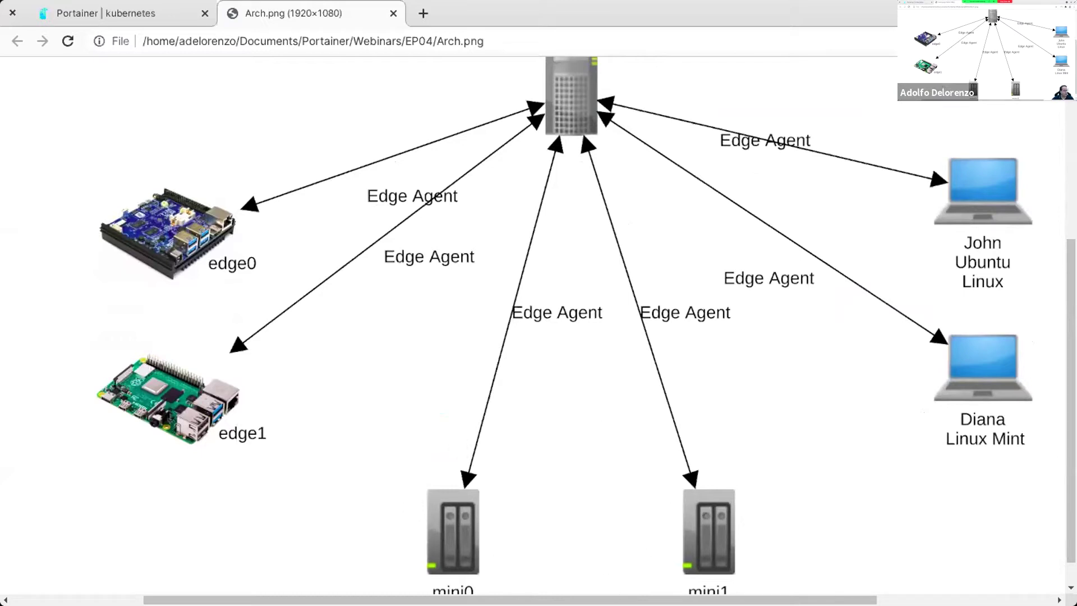
scroll(1029, 529, "down", 1)
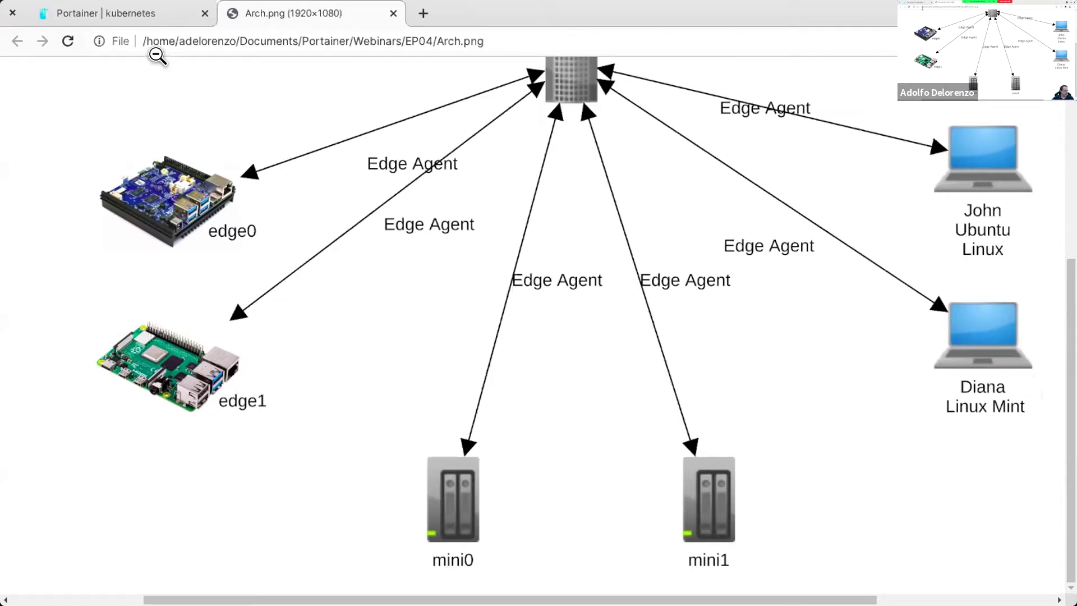
left_click(123, 17)
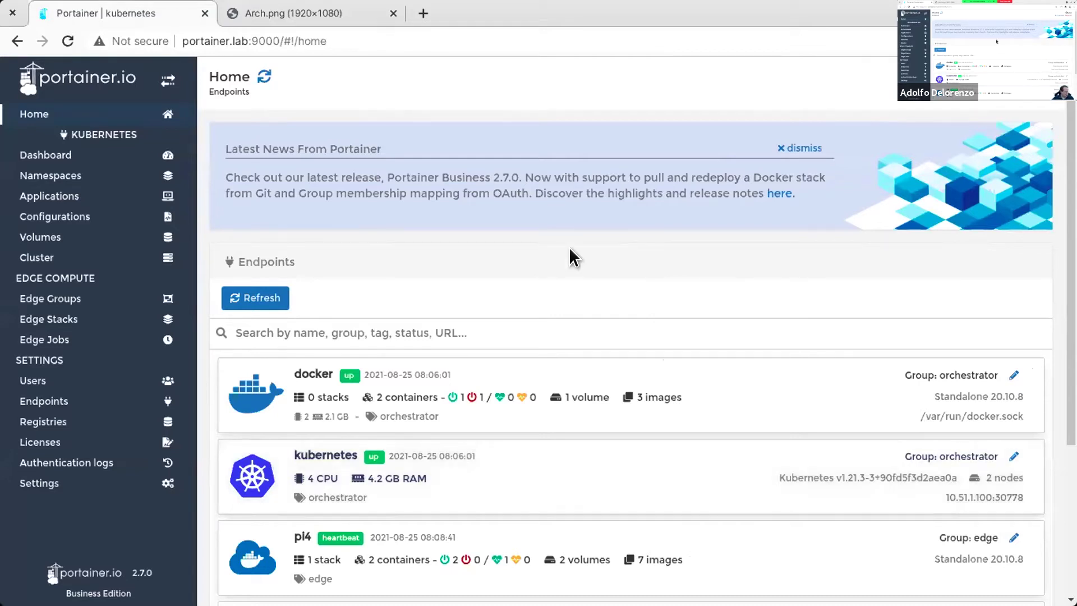
Step: Scroll the Home endpoints list down to john and open the pi4 edge endpoint
scroll(428, 320, "down", 2)
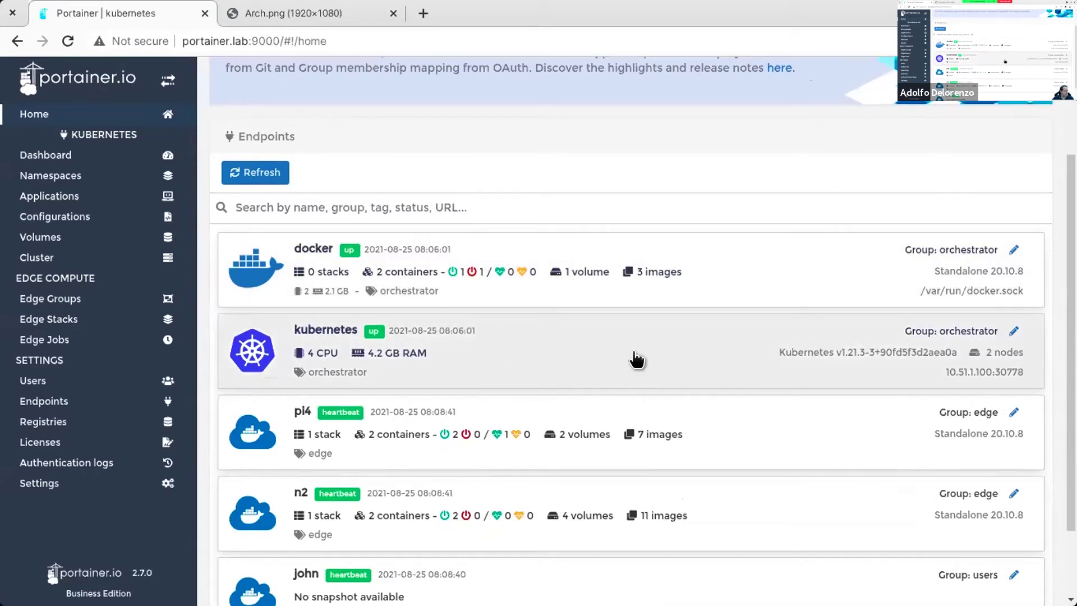
scroll(630, 321, "down", 2)
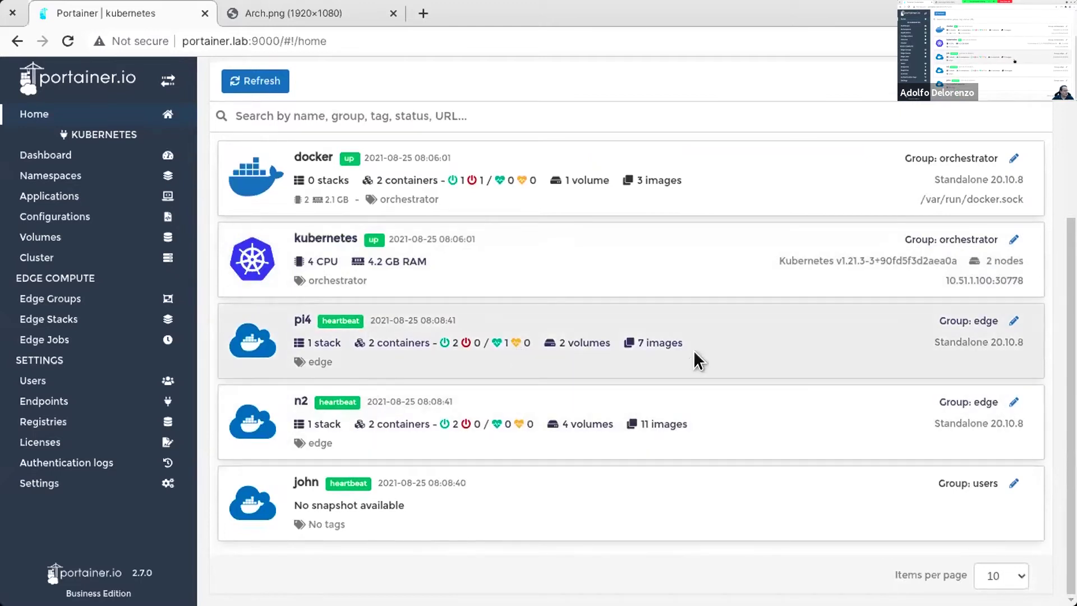
left_click(693, 360)
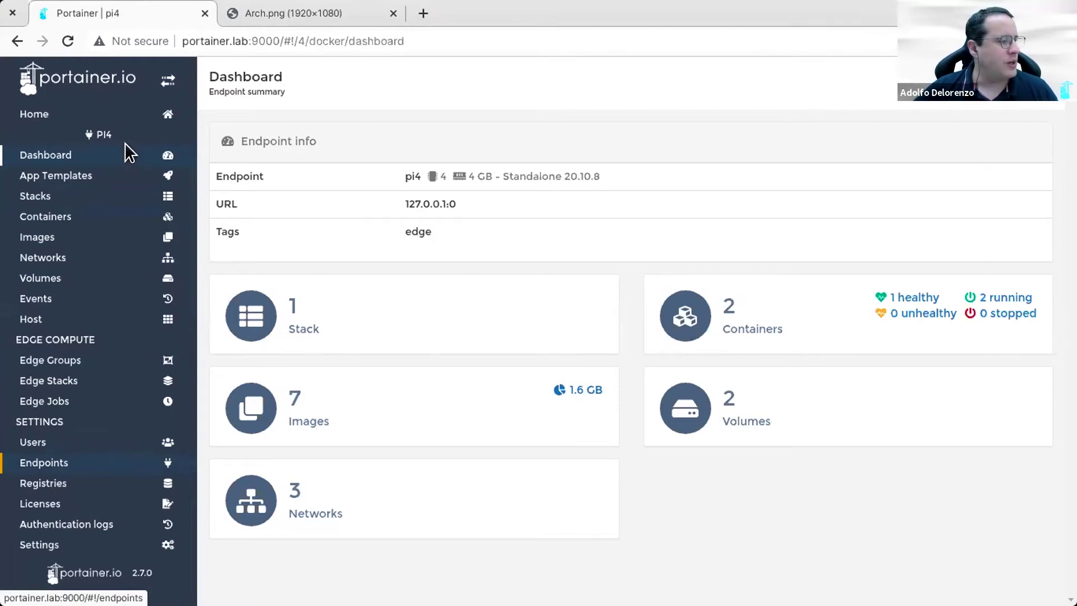
Step: Go back to Home and open the kubernetes endpoint's dashboard
left_click(116, 108)
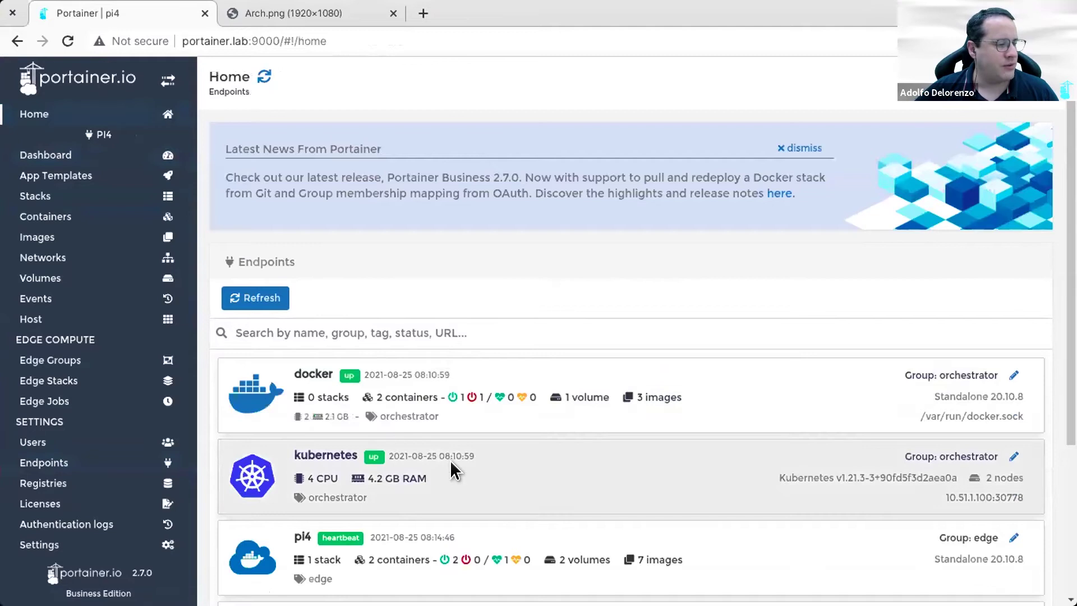
left_click(453, 468)
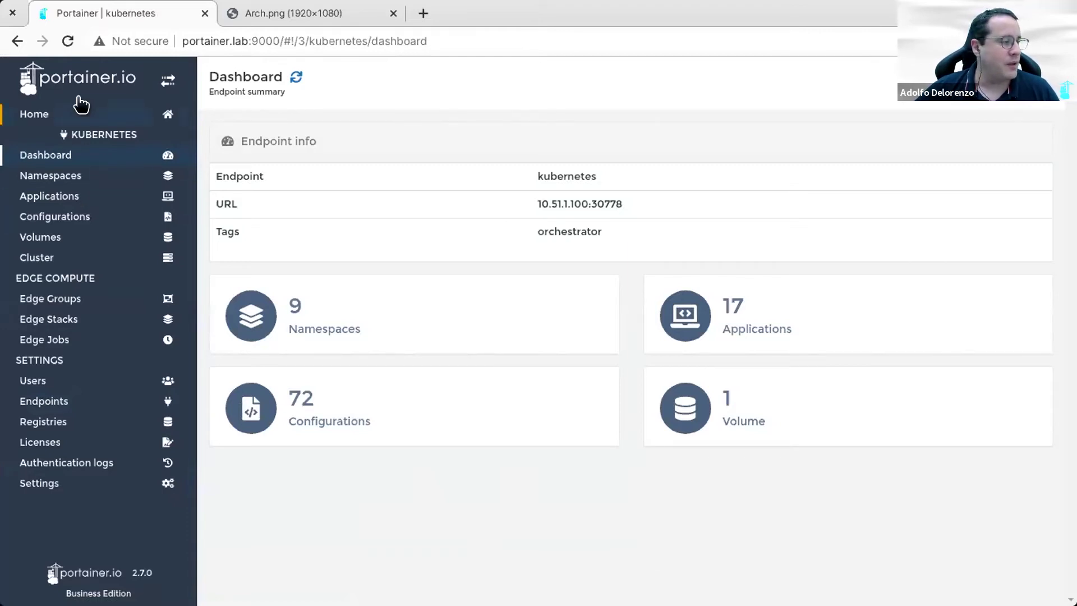
Step: Return to the Home endpoints list and scroll it down
left_click(76, 115)
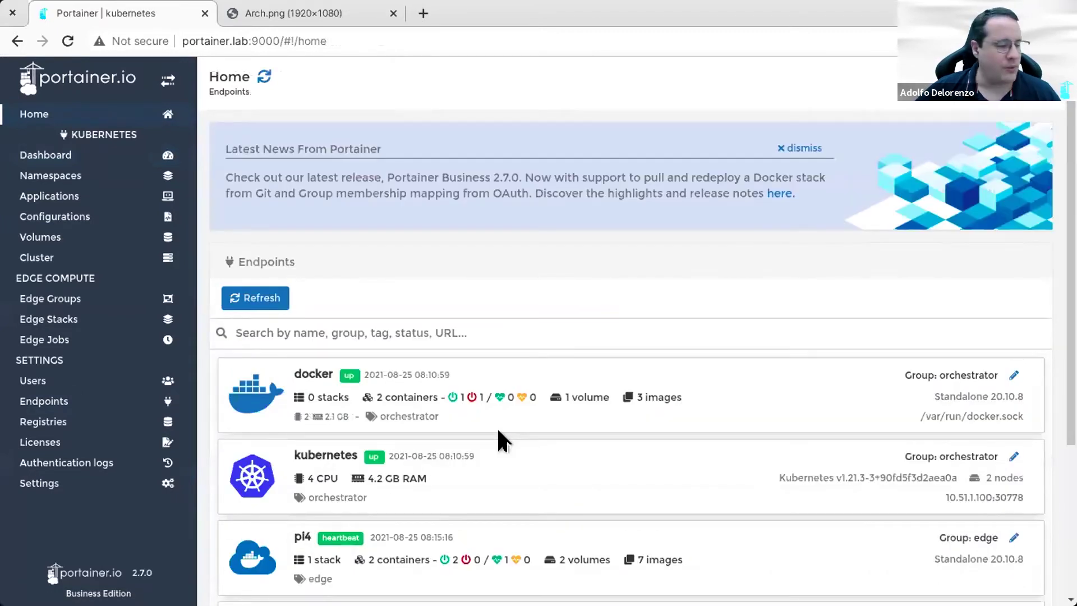
scroll(502, 426, "down", 4)
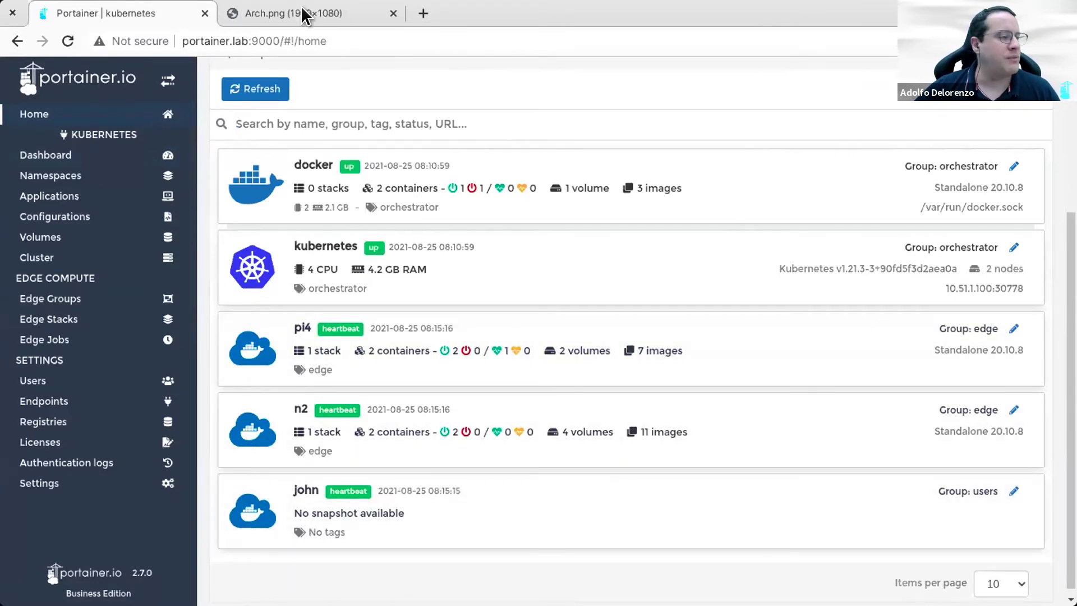
Step: Pan around the edge devices in Arch.png, then Ctrl+Shift+Tab back to the Portainer endpoints tab
left_click(228, 19)
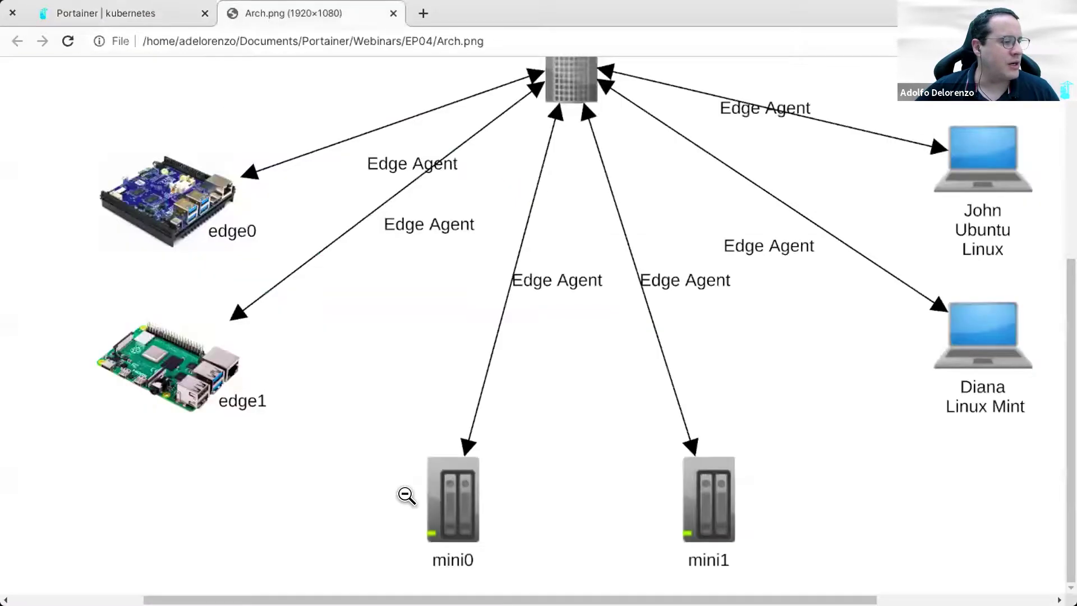
left_click_drag(594, 331, 990, 252)
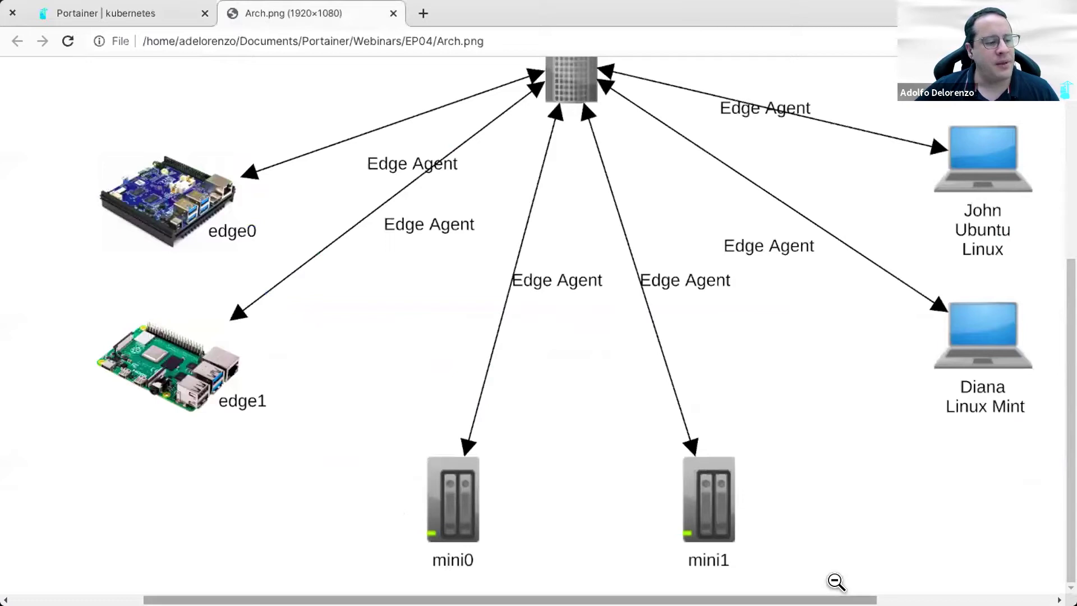
scroll(1040, 469, "right", 3)
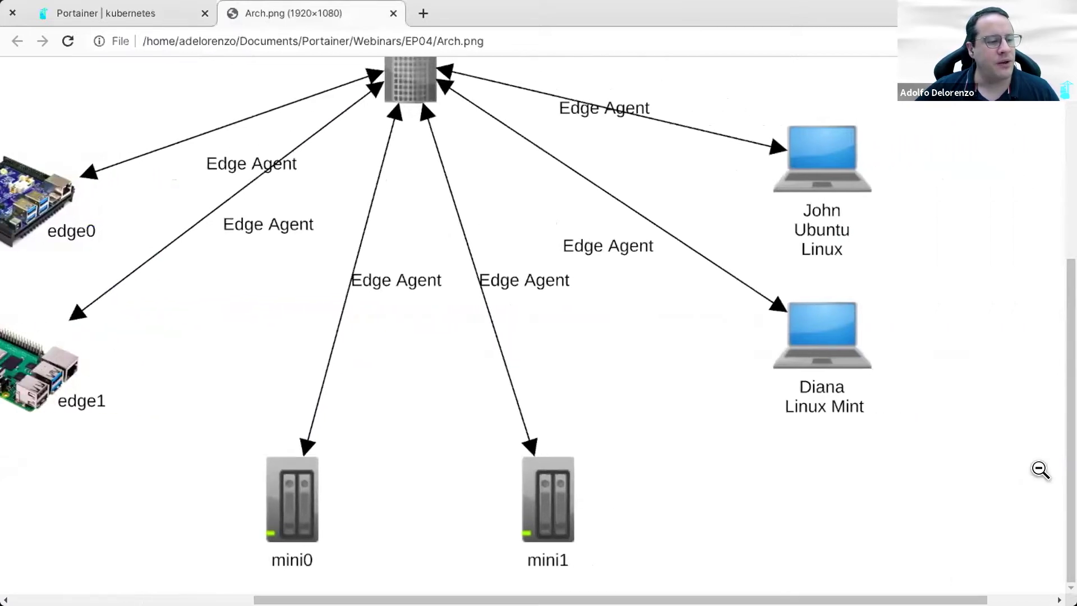
scroll(845, 182, "up", 3)
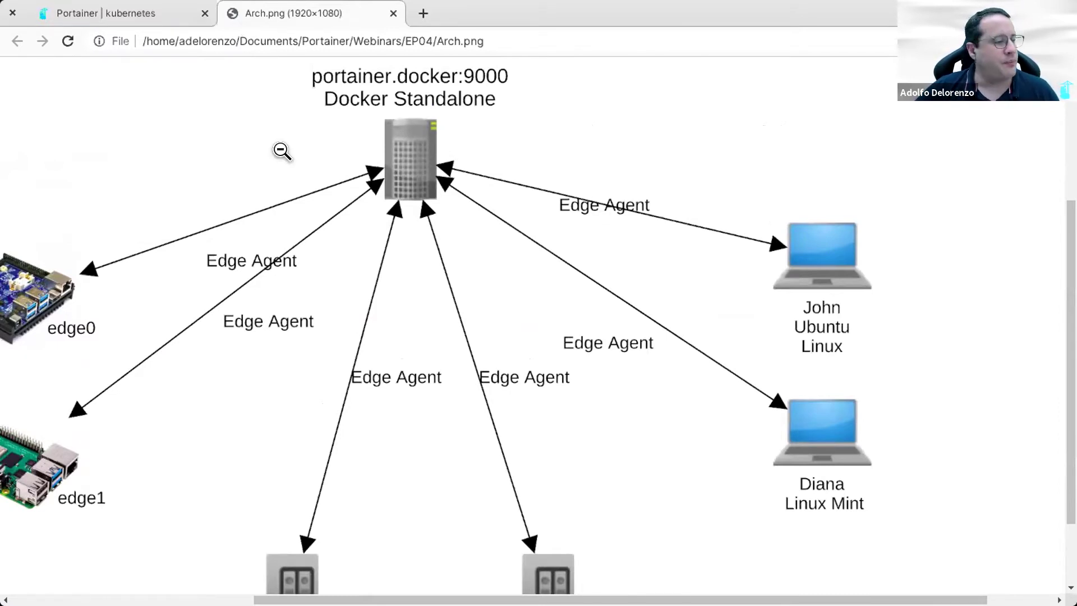
key("ctrl+shift+Tab")
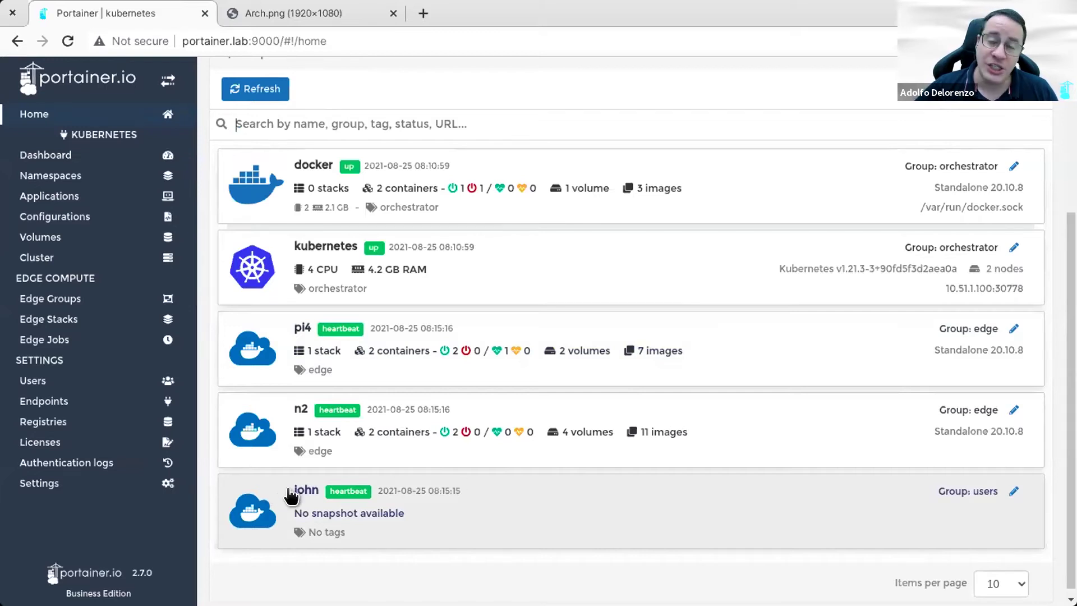
Step: Connect to the john edge endpoint and view its dashboard: 1 container, 1 image, 1 volume, 3 networks
left_click(481, 507)
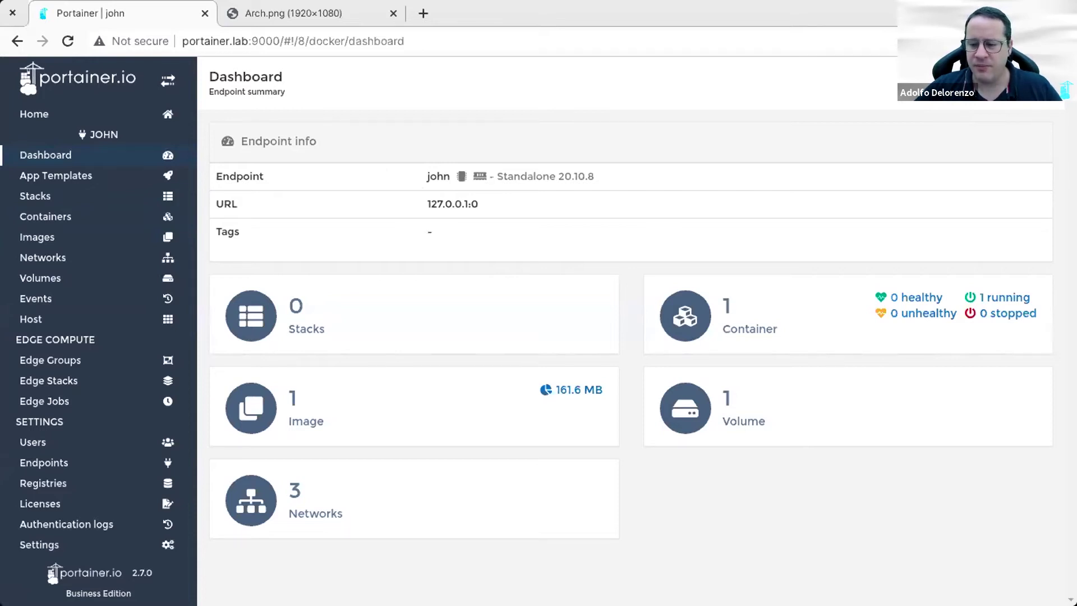
key("alt+Tab")
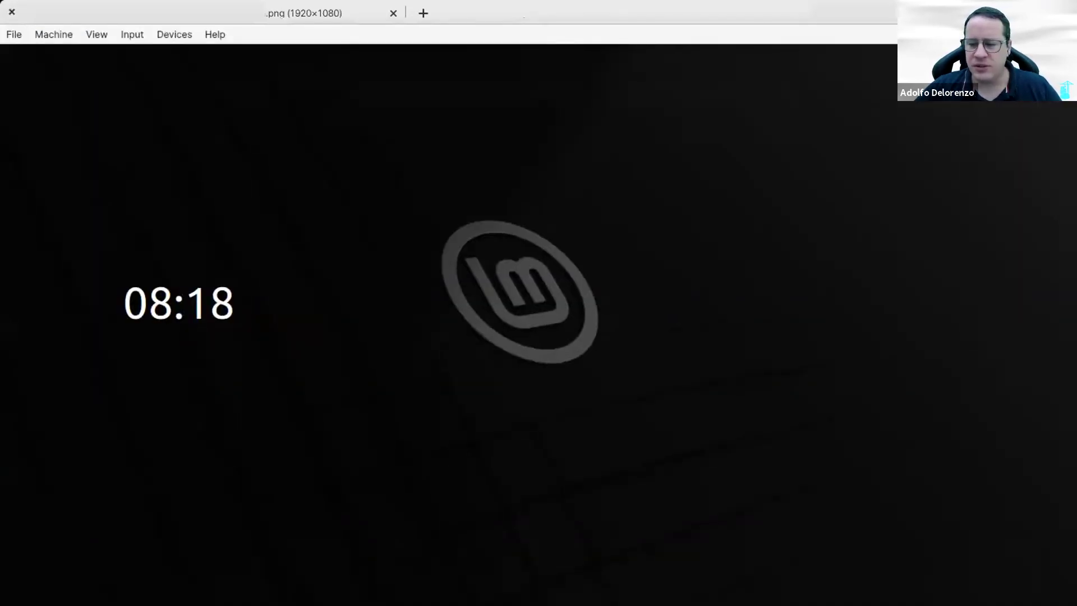
Step: Log into the Ubuntu VM from its lock screen with the account password
key("alt+Tab")
key("alt+Tab")
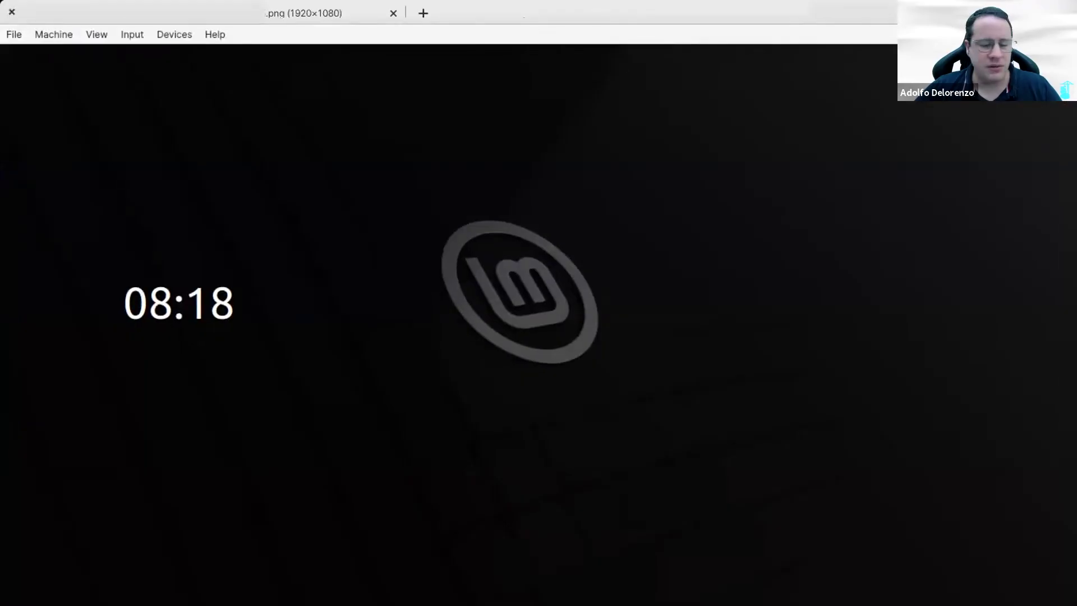
key("alt+Tab")
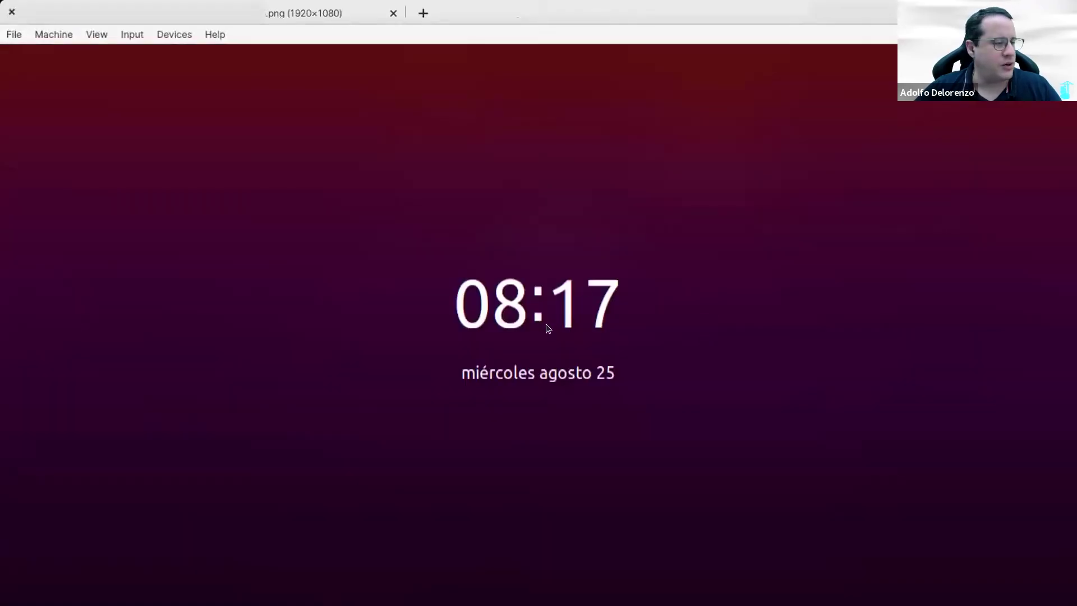
left_click(548, 328)
type("*********")
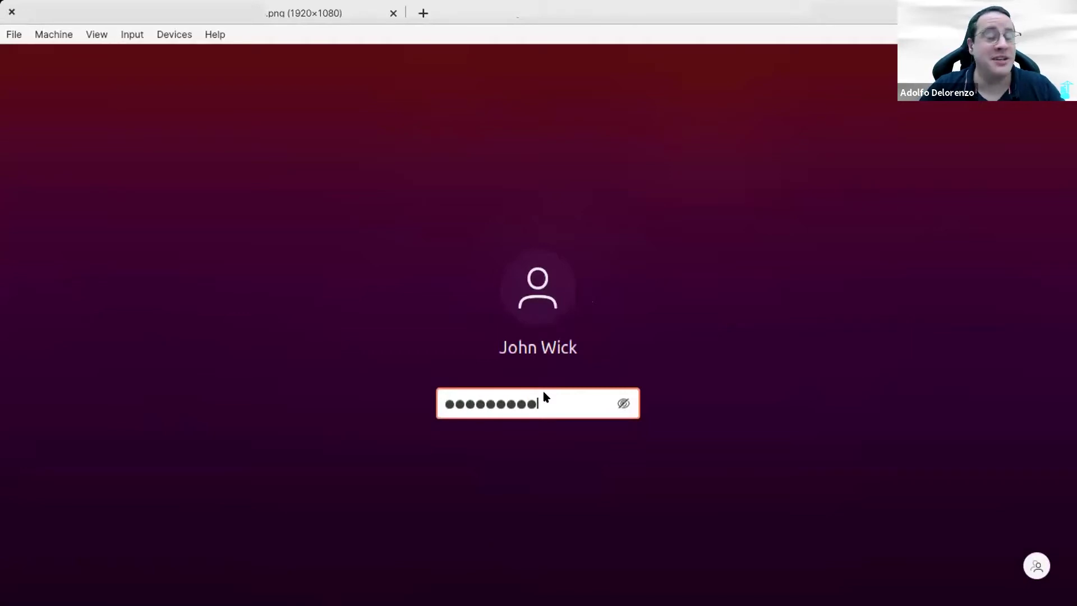
key("Return")
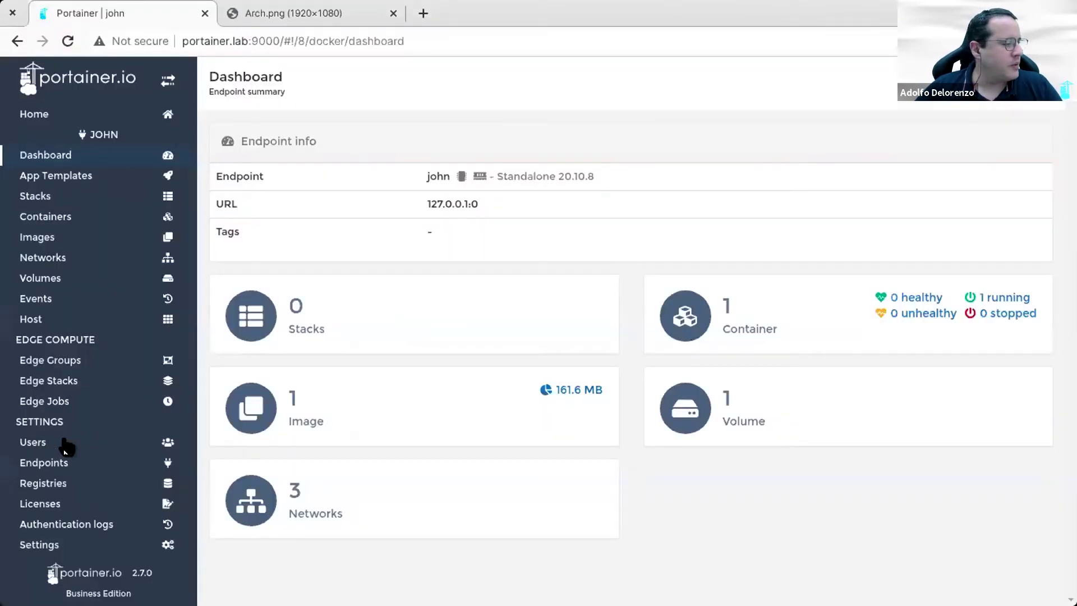
Step: Create user john with a password and confirmation, leaving Administrator off
left_click(62, 446)
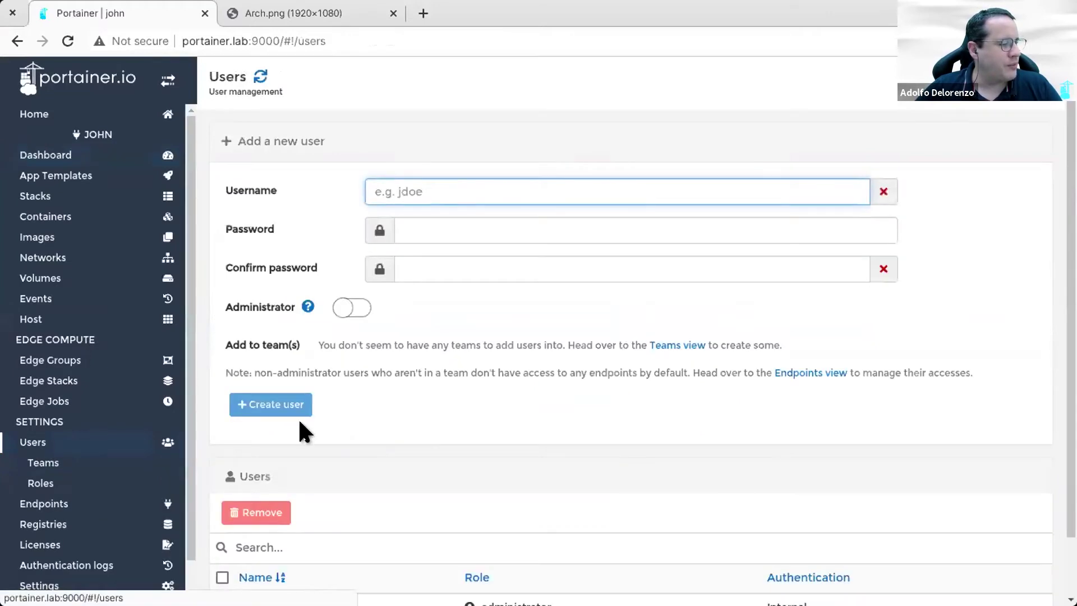
type("john")
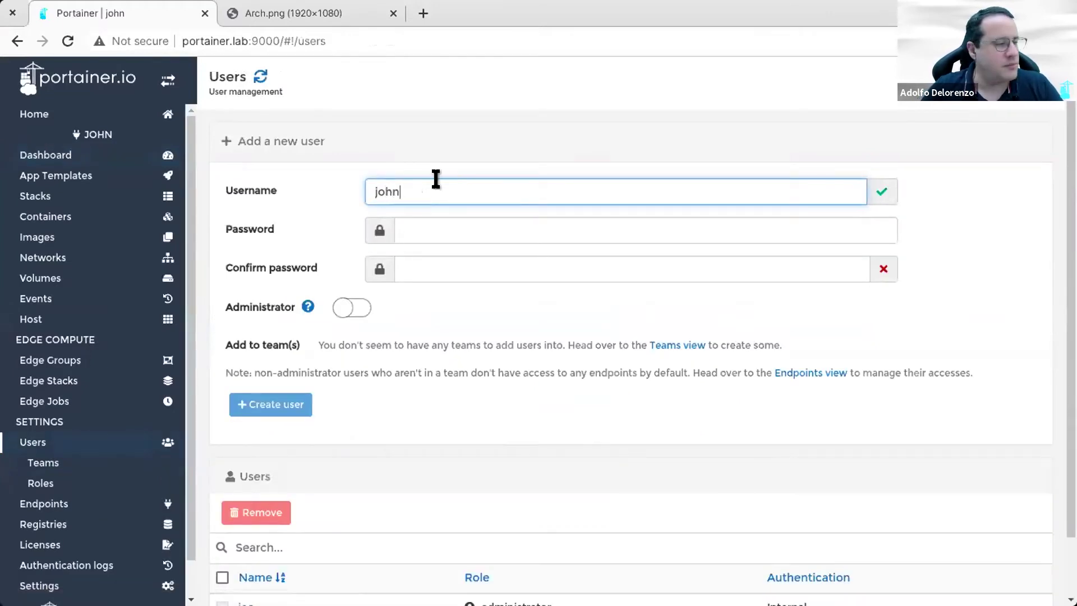
key("Tab")
type("portainer")
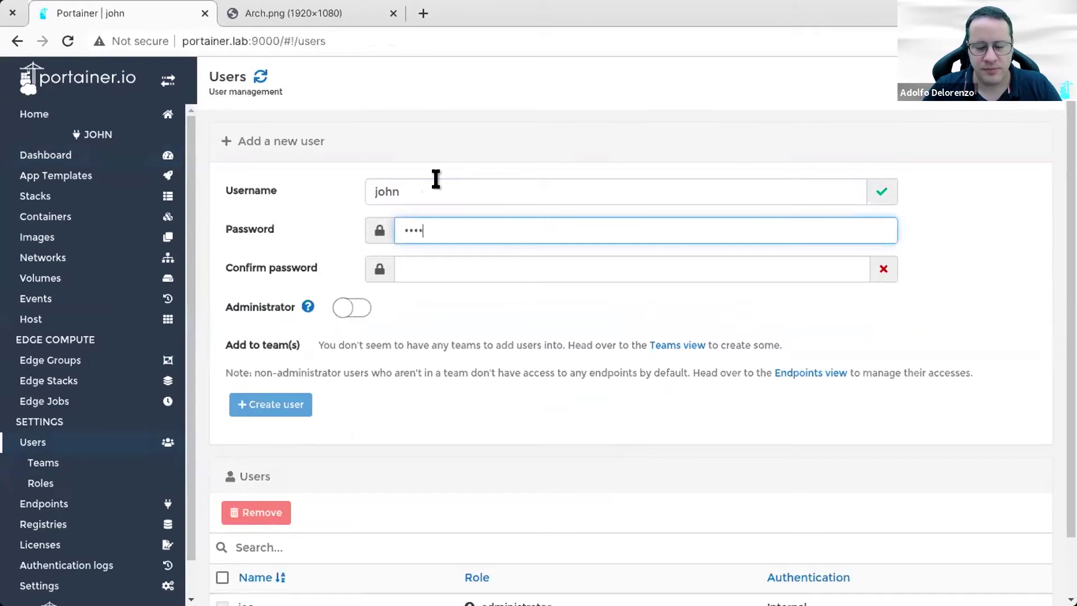
key("Tab")
type("portainer")
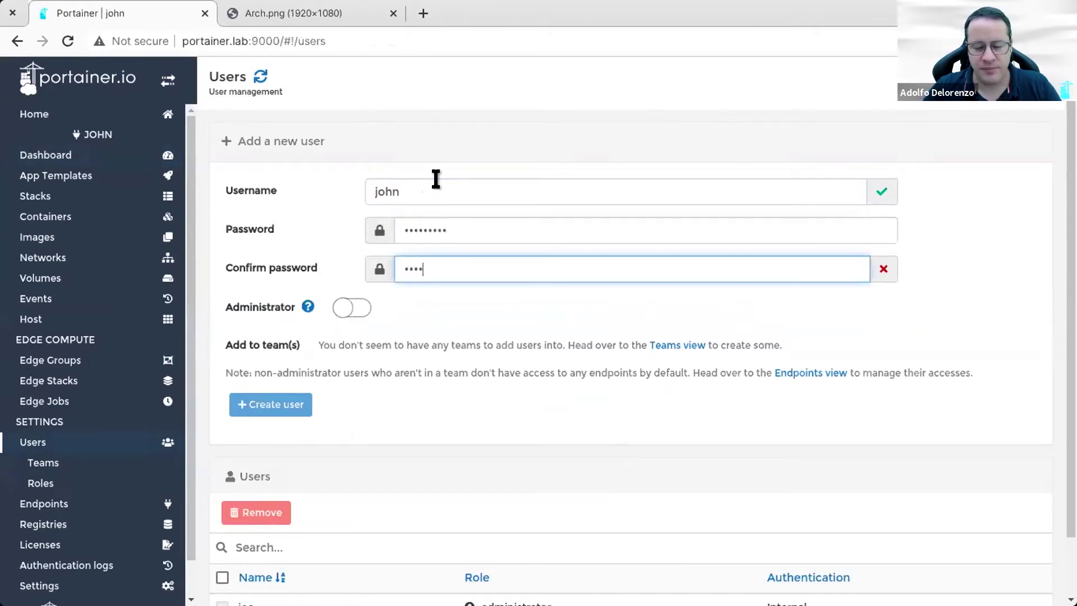
left_click(288, 405)
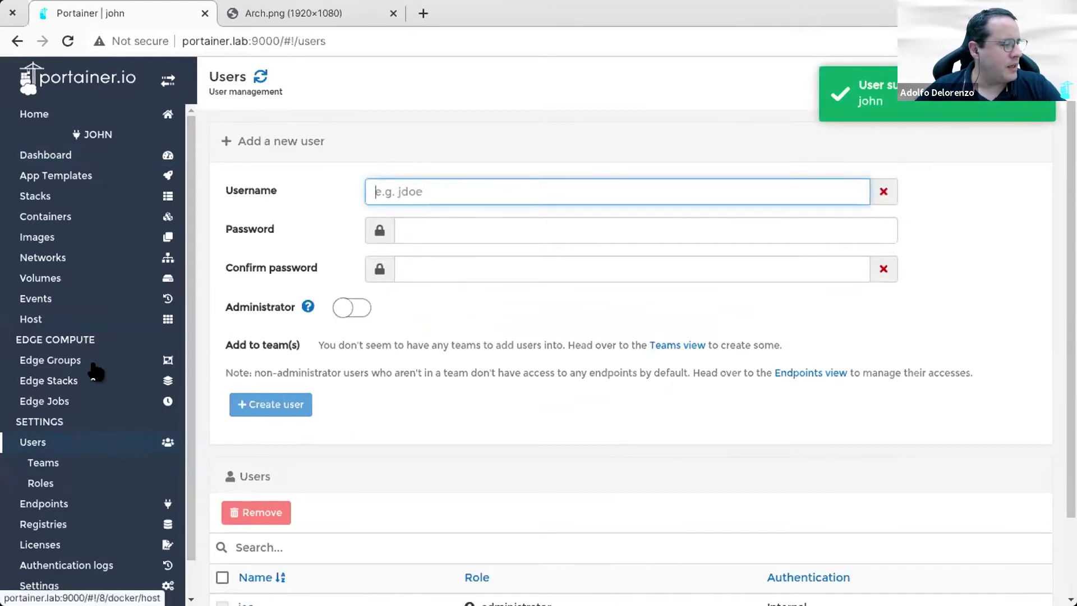
scroll(101, 451, "down", 3)
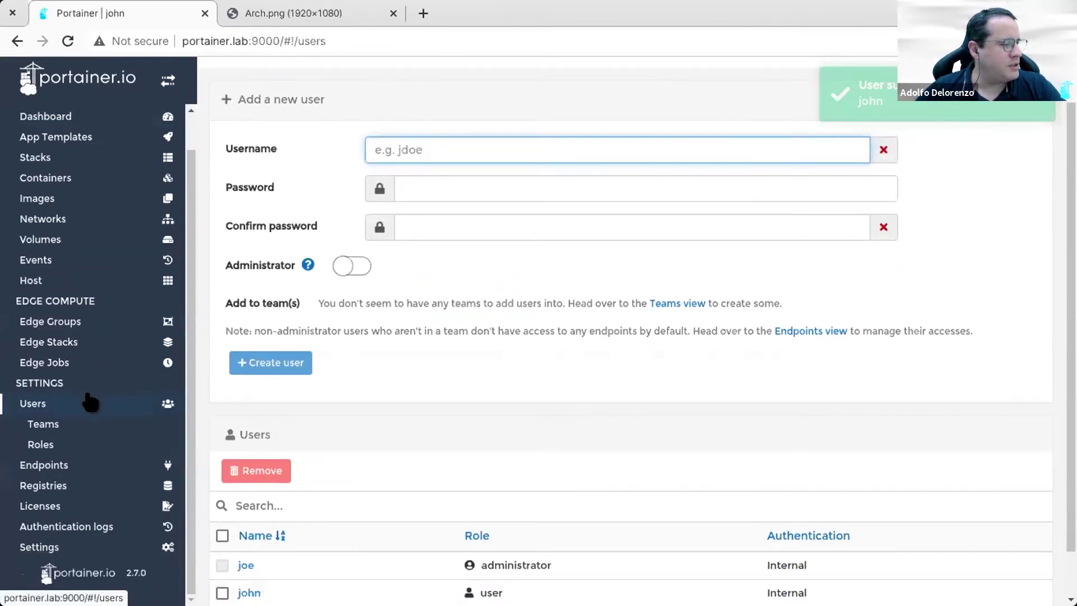
Step: Turn off Enable edge compute features, save settings, and open Manage access for endpoint john
left_click(67, 547)
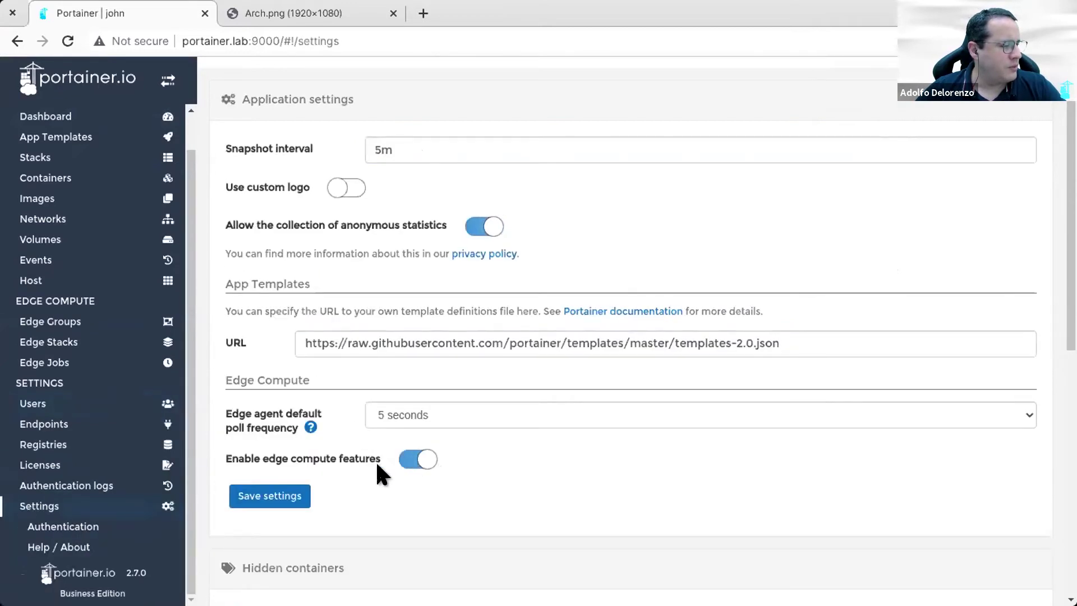
left_click(411, 460)
left_click(281, 492)
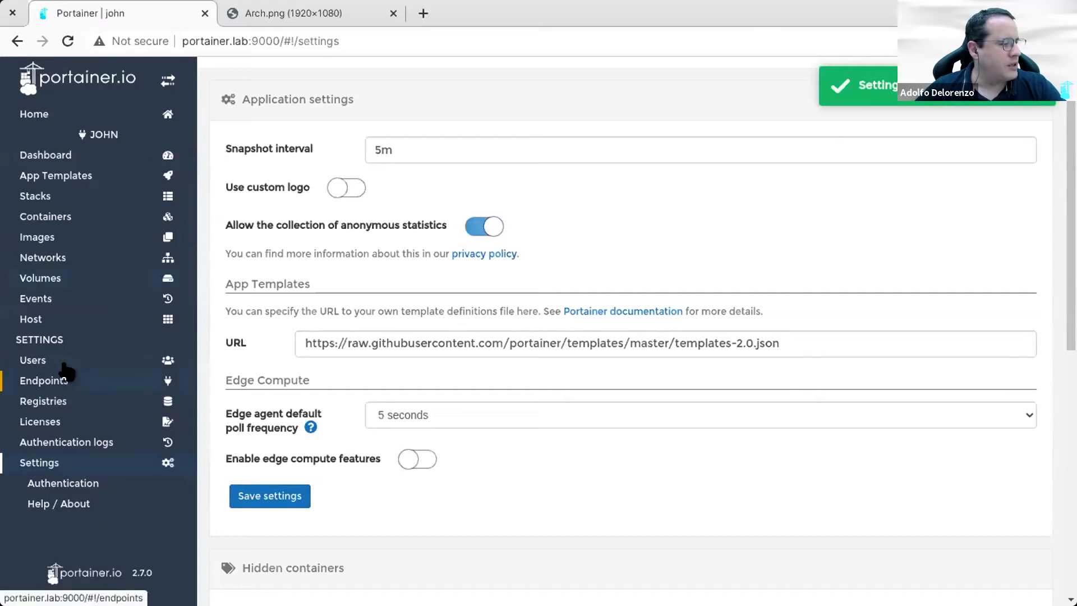
left_click(68, 380)
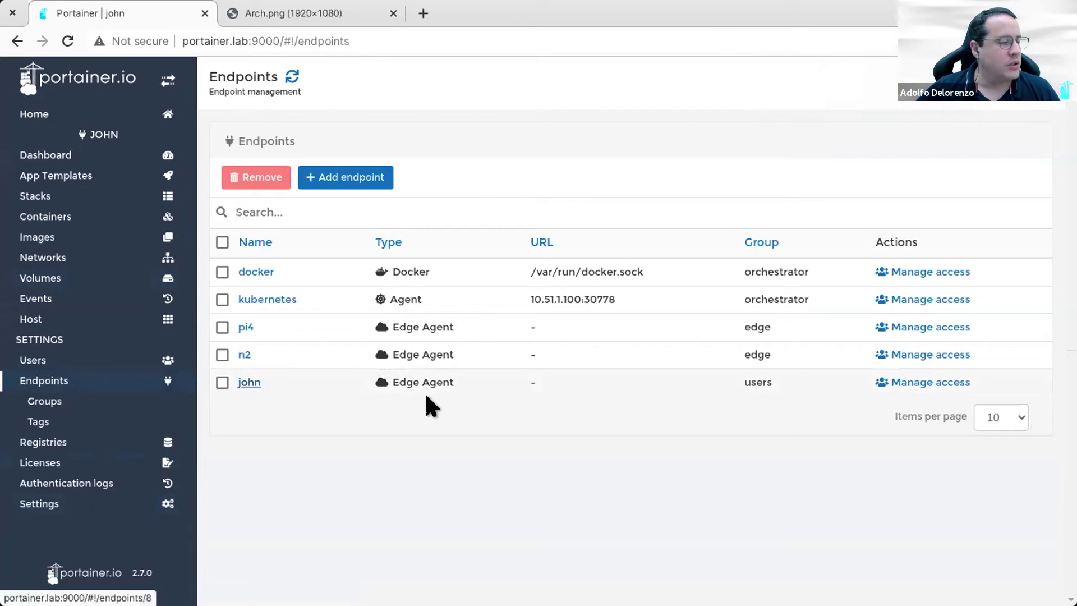
left_click(914, 387)
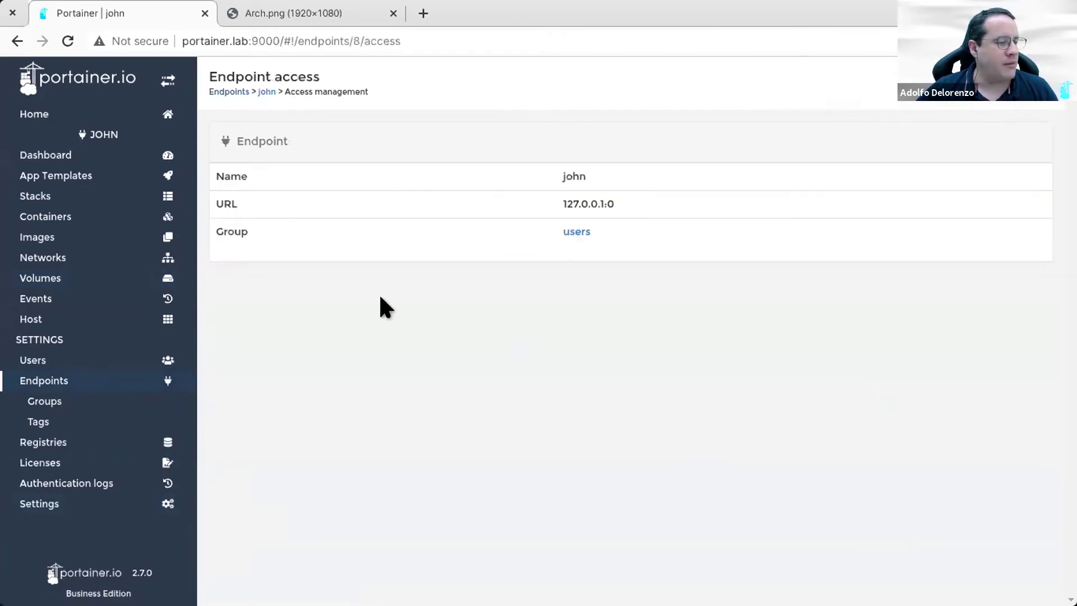
Step: Add john from the users/teams list with the Endpoint administrator role and create the access
scroll(512, 479, "down", 4)
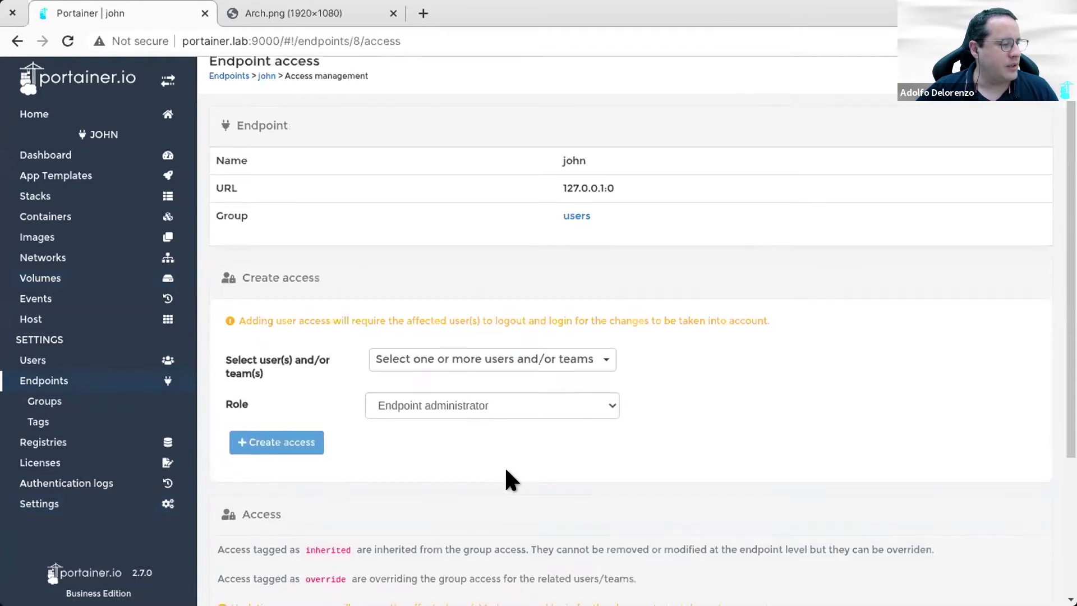
left_click(508, 168)
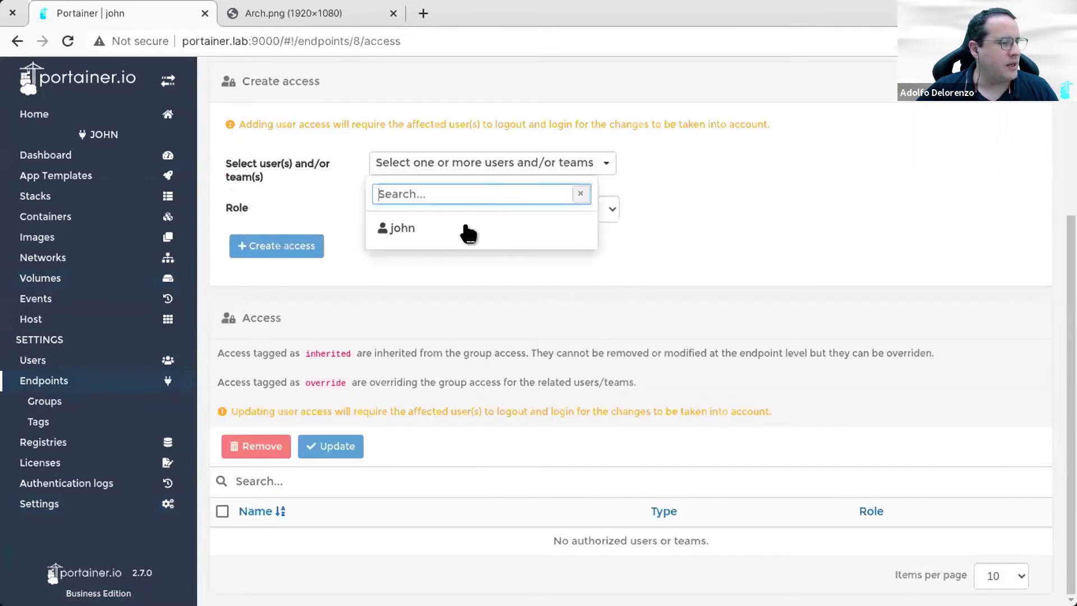
left_click(464, 233)
left_click(450, 271)
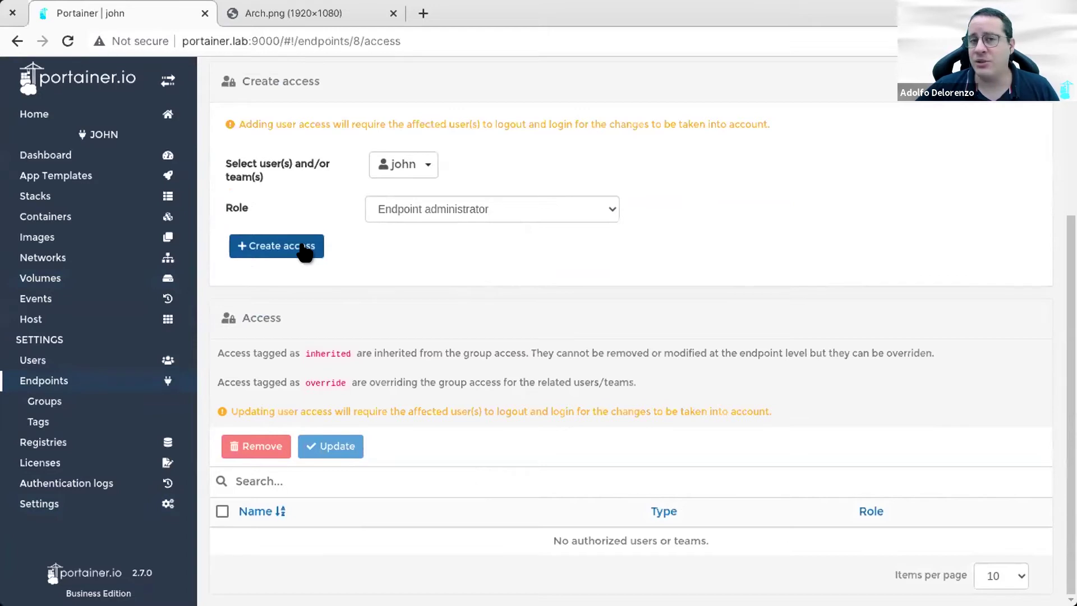
left_click(304, 248)
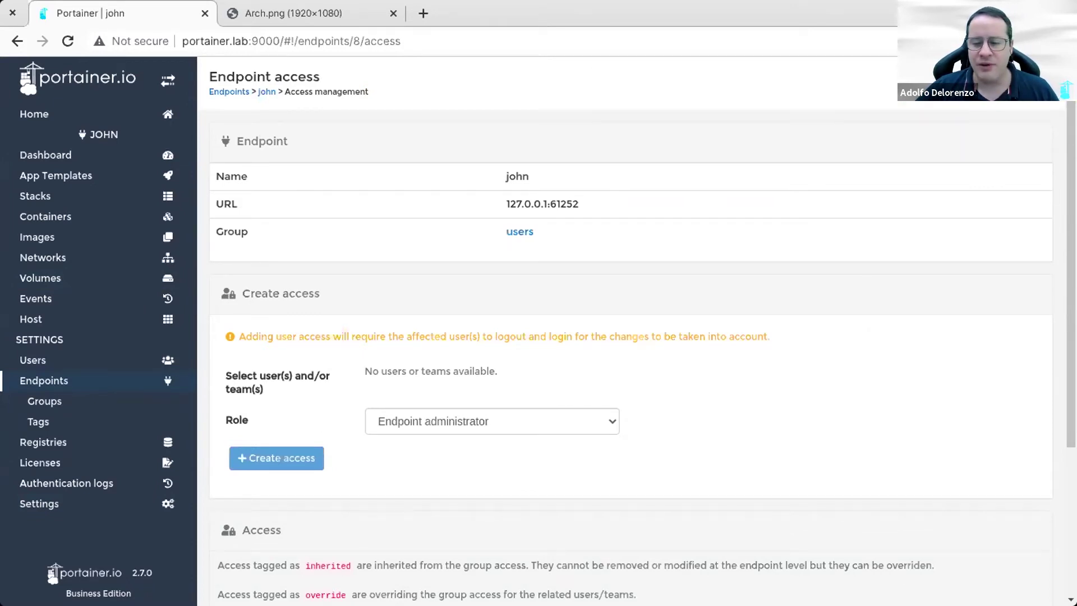
Step: Unlock the Linux Mint VM's desktop session by entering the account password
key("alt+Tab")
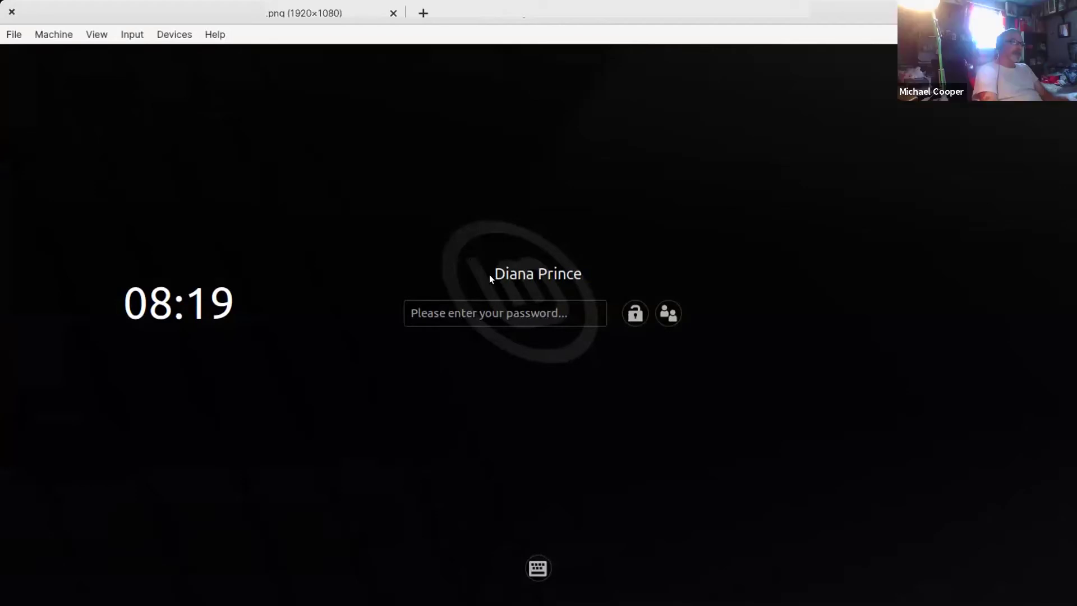
left_click(493, 311)
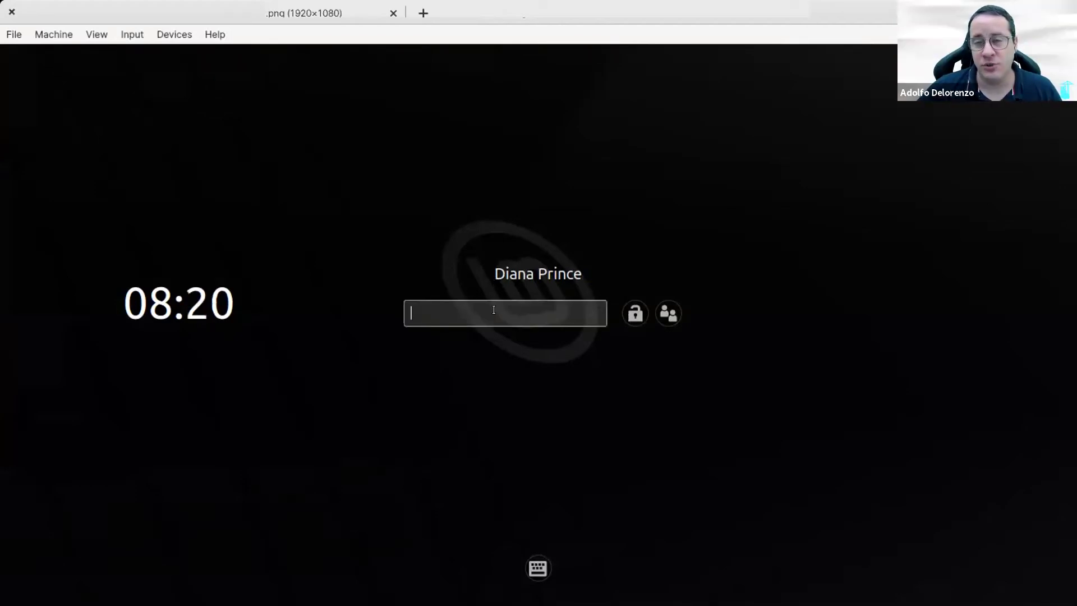
type("********")
key("Return")
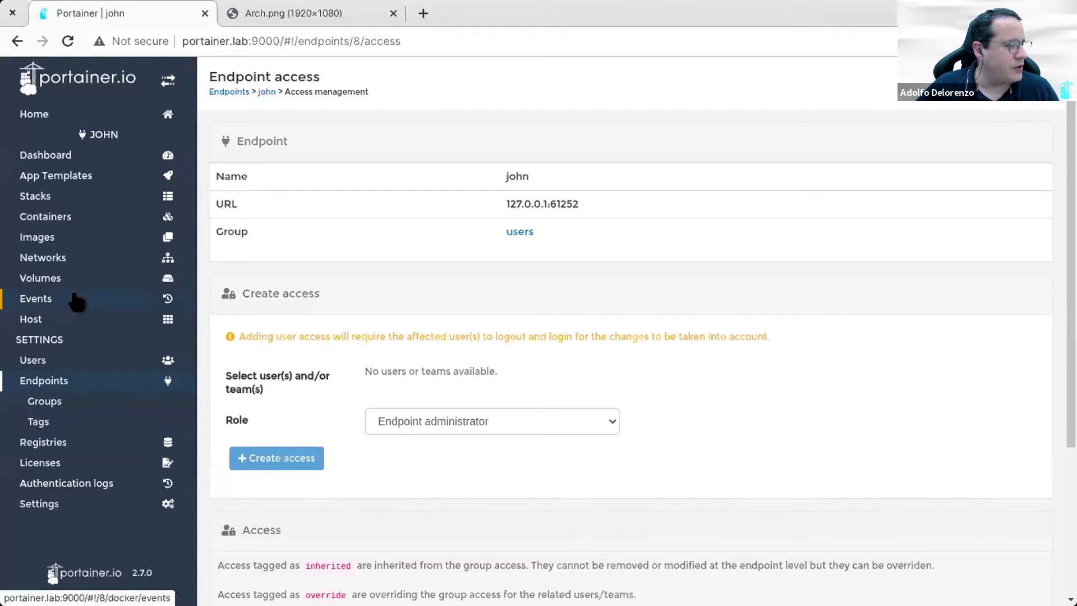
Step: Start a new Edge Agent endpoint from the Endpoints list and name it diana
left_click(67, 384)
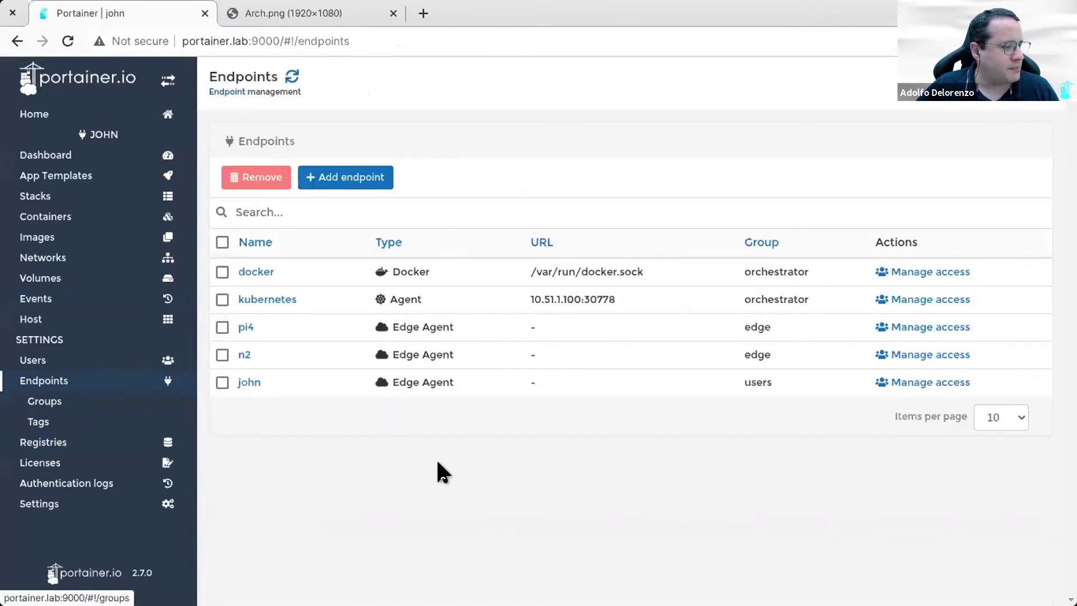
left_click(358, 178)
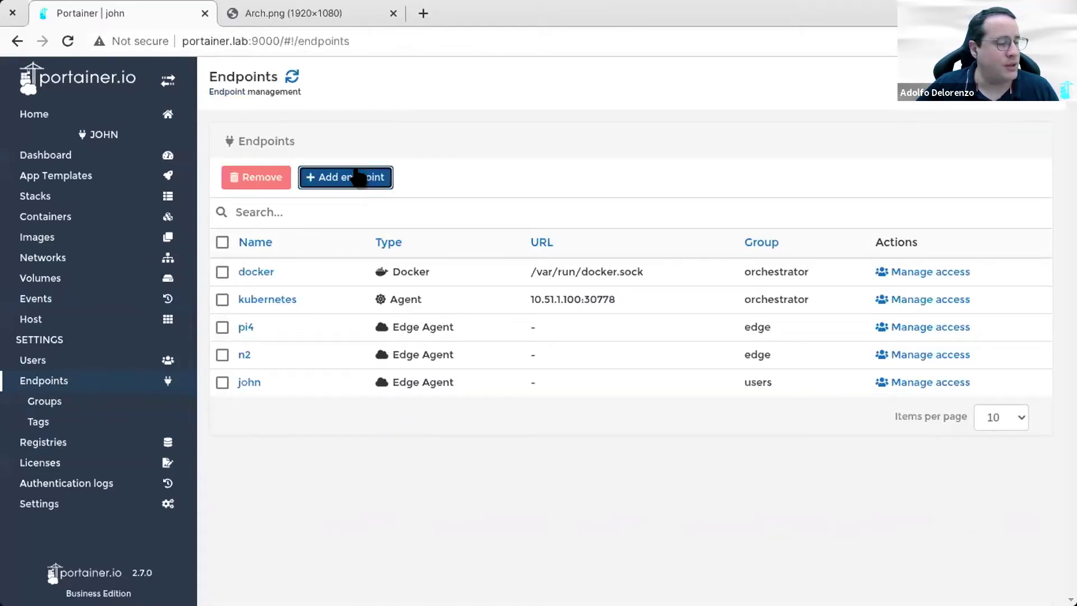
left_click(466, 227)
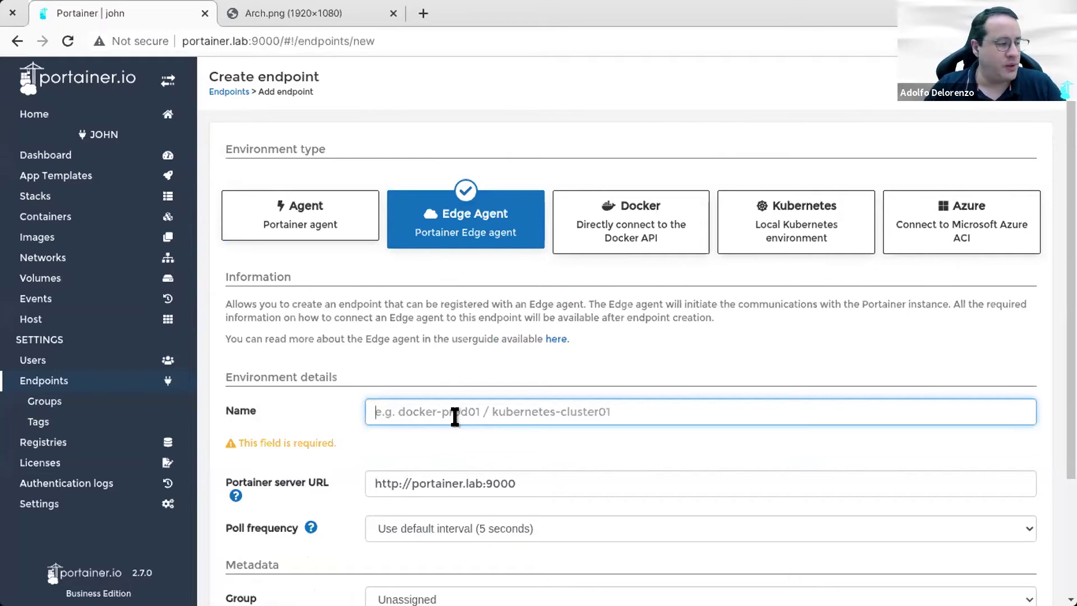
type("diana")
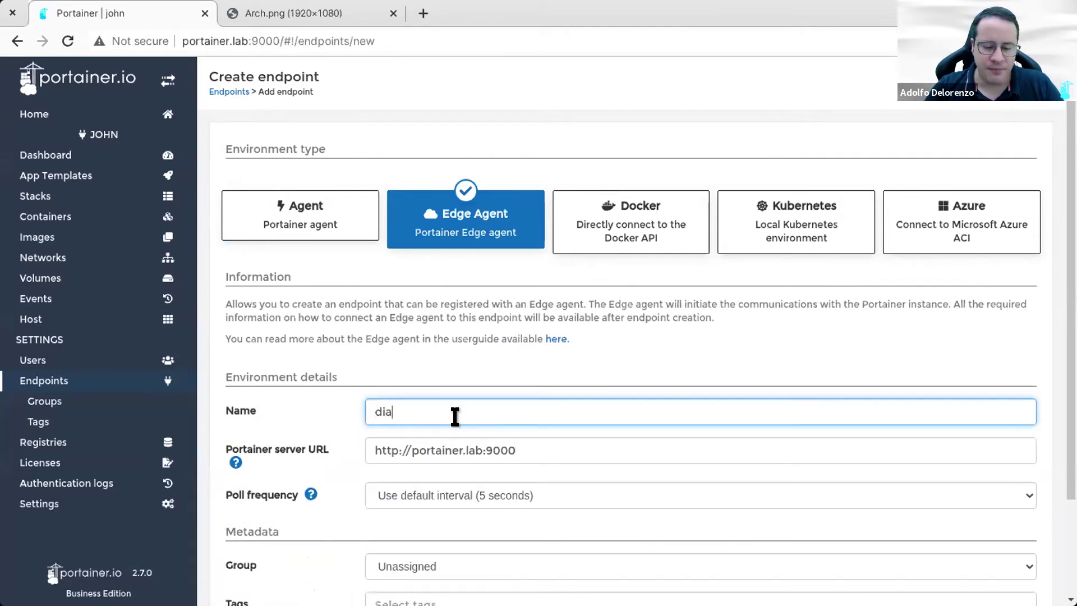
Step: Assign the new endpoint to the users group and tag it users
scroll(455, 415, "down", 2)
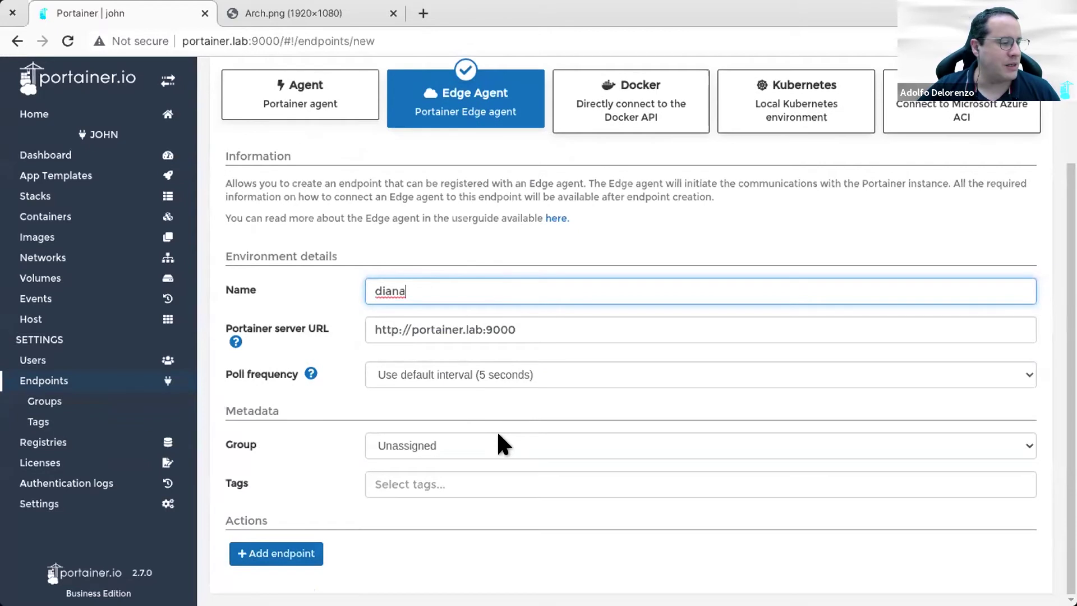
left_click(496, 444)
left_click(436, 478)
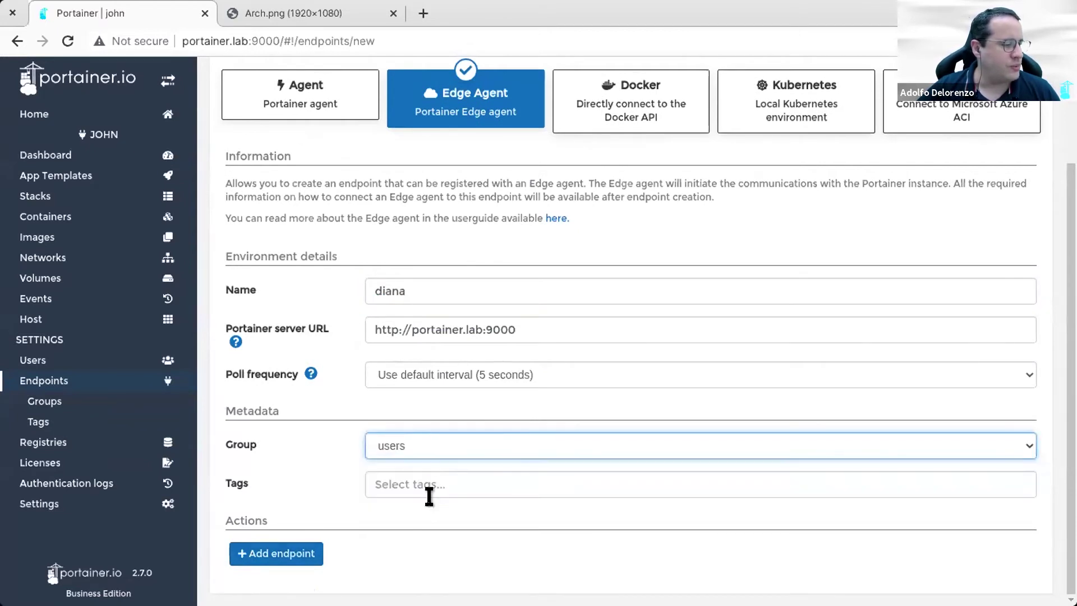
left_click(431, 484)
left_click(422, 515)
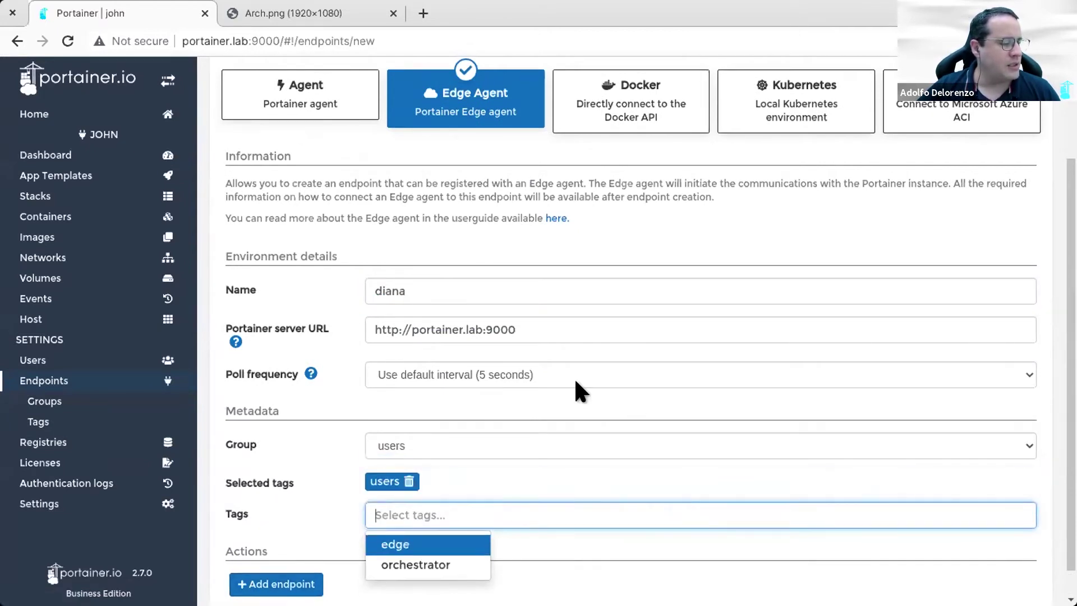
left_click(606, 477)
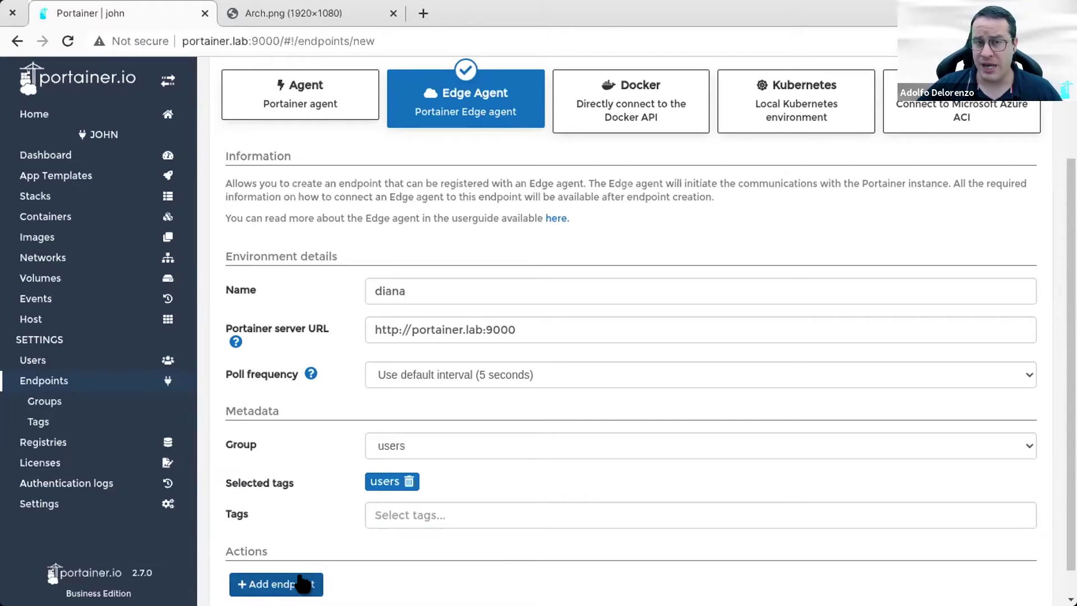
Step: Create the diana endpoint and display its Docker Standalone docker run command
left_click(303, 583)
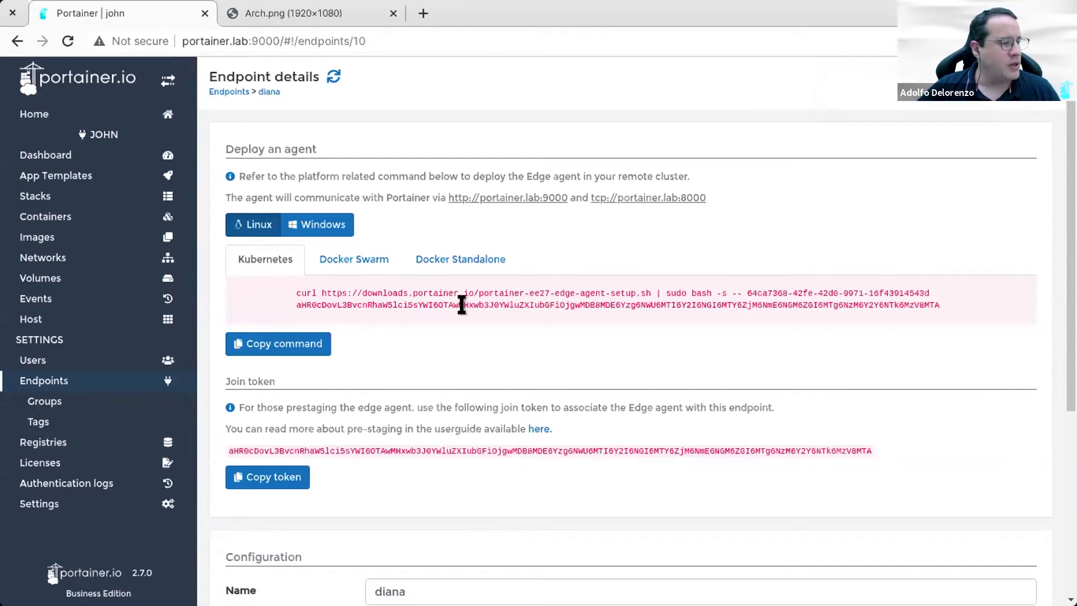
left_click(463, 265)
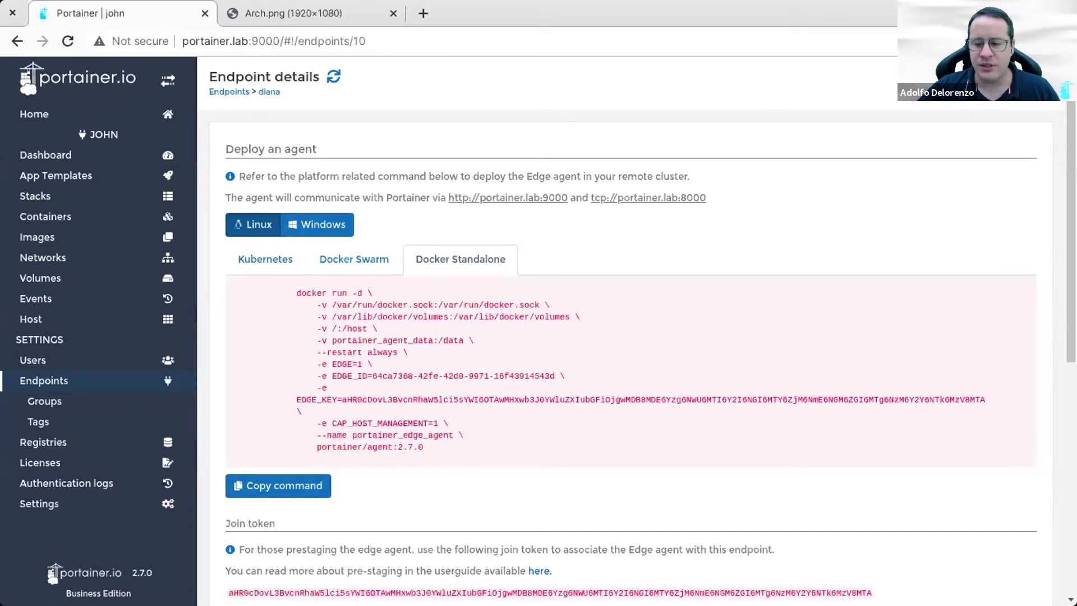
Step: Clear the terminal and log out of john's machine
key("alt+Tab")
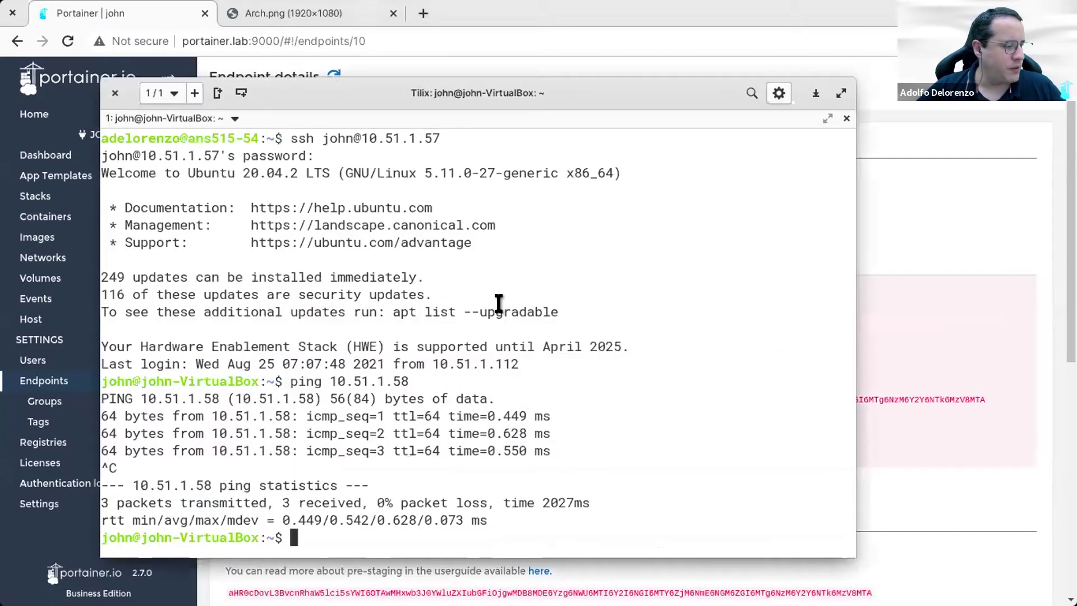
type("clear")
key("Return")
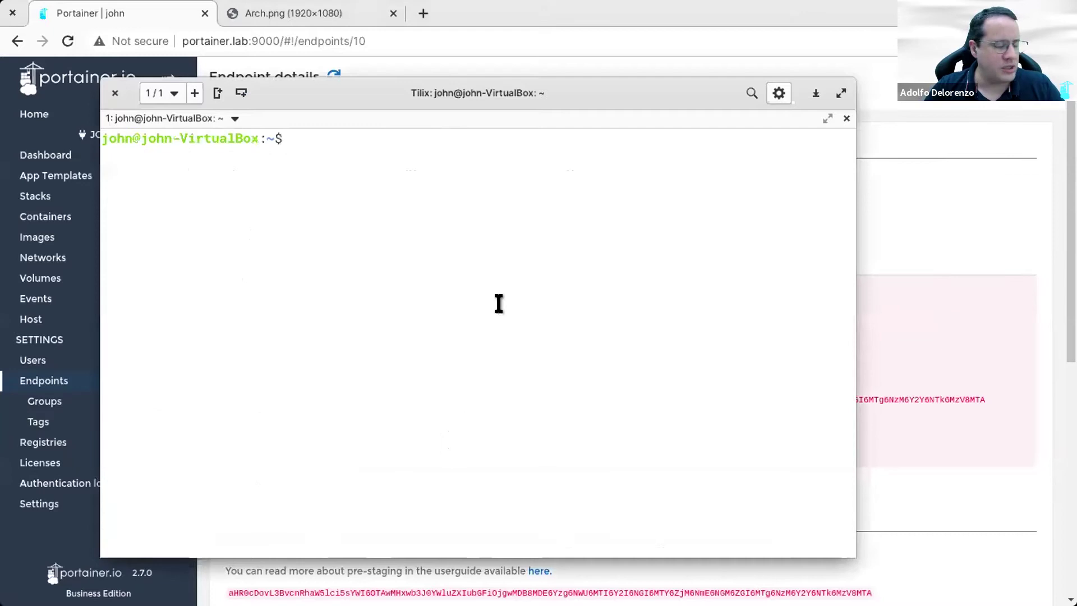
key("ctrl+d")
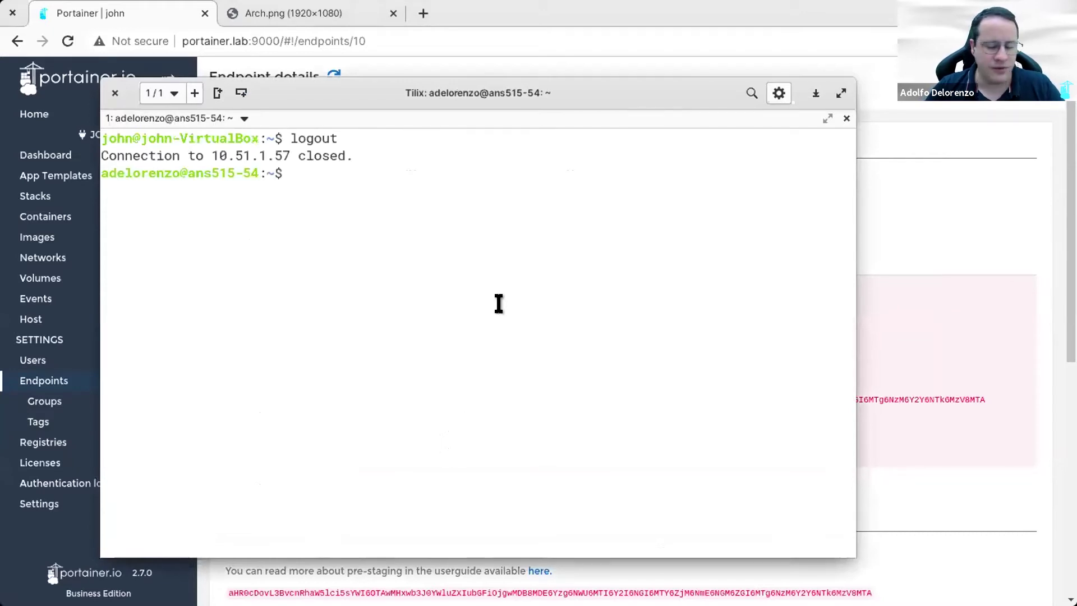
type("ssh diaa")
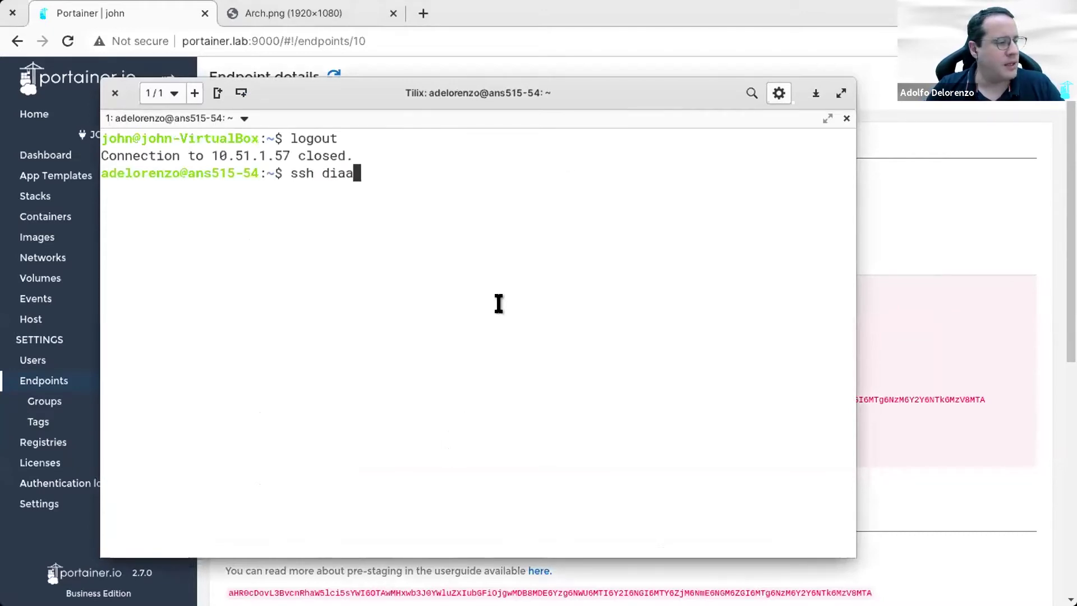
key("BackSpace")
type("na@10.51.1.")
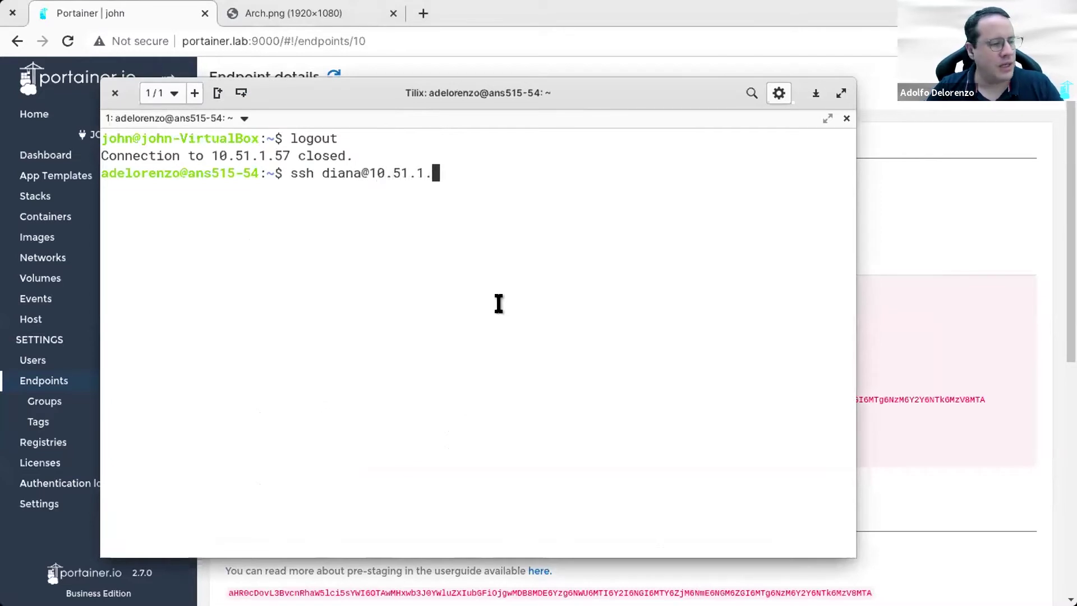
type("58")
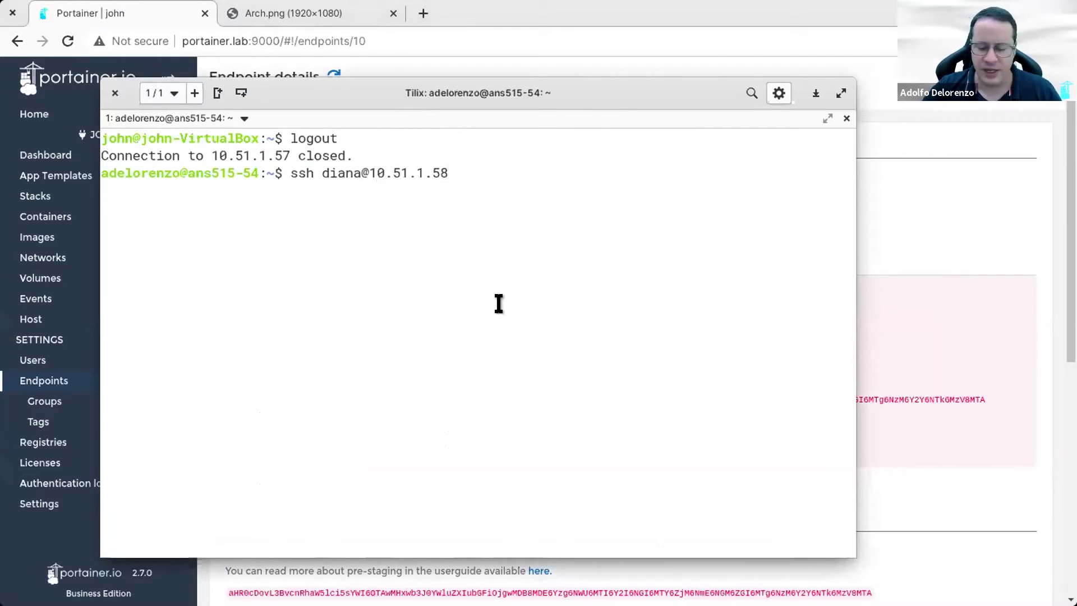
key("Return")
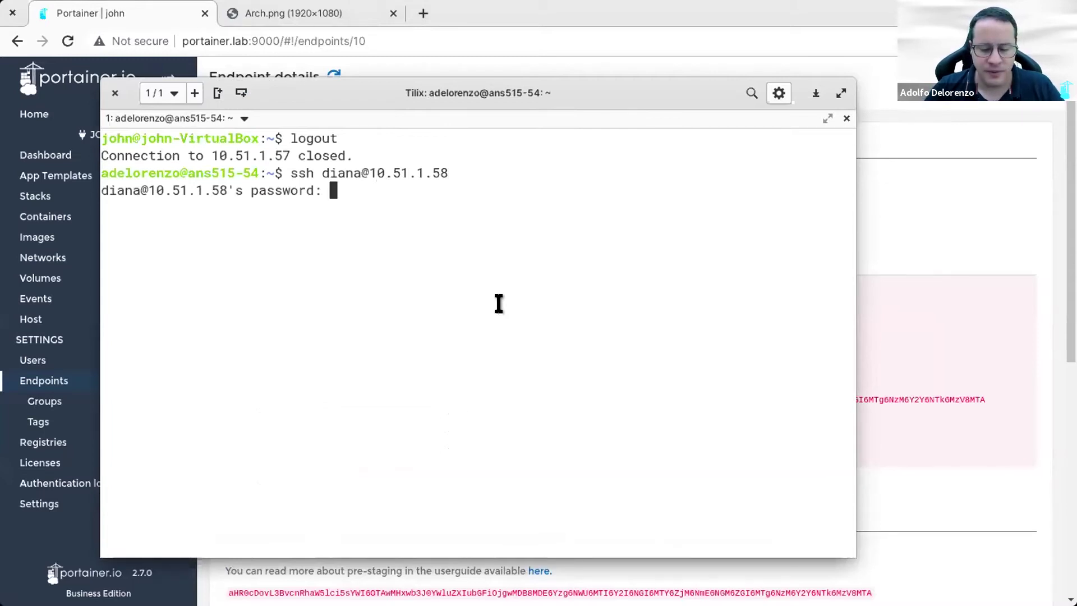
key("Return")
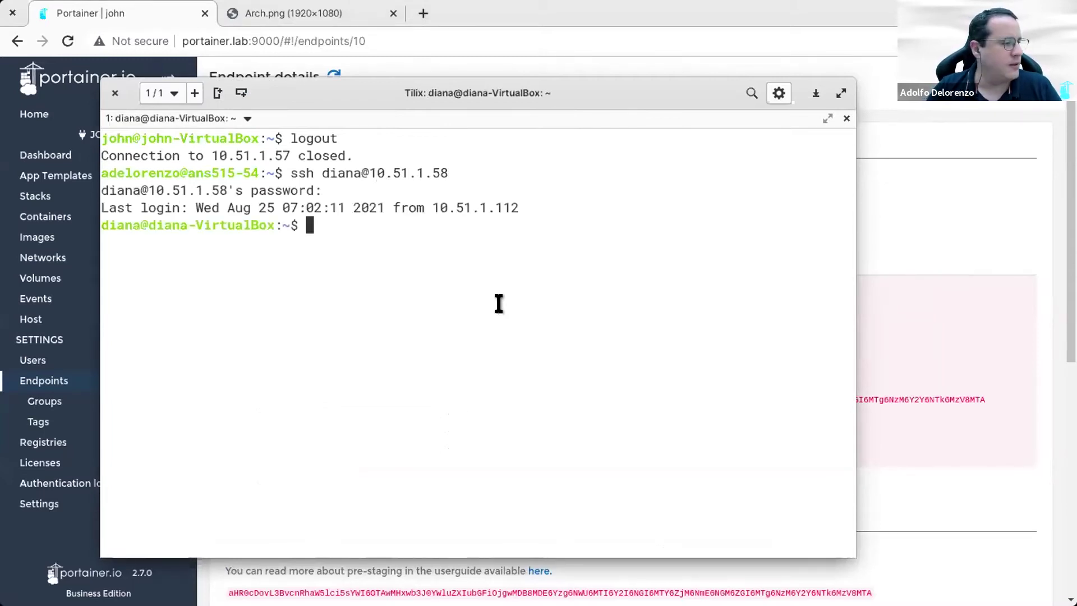
type("sudo -i")
key("Return")
type("*********")
key("Return")
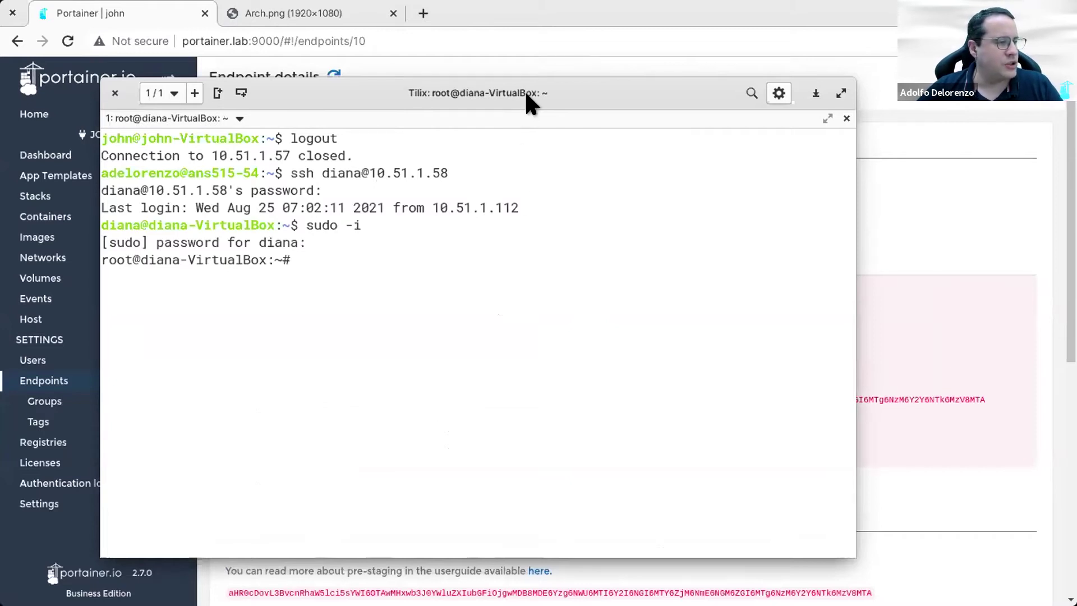
Step: Check the Portainer details page, then list running containers with docker ps
left_click(644, 305)
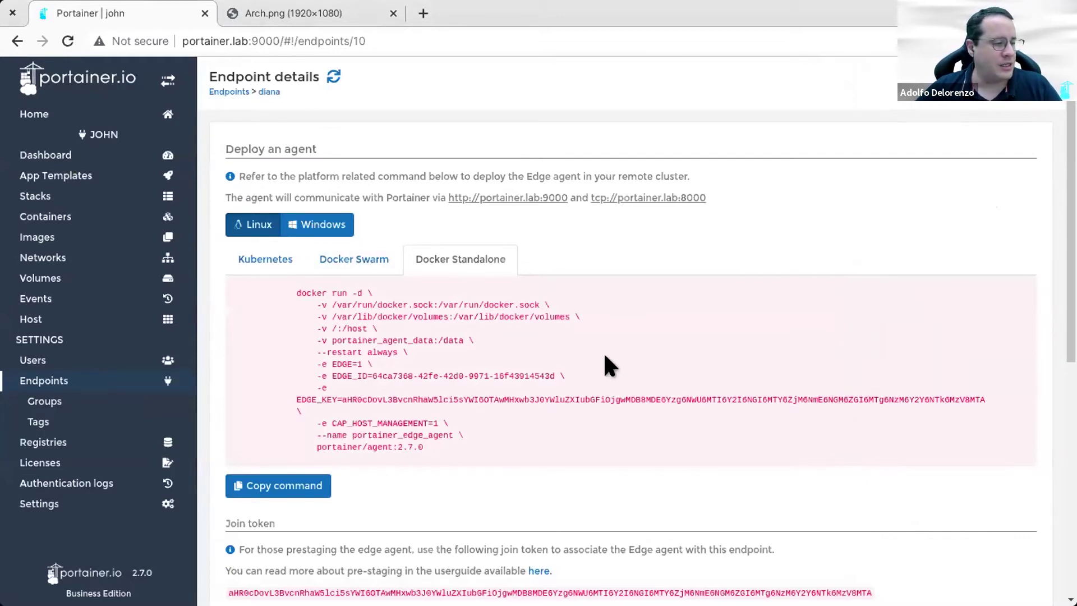
key("alt+Tab")
type("docker ps")
key("Return")
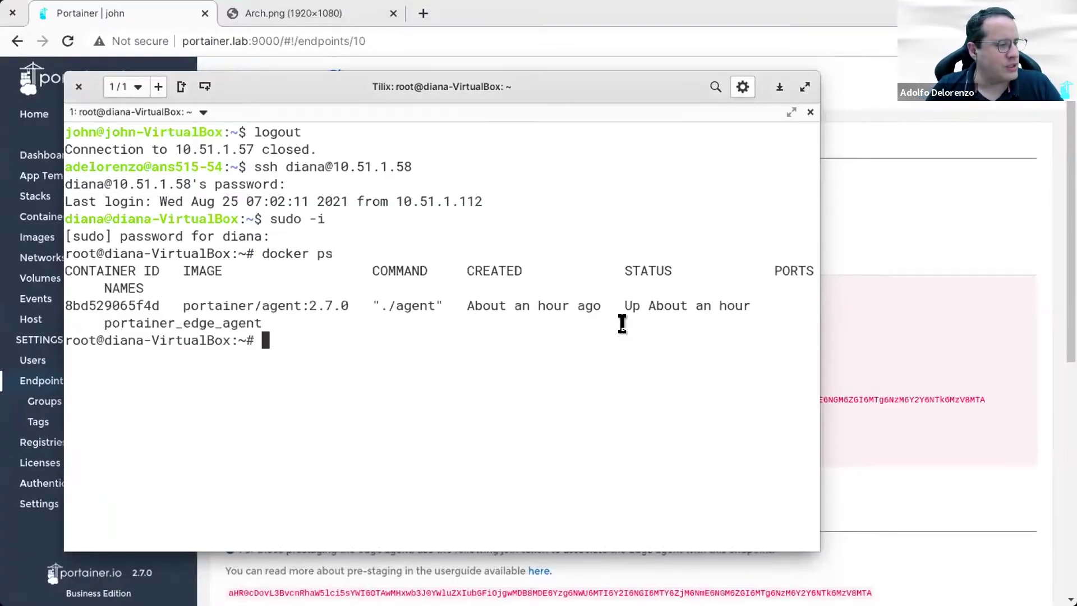
Step: Stop and remove the portainer_edge_agent container, then clear the screen
type("docker stop por")
key("Tab")
key("Return")
type("docker rm p")
key("Tab")
key("Return")
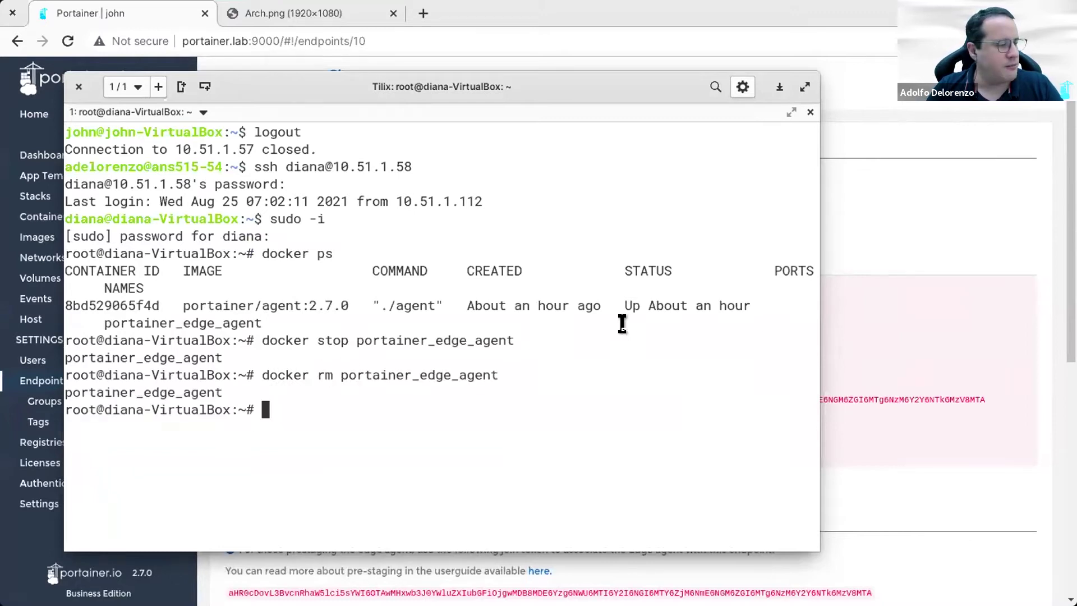
type("clear")
key("Return")
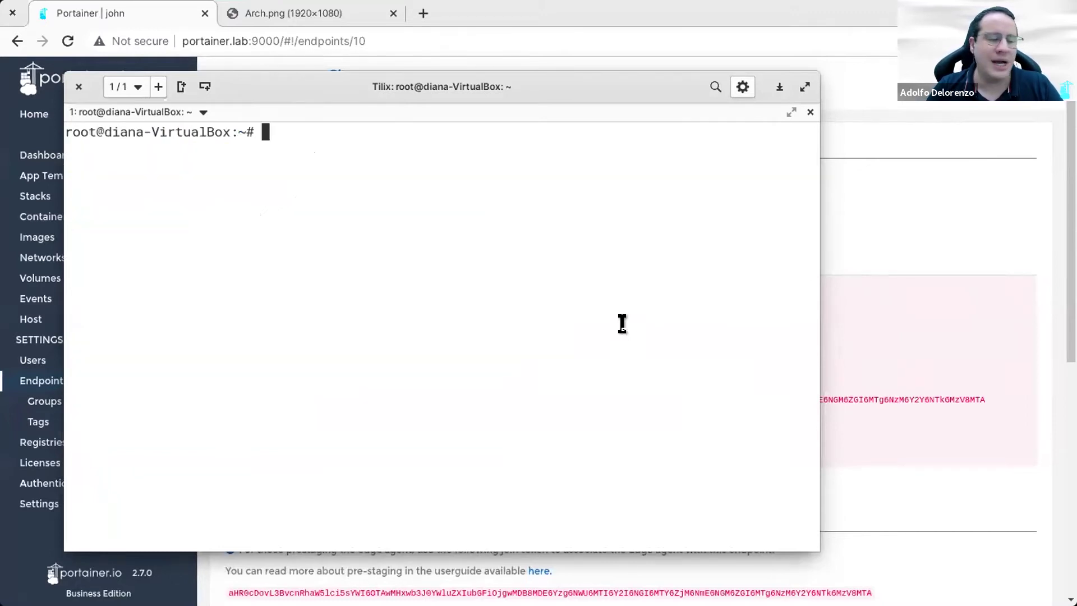
Step: Remove the existing diana endpoint from the Endpoints list
left_click(904, 203)
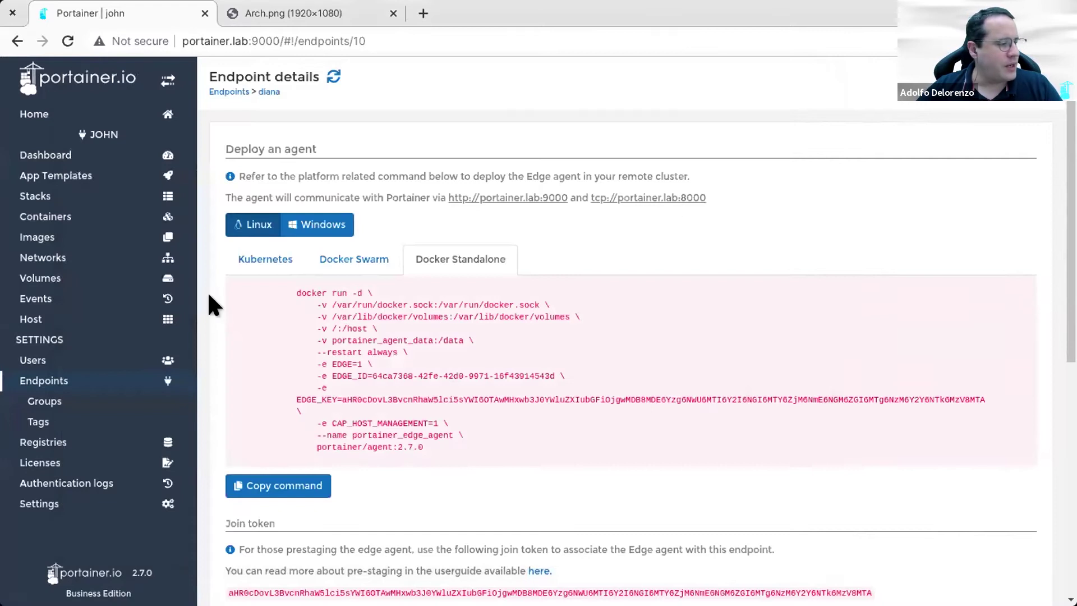
left_click(79, 381)
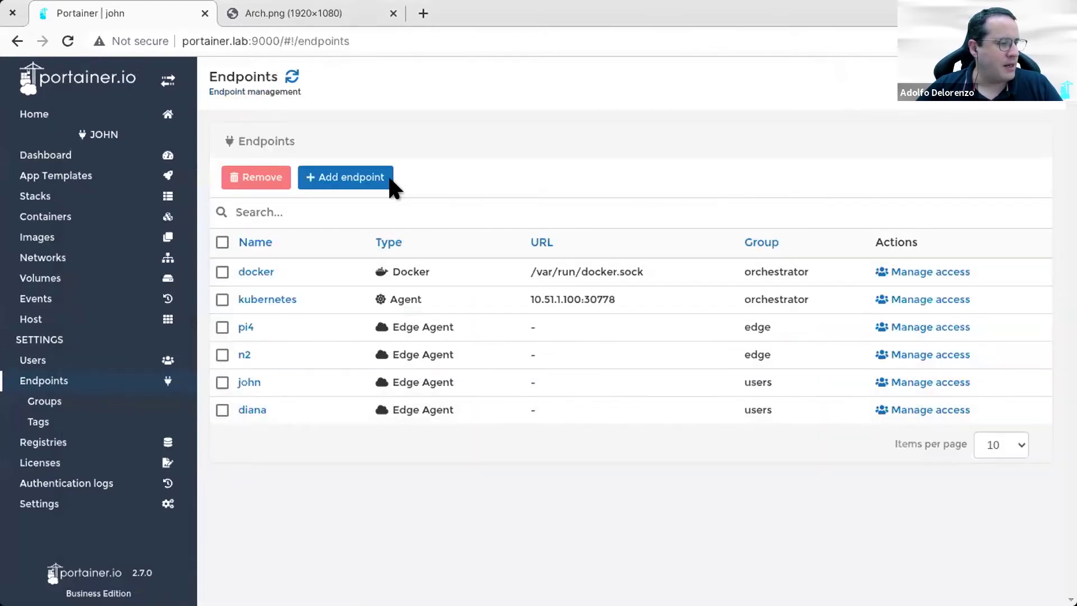
left_click(247, 410)
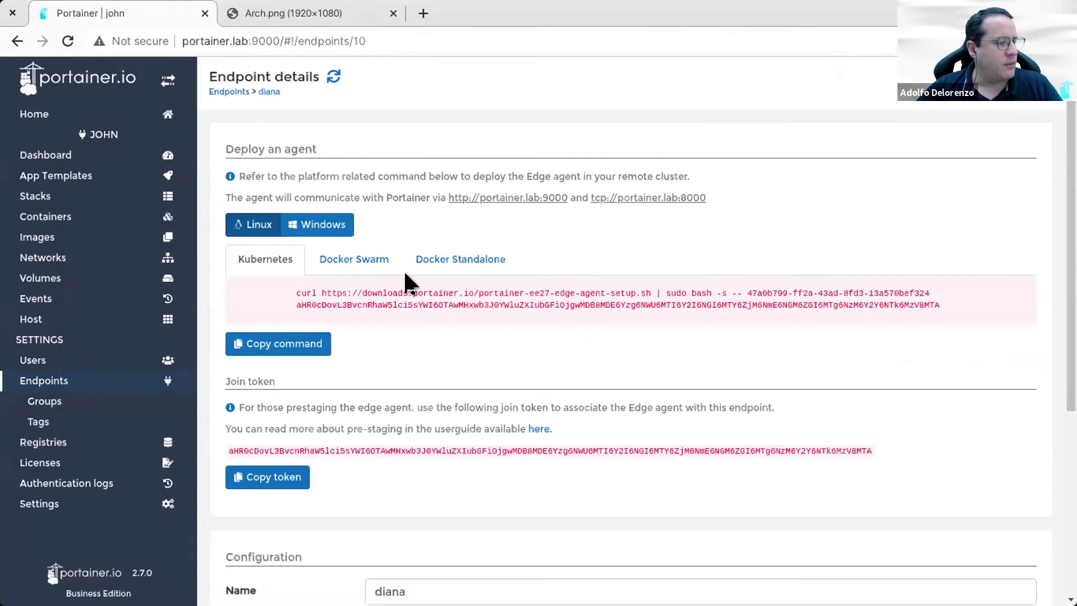
scroll(346, 484, "down", 5)
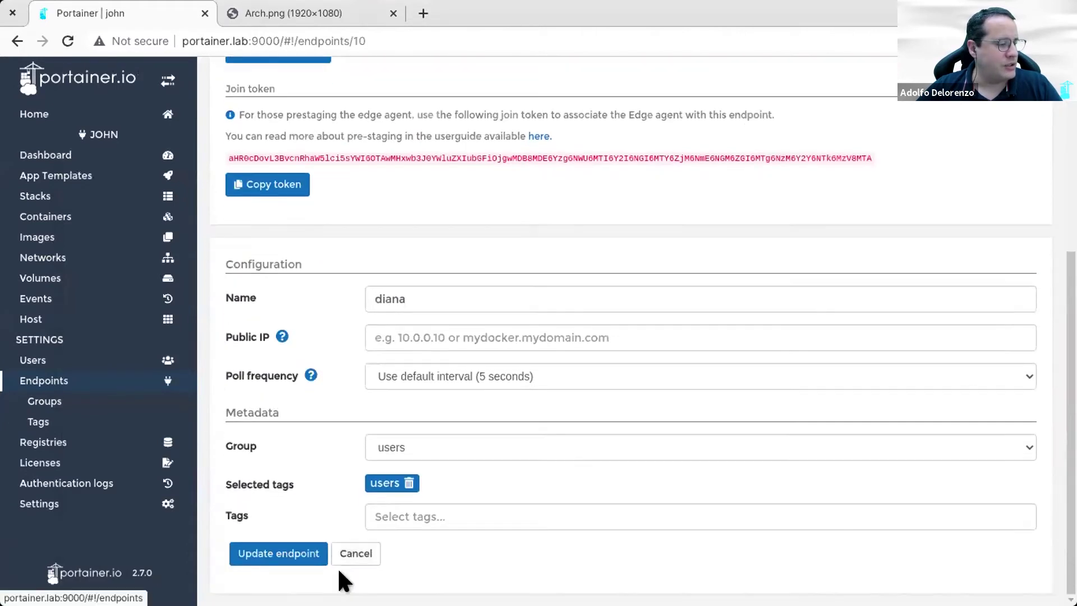
left_click(348, 550)
left_click(222, 409)
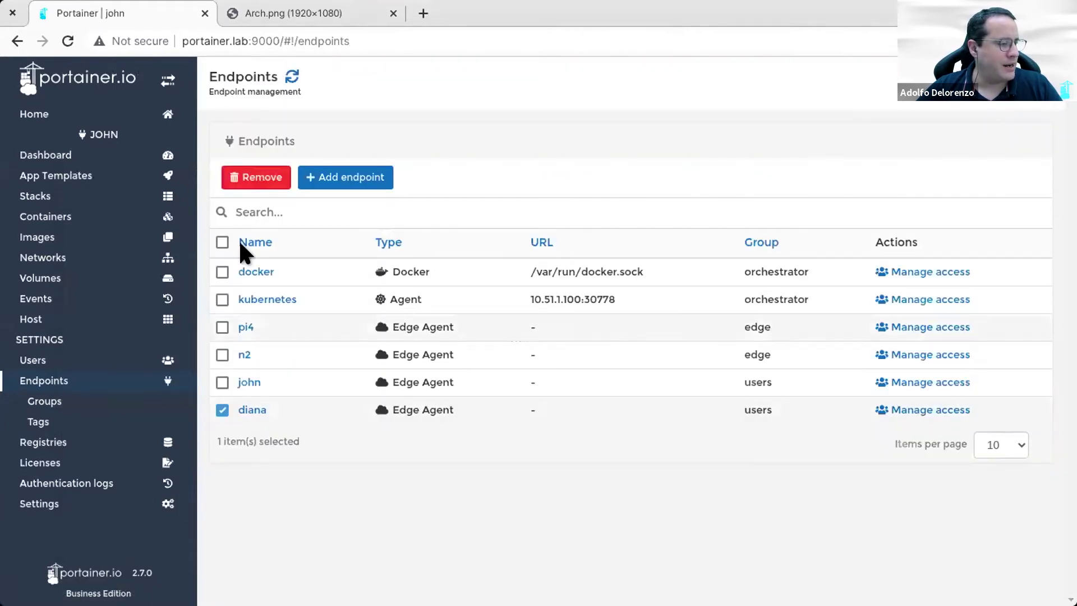
left_click(247, 178)
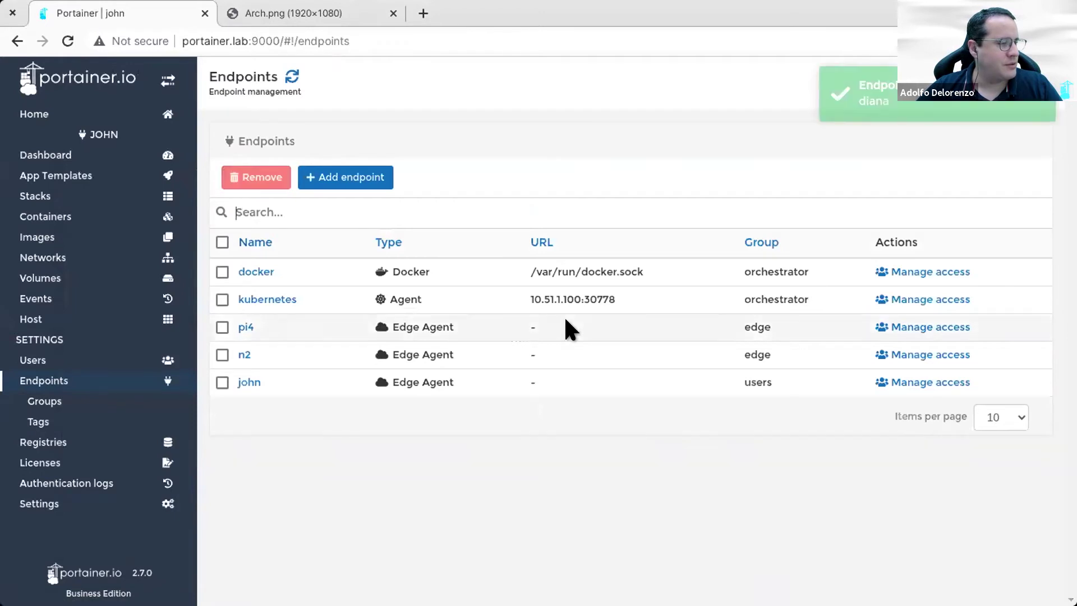
Step: Set up a new Edge Agent endpoint named diana in the users group, tagged users
left_click(354, 177)
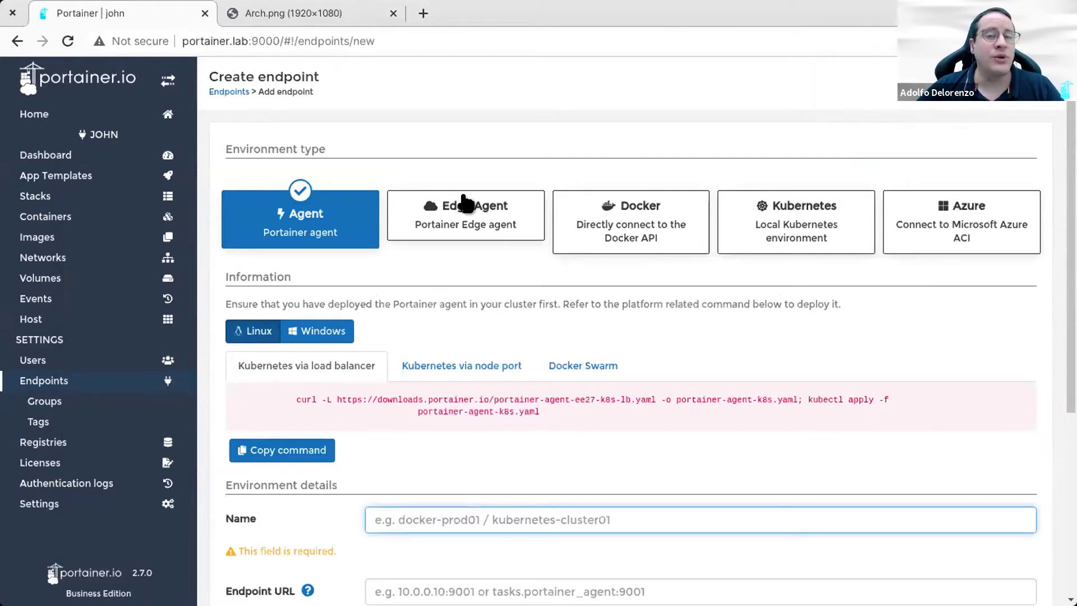
left_click(467, 222)
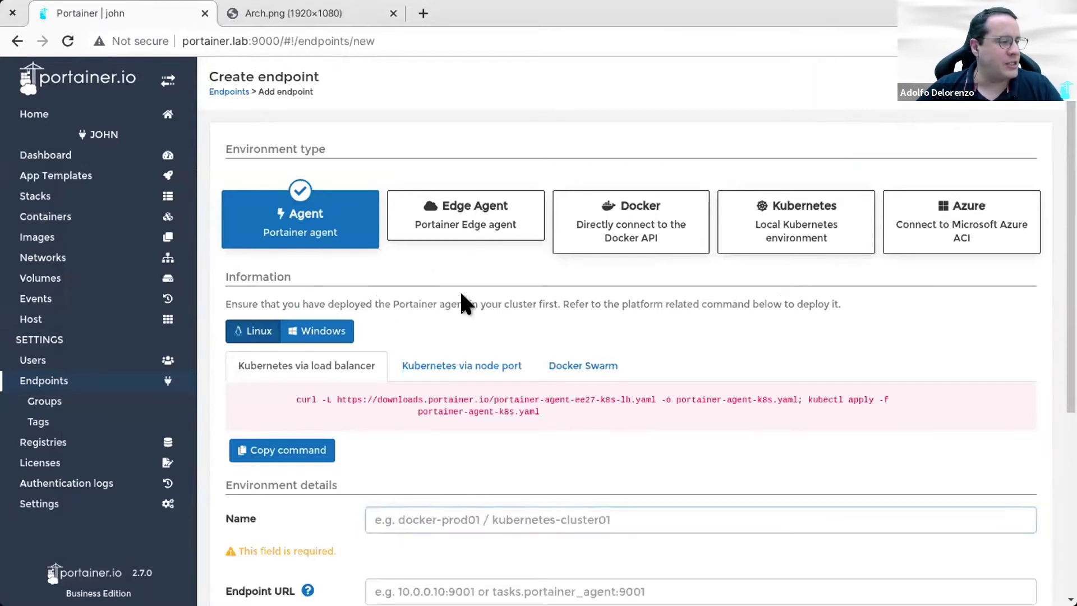
left_click(447, 413)
type("diana")
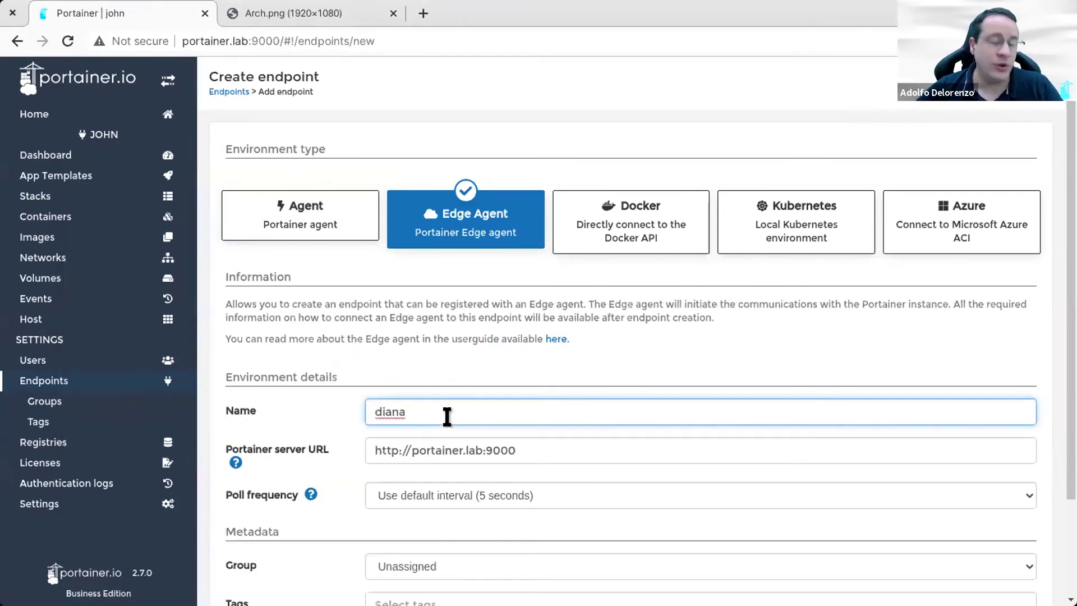
scroll(487, 503, "down", 2)
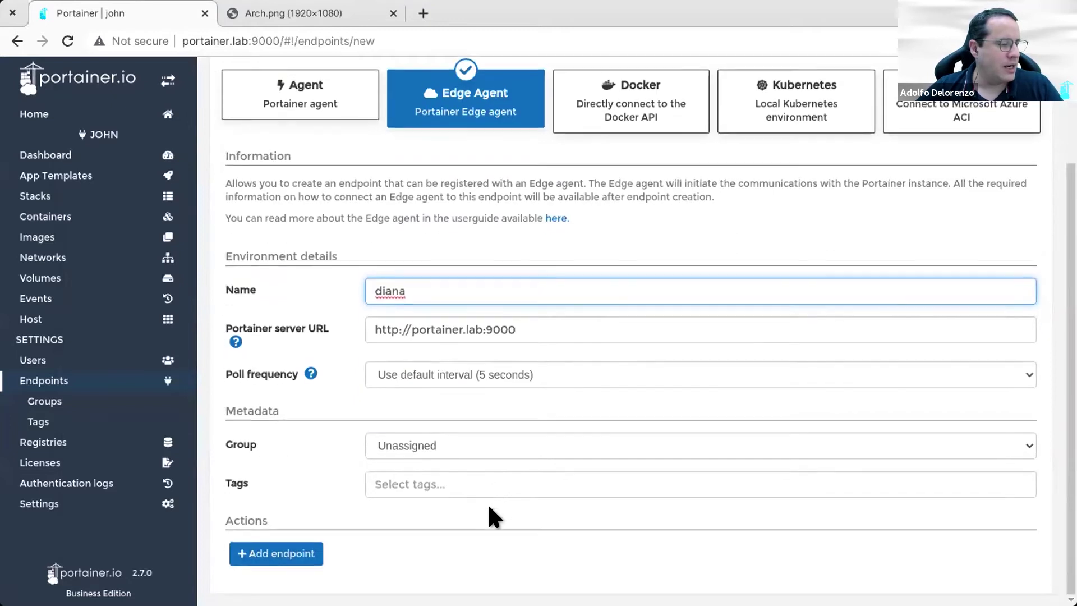
left_click(487, 448)
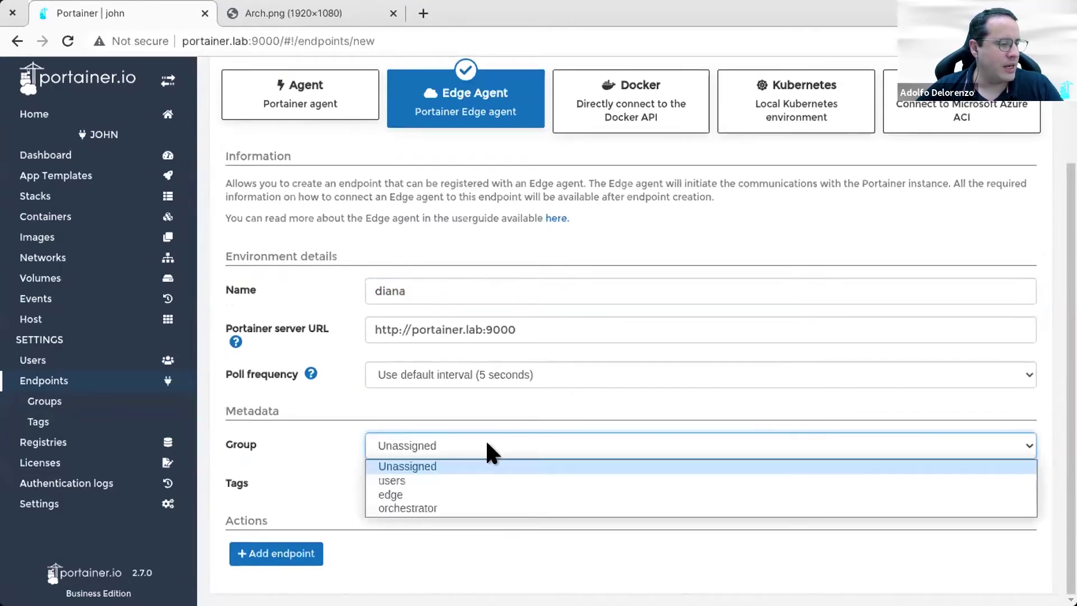
left_click(460, 478)
left_click(458, 483)
left_click(435, 515)
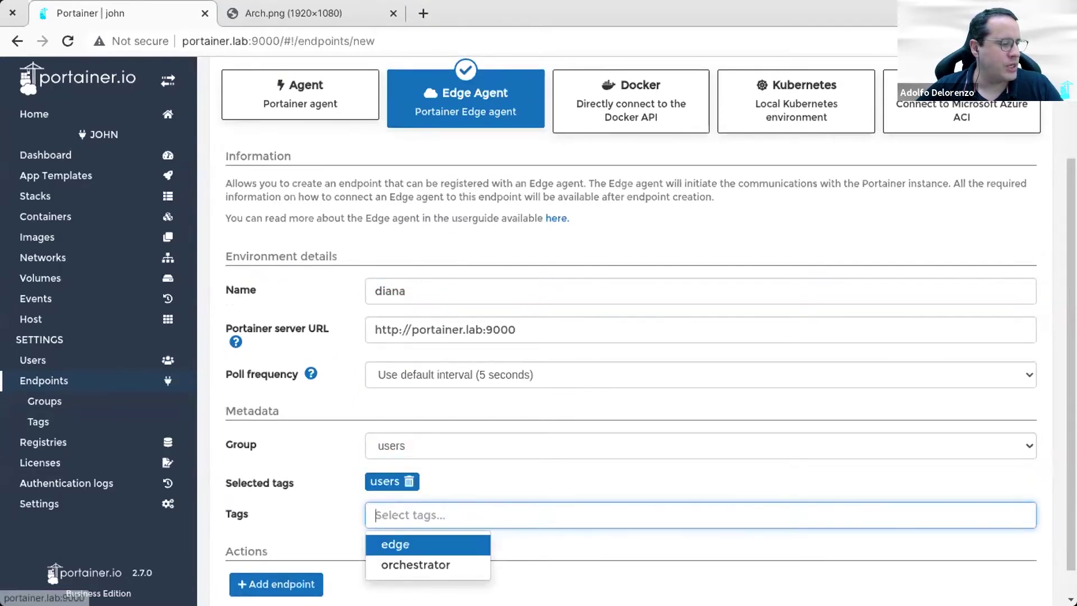
Step: Create the diana endpoint and copy its Docker Standalone deploy command
left_click(276, 584)
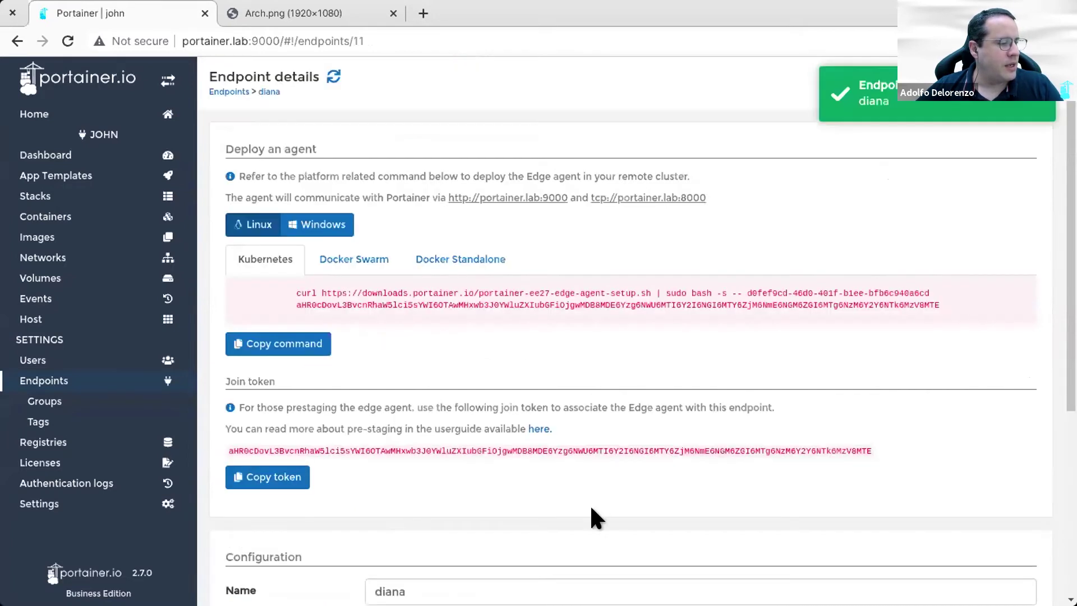
left_click(491, 252)
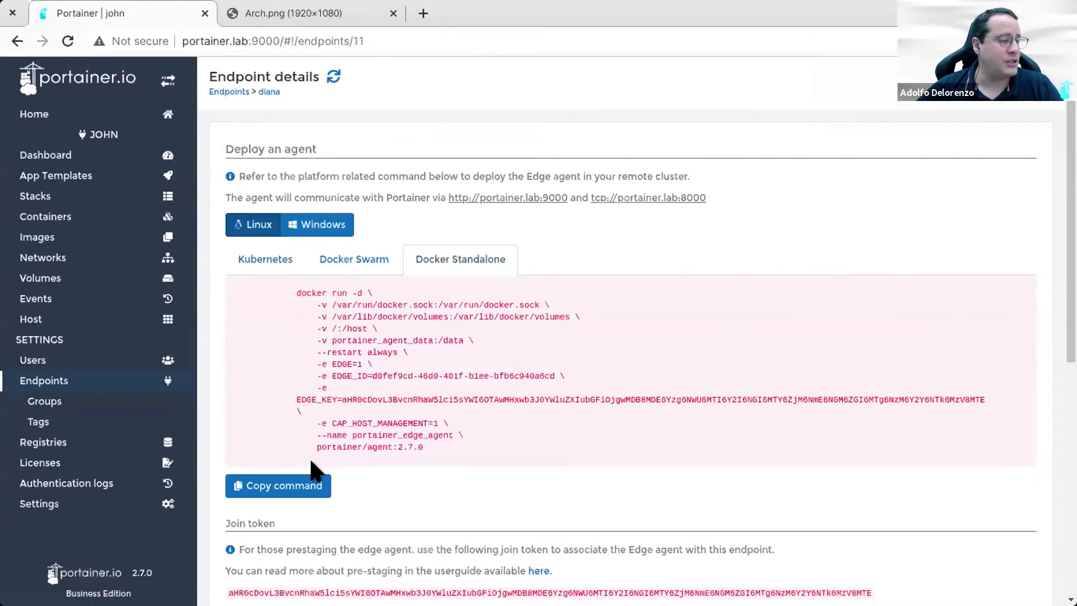
left_click(301, 484)
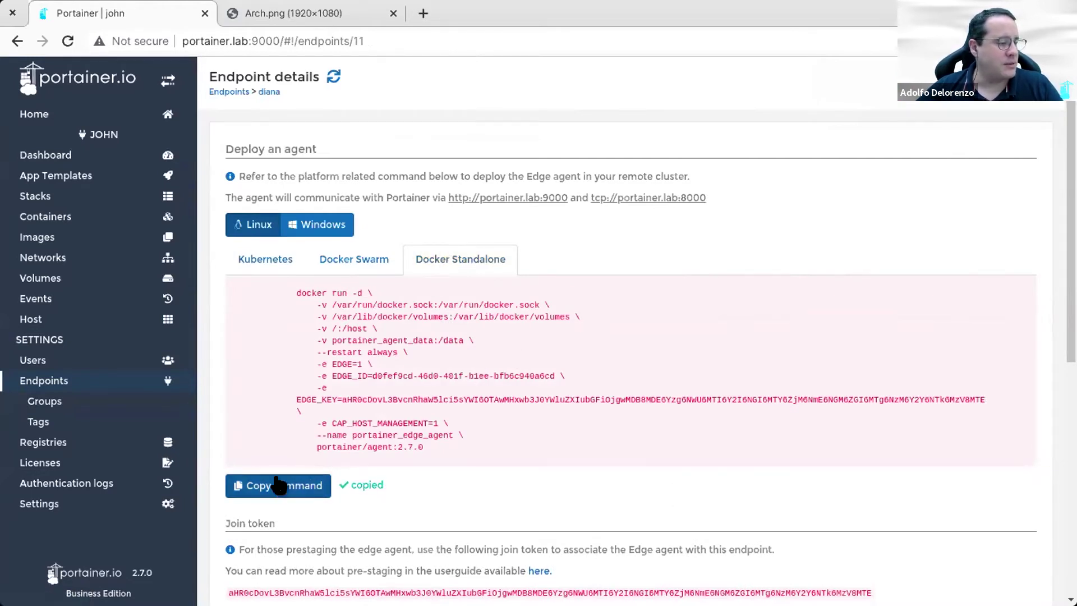
Step: Run the copied edge agent docker run command on diana's machine, then check docker ps
key("alt+Tab")
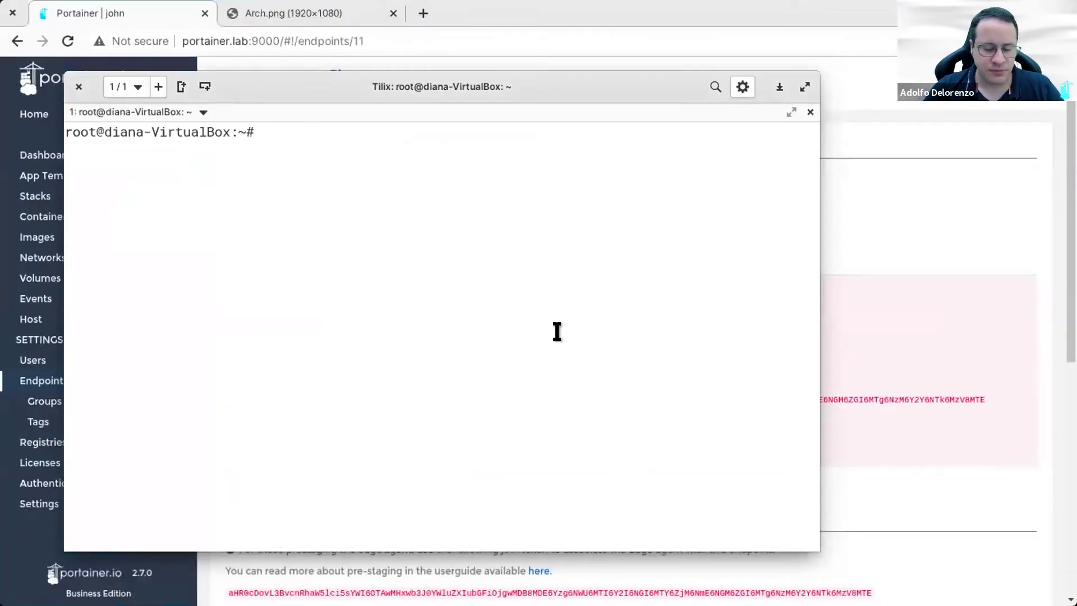
key("ctrl+shift+v")
key("Return")
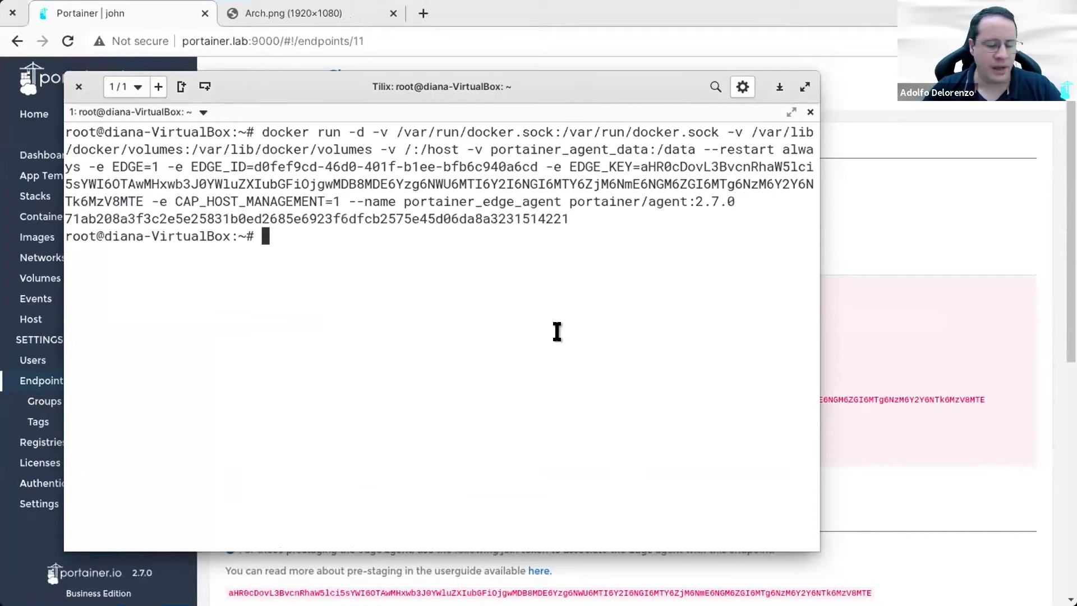
type("docker ps")
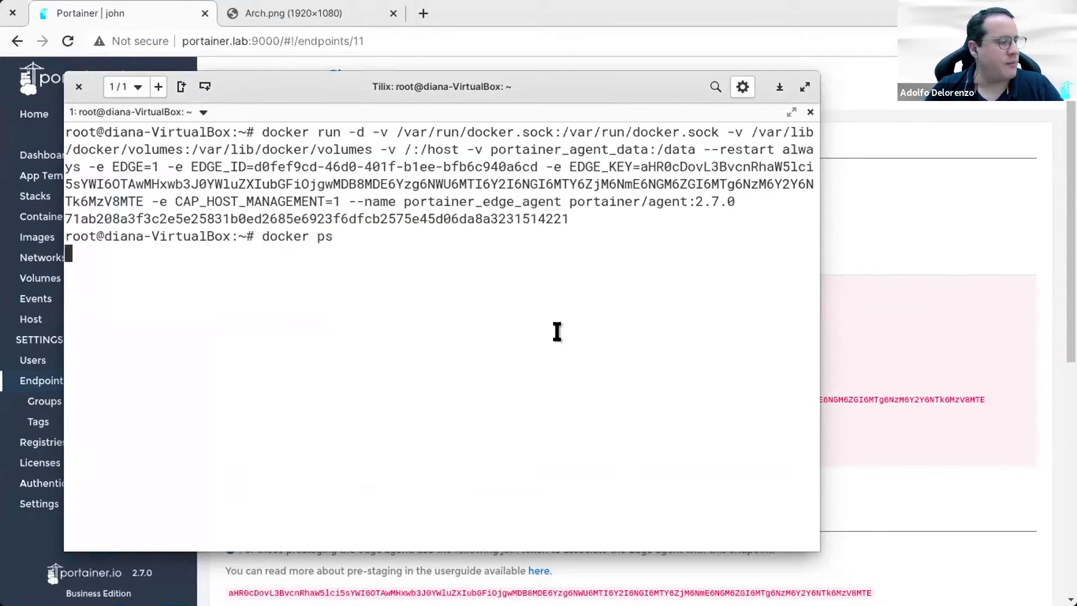
key("Return")
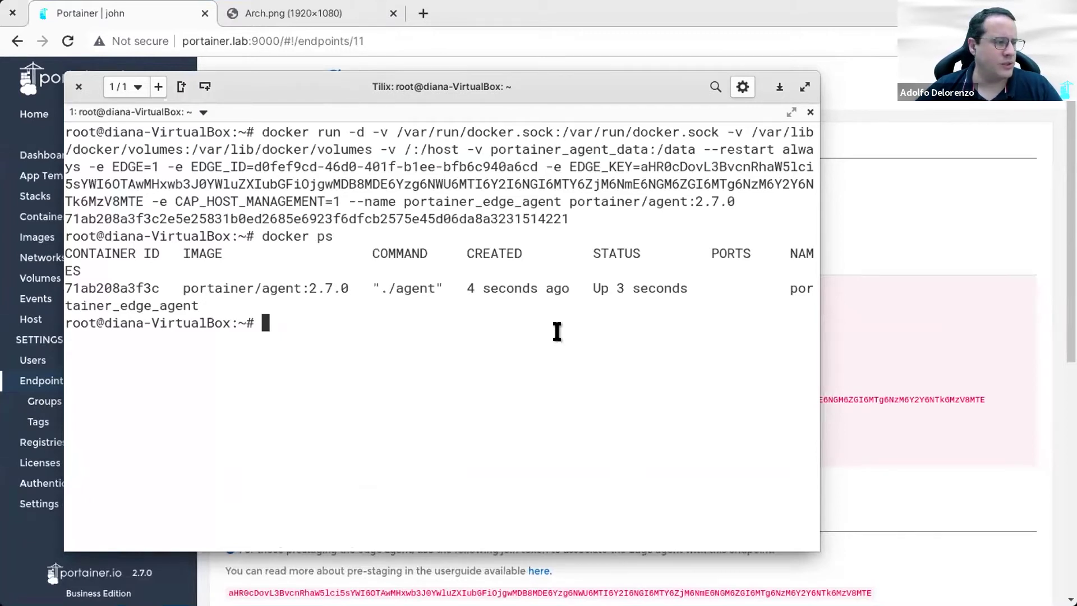
Step: Enter 10.51.1.58 as diana's public IP and update the endpoint
left_click(959, 220)
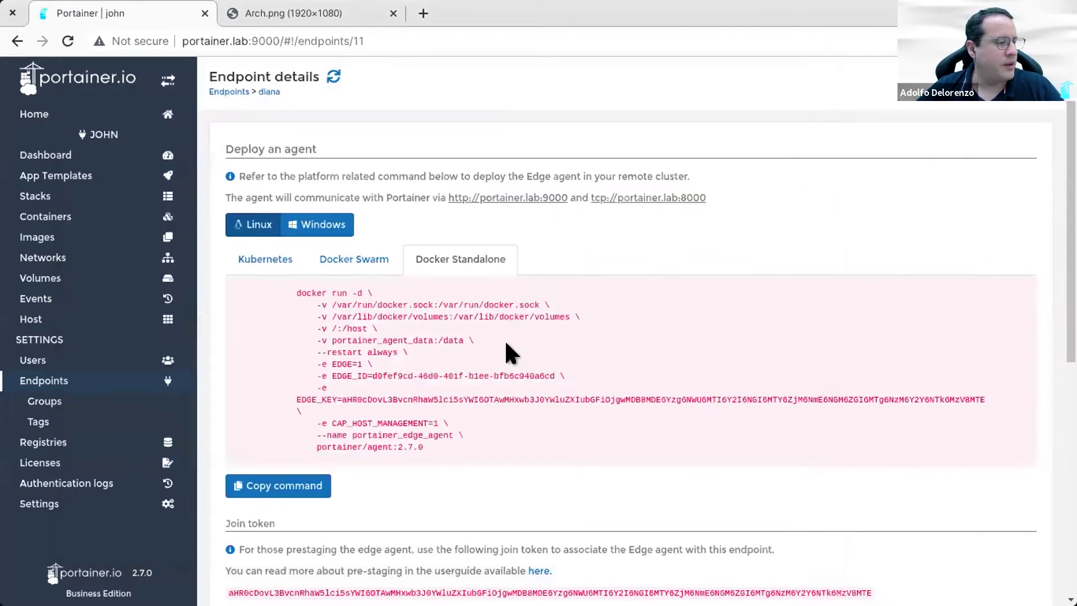
scroll(483, 366, "down", 8)
left_click(493, 341)
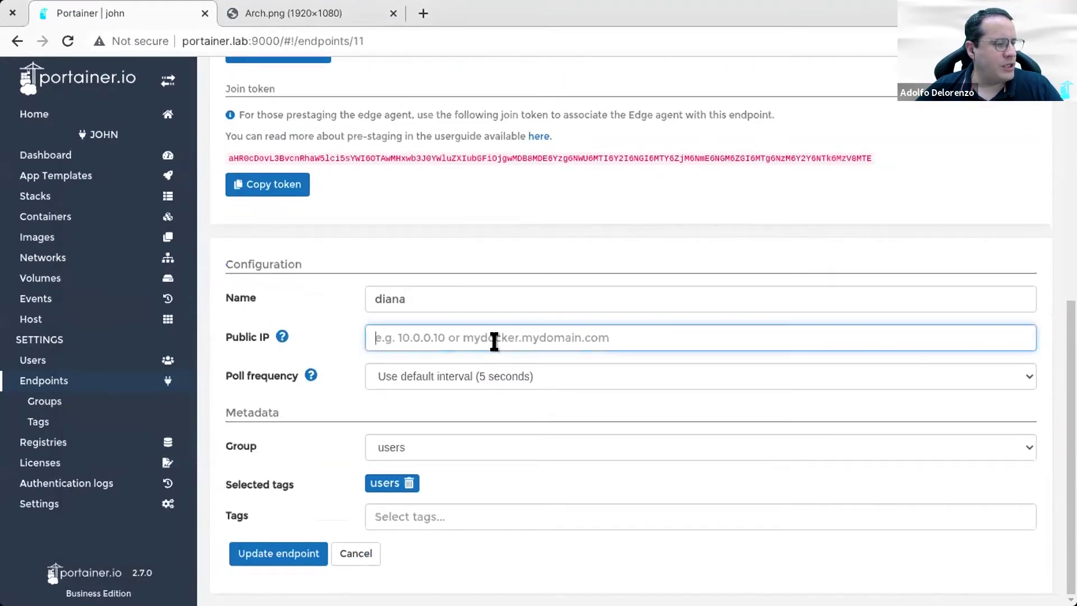
type("10.5")
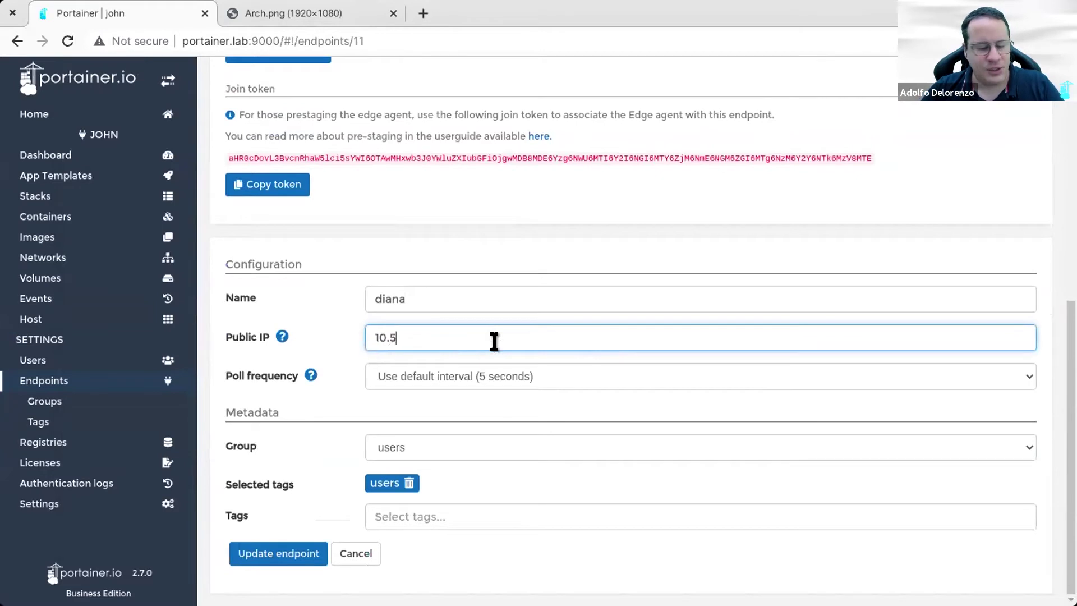
type("1.1.58")
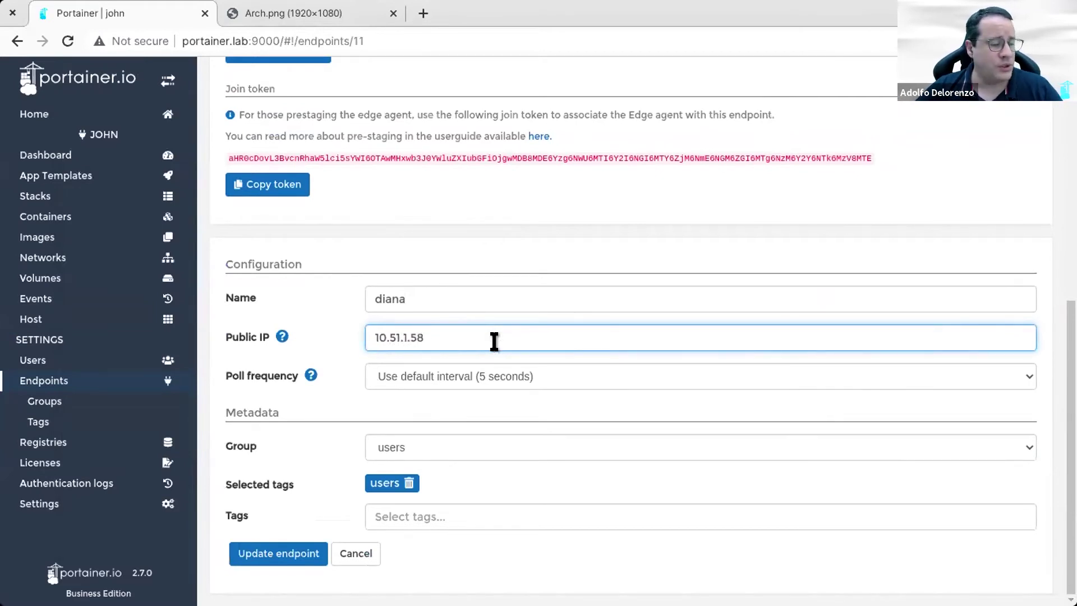
left_click(257, 545)
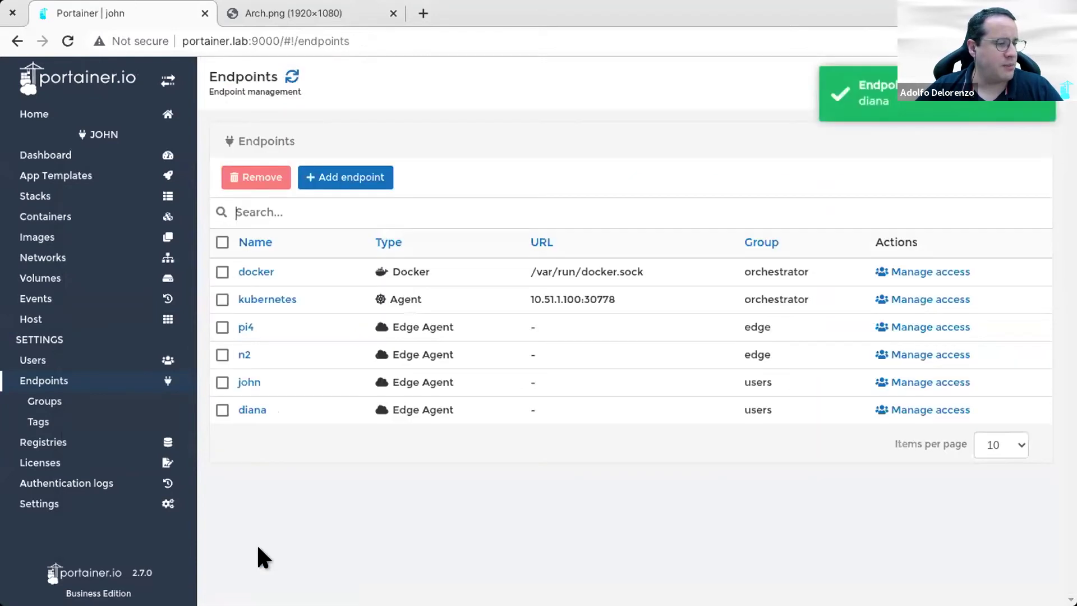
Step: Scroll through the Home endpoint cards to check john and diana heartbeats in users
left_click(79, 112)
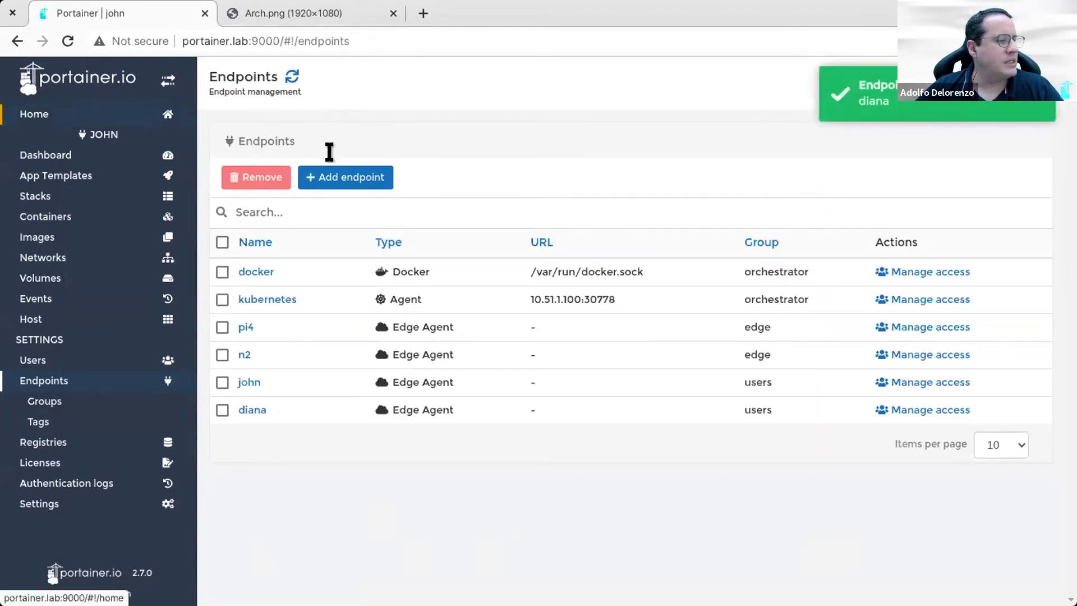
scroll(563, 162, "down", 3)
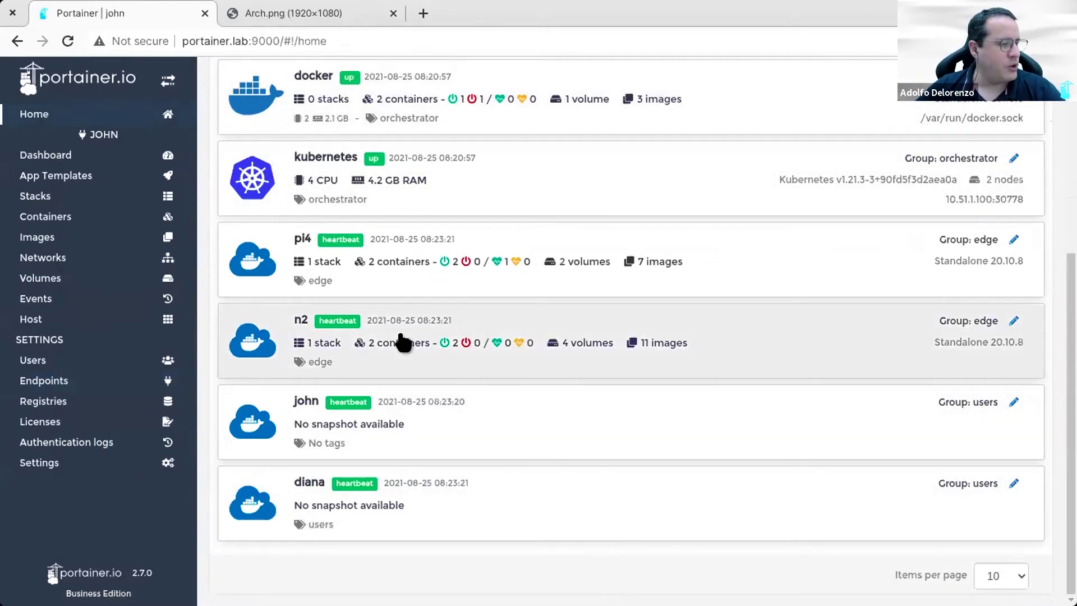
scroll(514, 376, "up", 3)
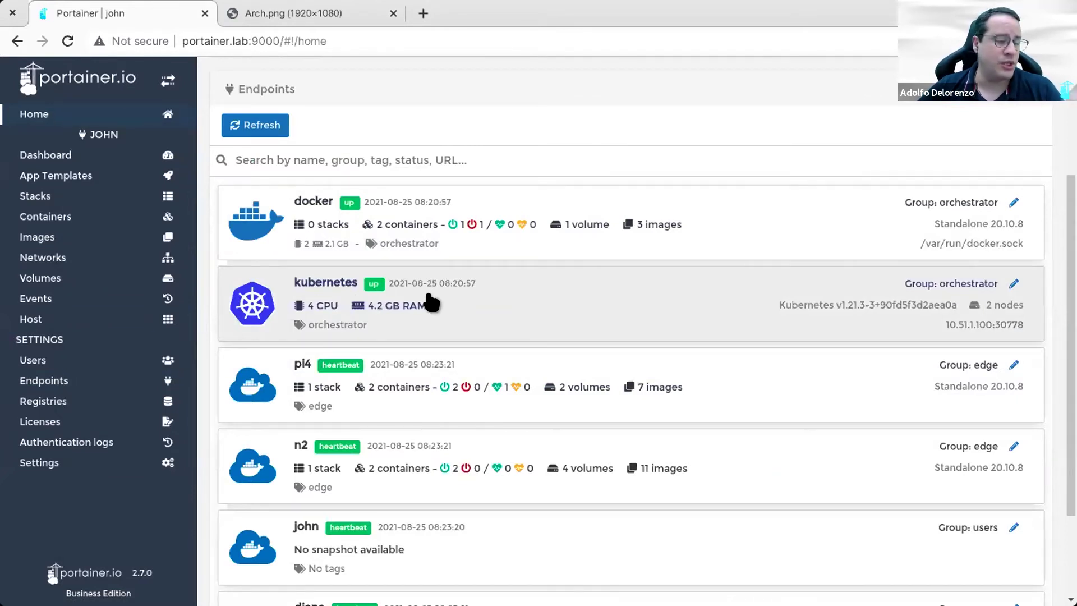
scroll(431, 303, "down", 3)
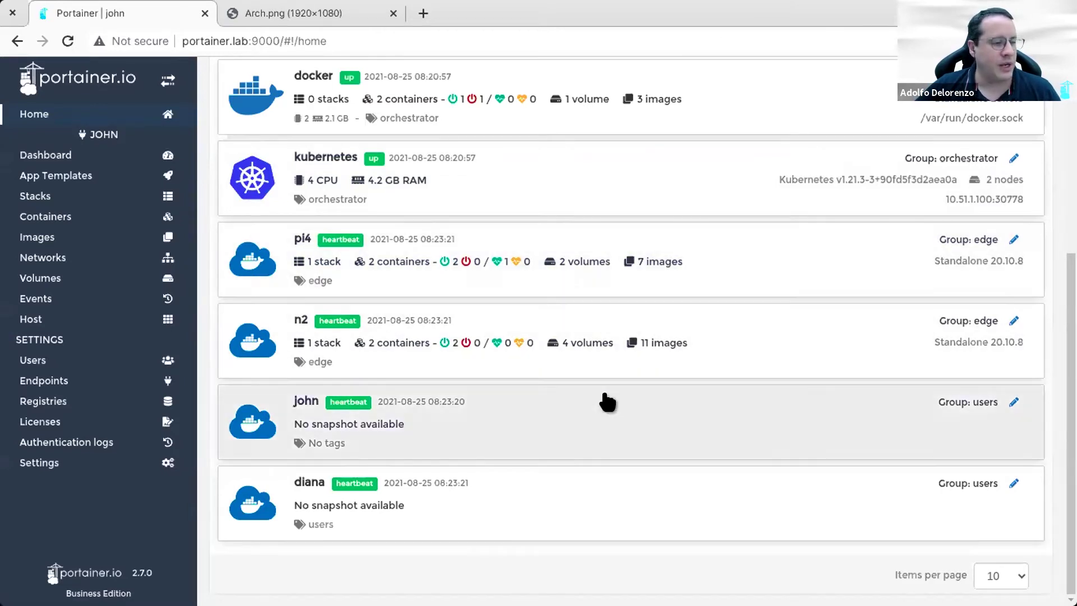
scroll(793, 291, "up", 3)
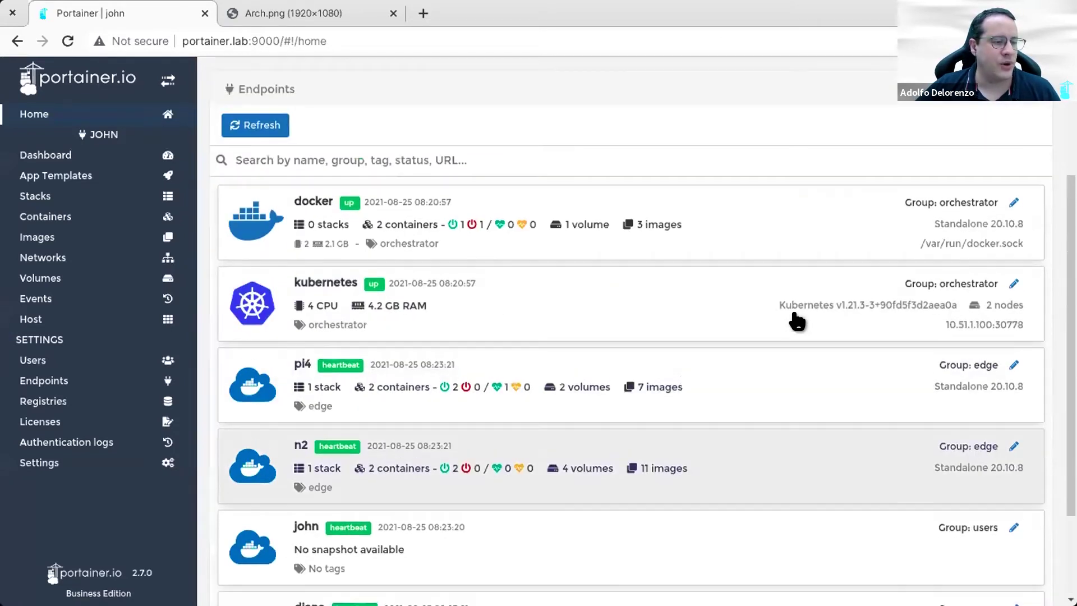
scroll(793, 320, "down", 3)
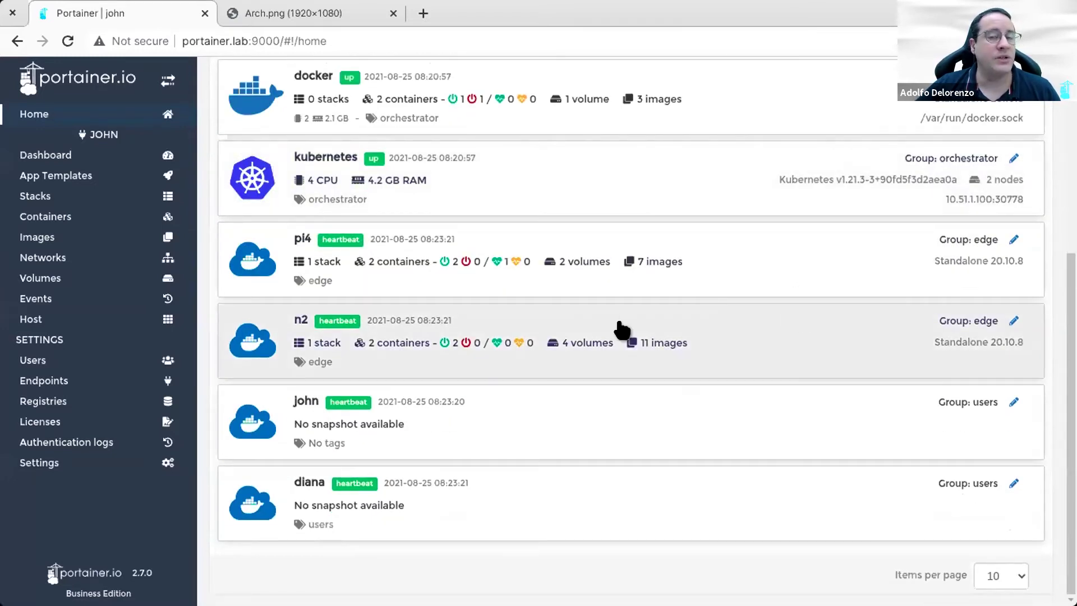
scroll(549, 365, "up", 3)
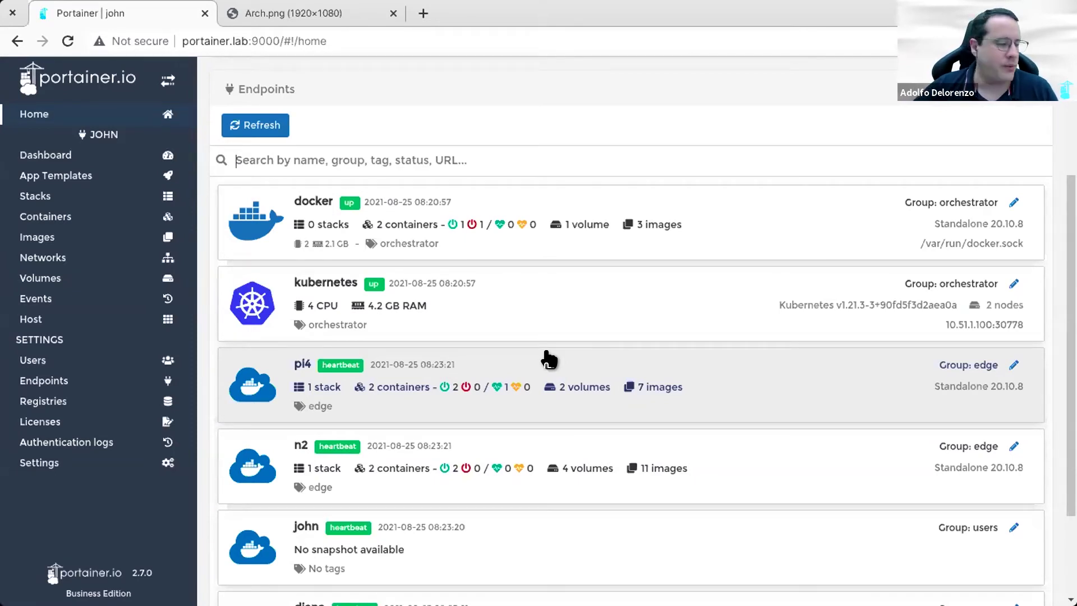
scroll(549, 359, "down", 3)
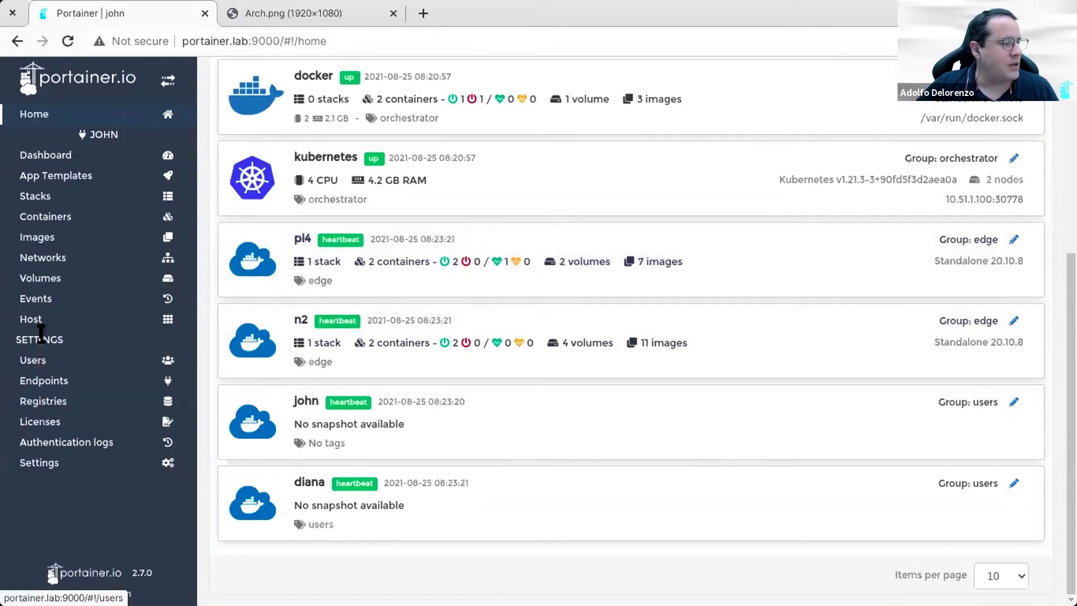
Step: Create user diana with a password and confirmation, then return to the Endpoints list
left_click(41, 359)
type("diana")
left_click(481, 233)
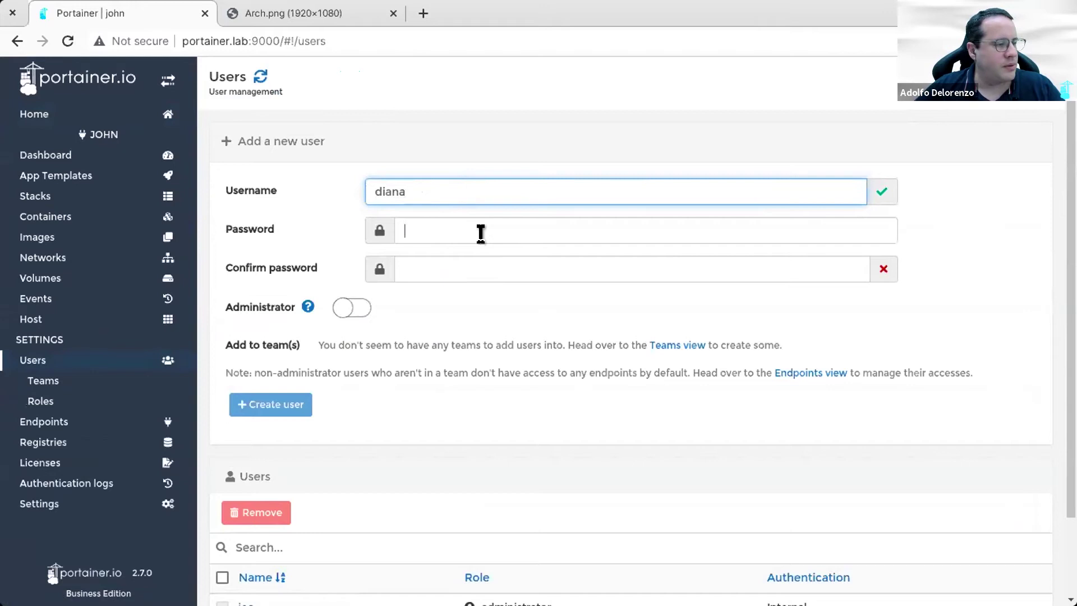
type("•••••••••")
key("Tab")
type("••••••••")
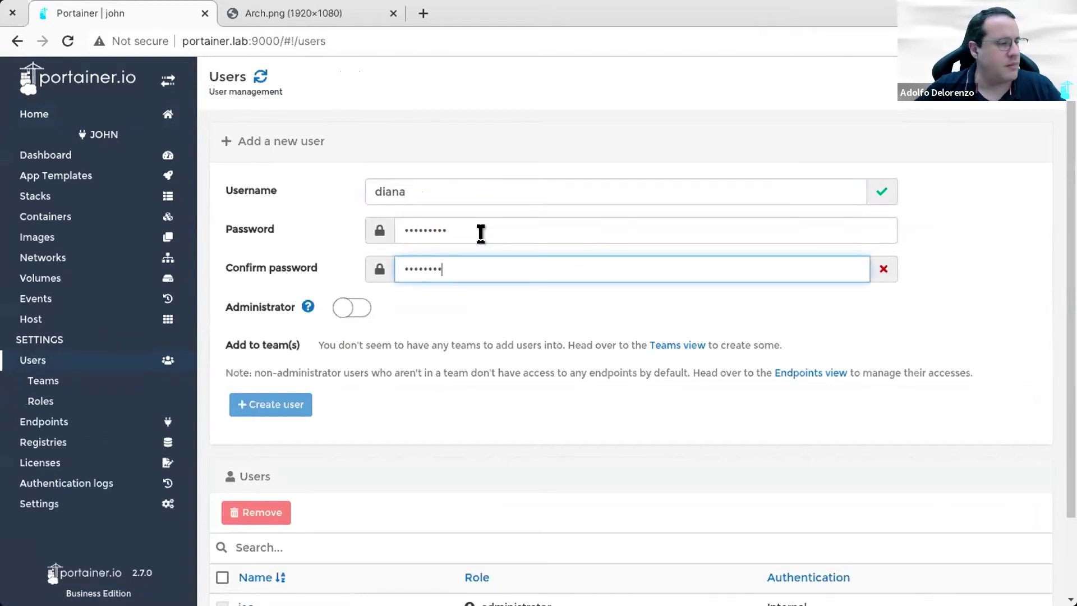
key("BackSpace")
key("BackSpace")
key("BackSpace")
key("BackSpace")
key("BackSpace")
key("BackSpace")
key("BackSpace")
key("BackSpace")
type("•••••••••")
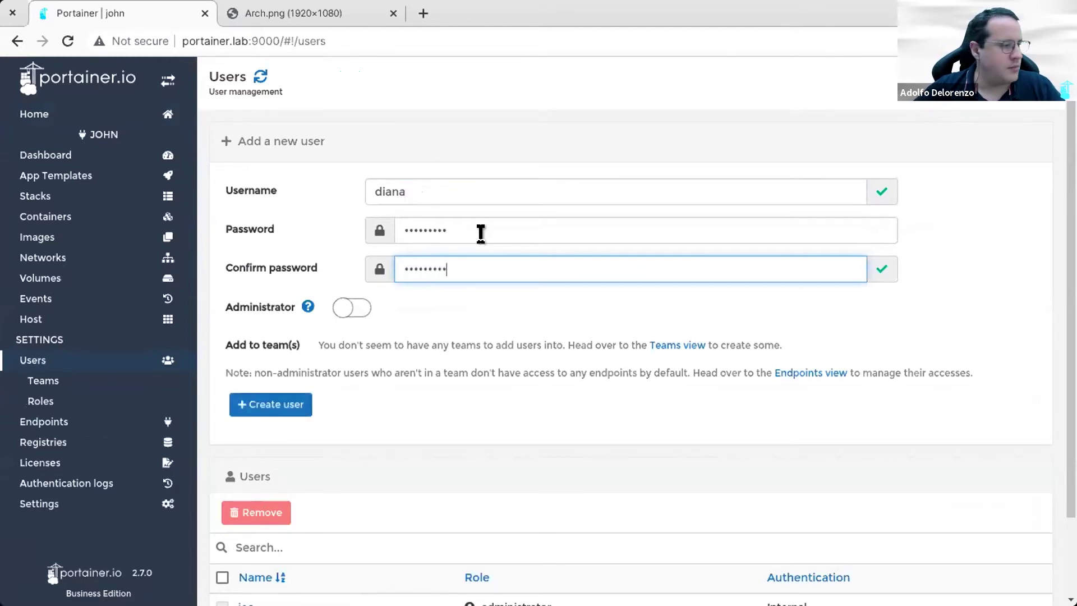
scroll(481, 234, "down", 3)
left_click(271, 311)
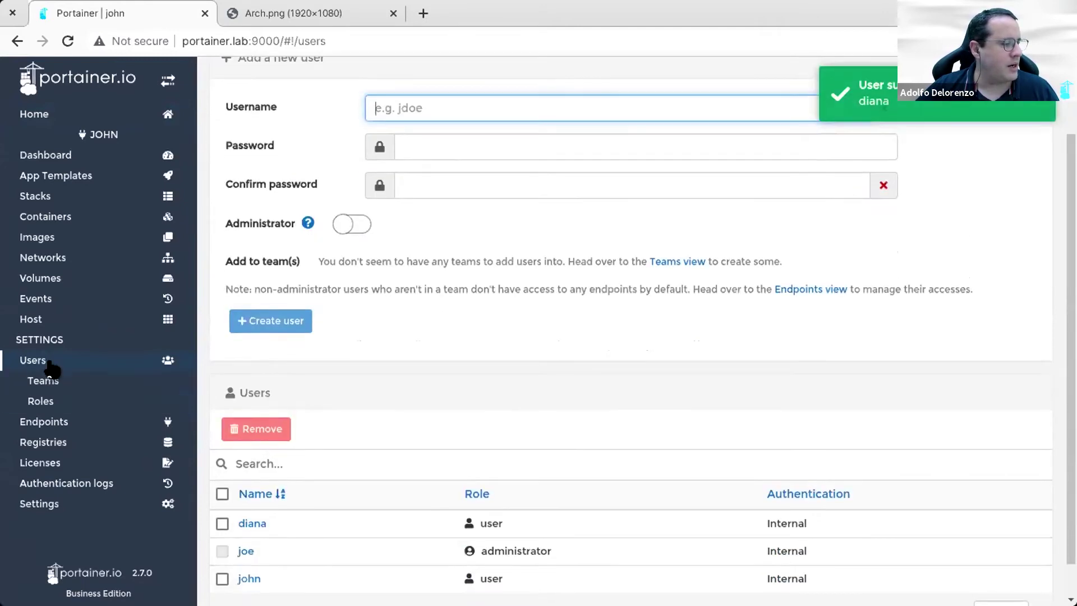
left_click(76, 423)
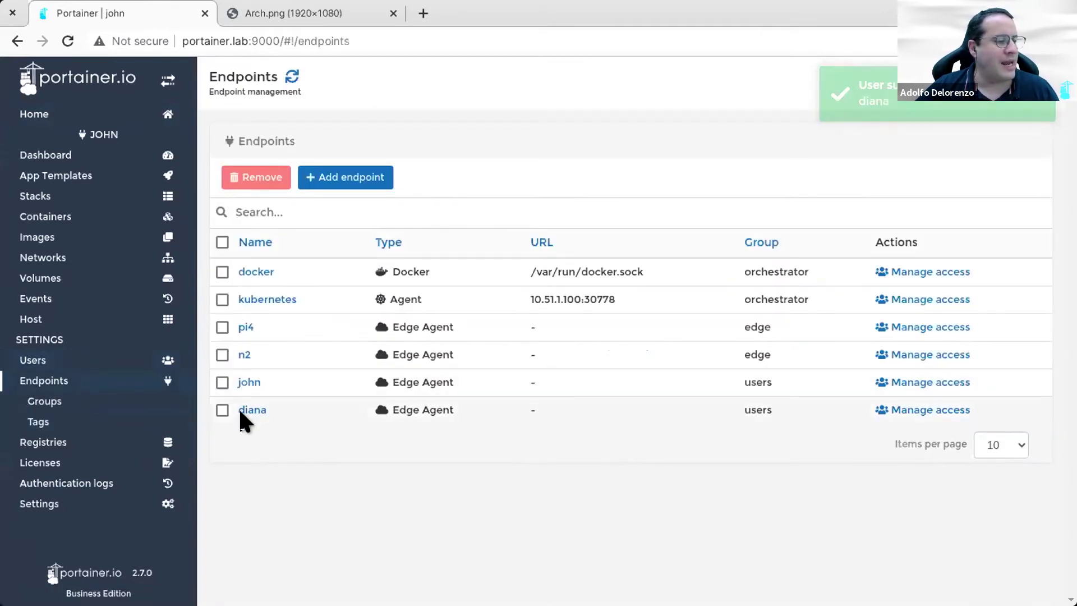
Step: On the diana endpoint's access page, add user diana with the Endpoint administrator role
left_click(934, 410)
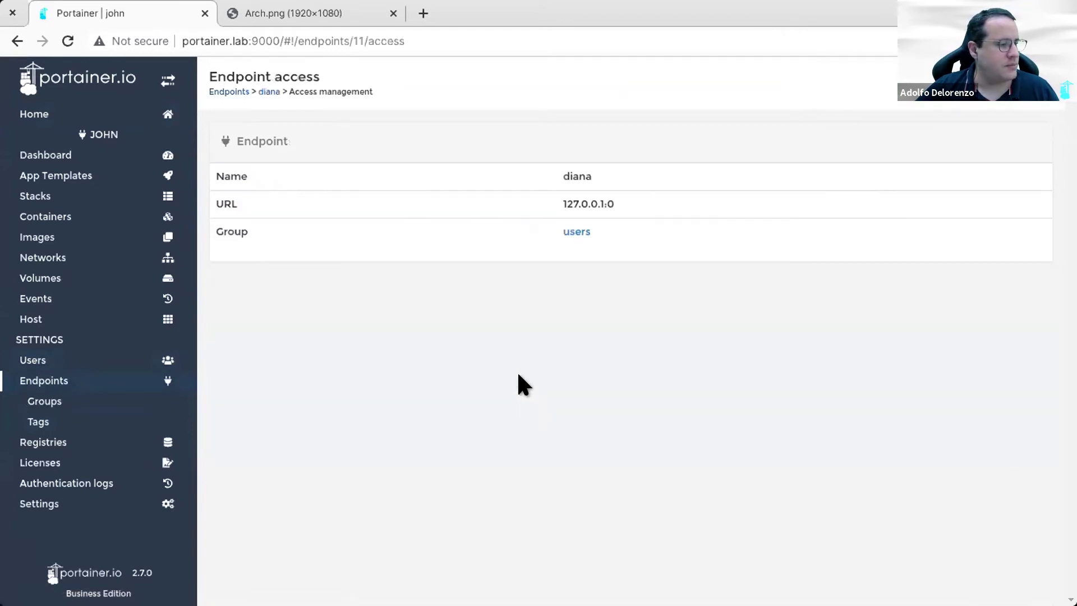
left_click(508, 379)
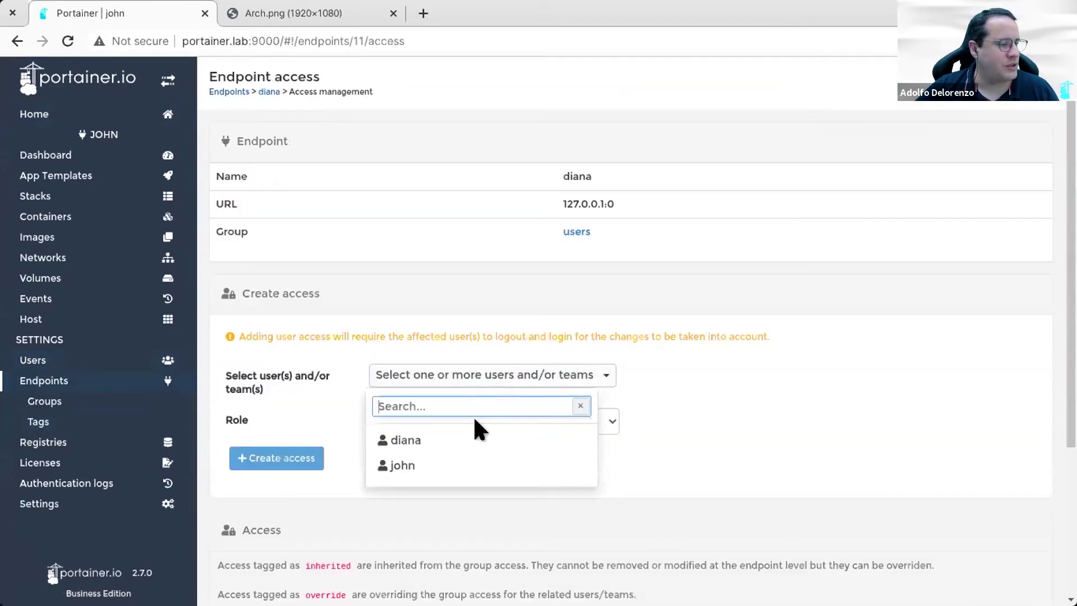
left_click(474, 442)
left_click(289, 406)
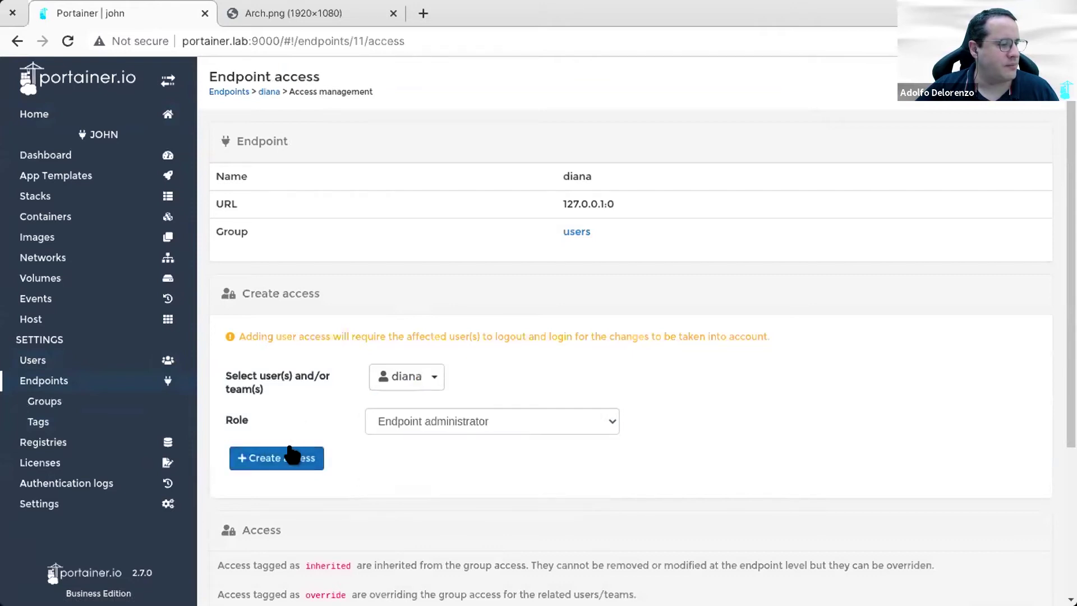
left_click(284, 459)
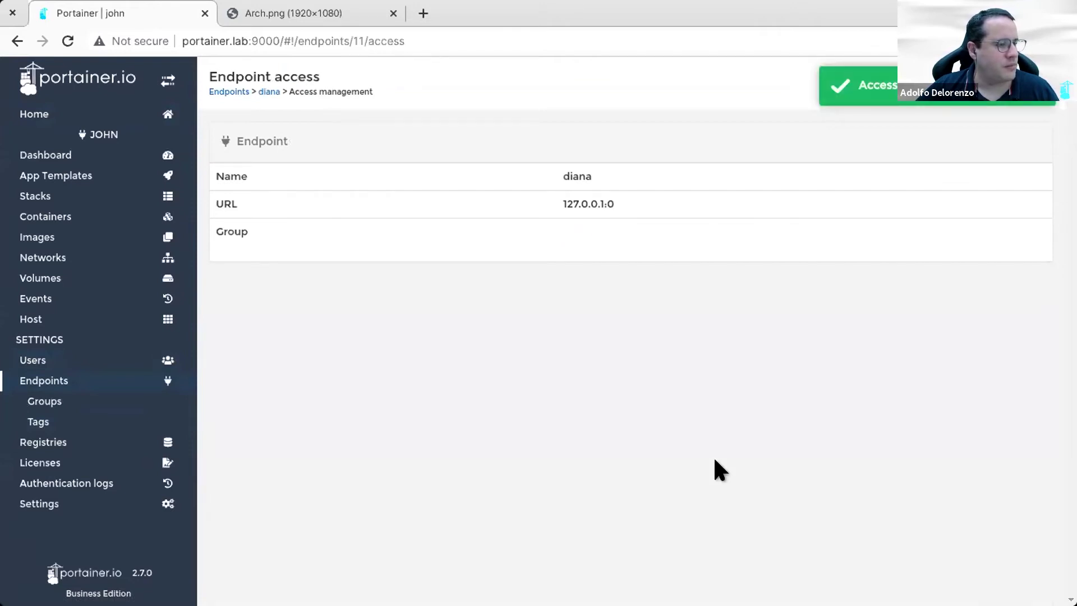
scroll(715, 460, "down", 4)
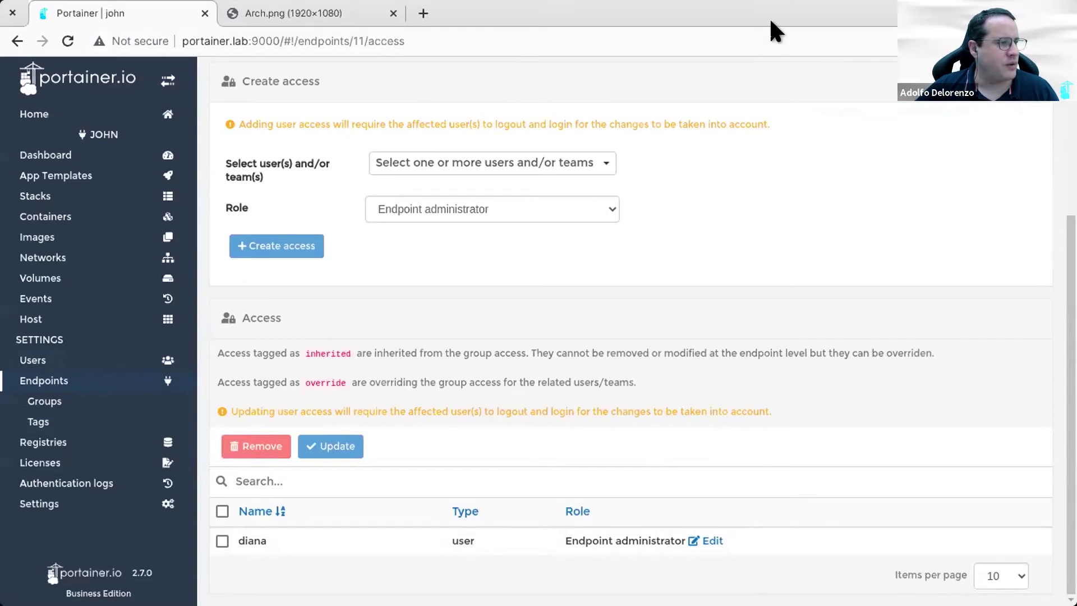
Step: Return to the Arch.png tab and view the architecture diagram at full size, panning across it
left_click(226, 7)
left_click(522, 317)
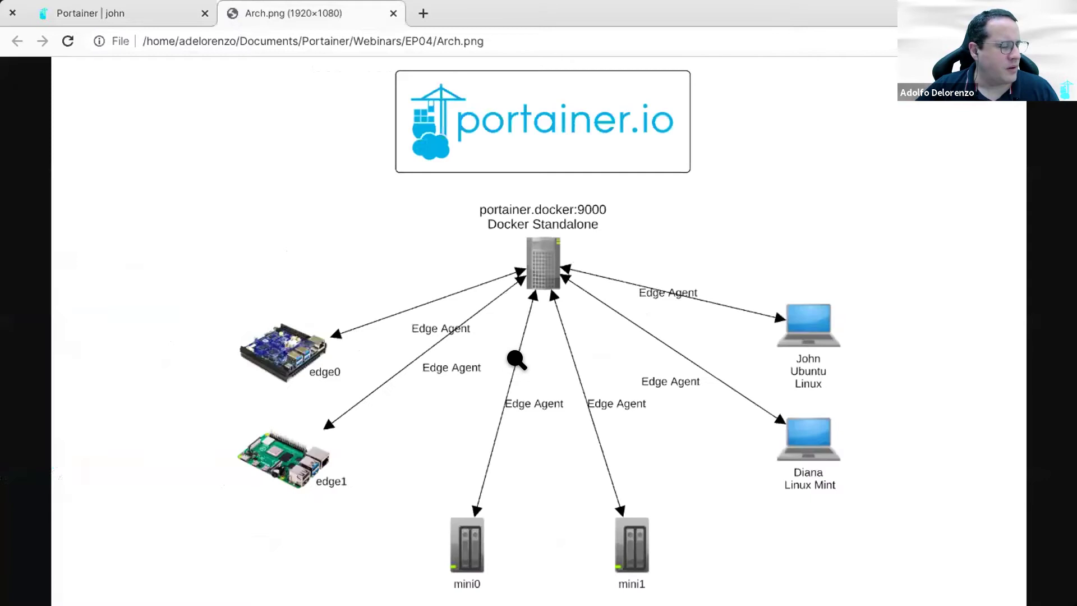
left_click(458, 318)
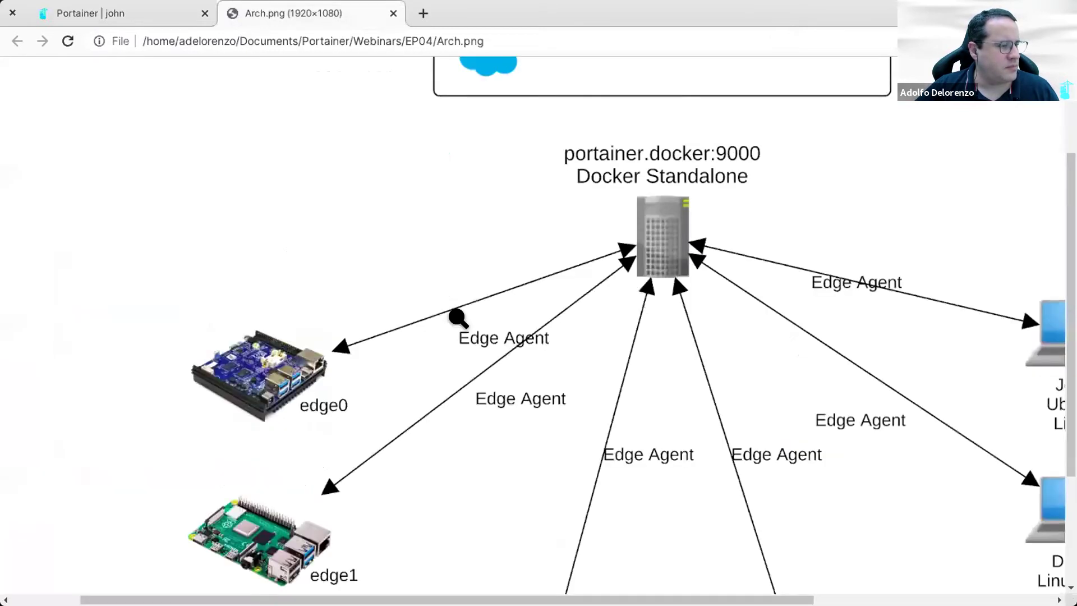
left_click_drag(603, 599, 713, 565)
scroll(1055, 224, "down", 2)
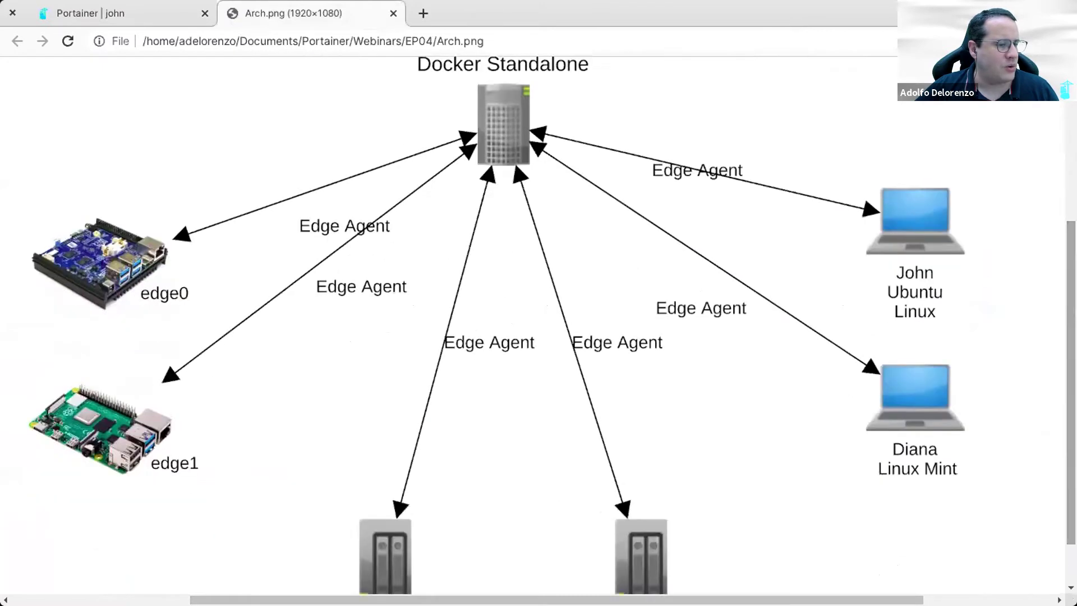
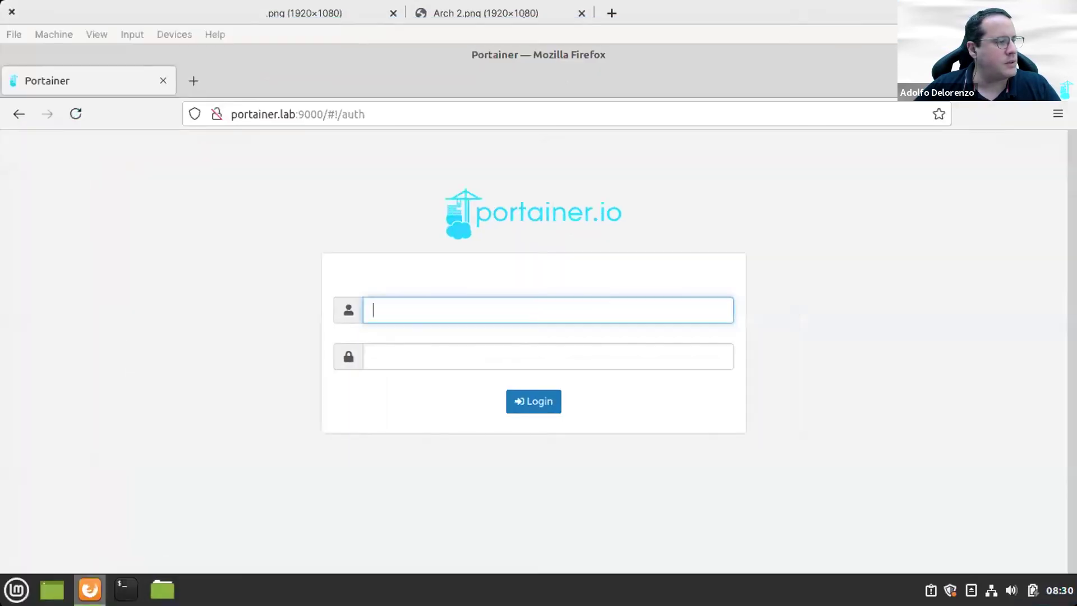
Step: Bring the VM window with Portainer's login page into focus
left_click(777, 312)
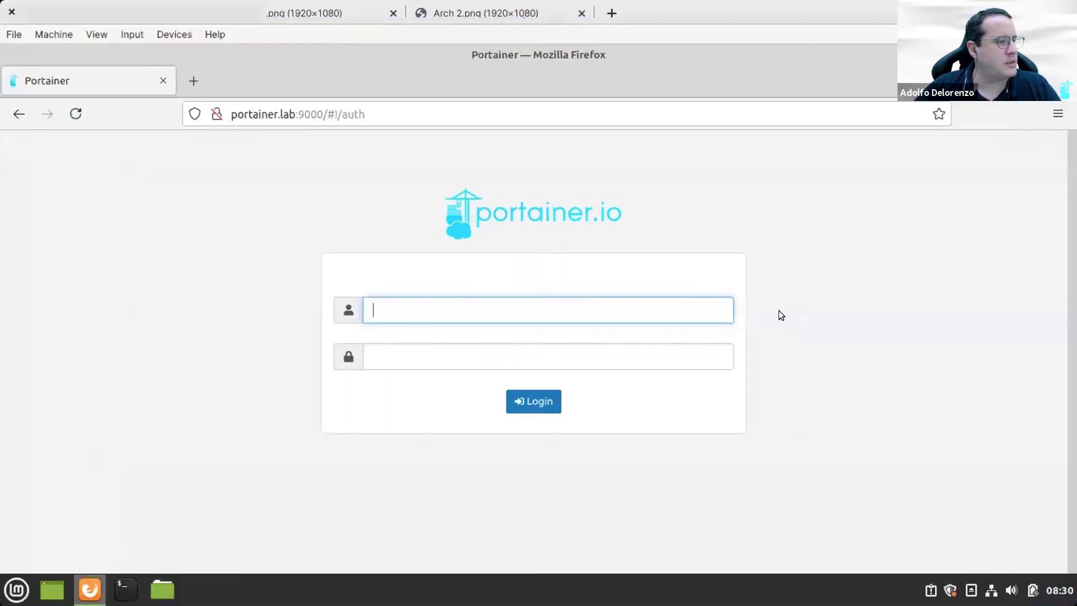
Step: Sign in to Portainer with the user's username and password, declining to save the login
left_click(510, 306)
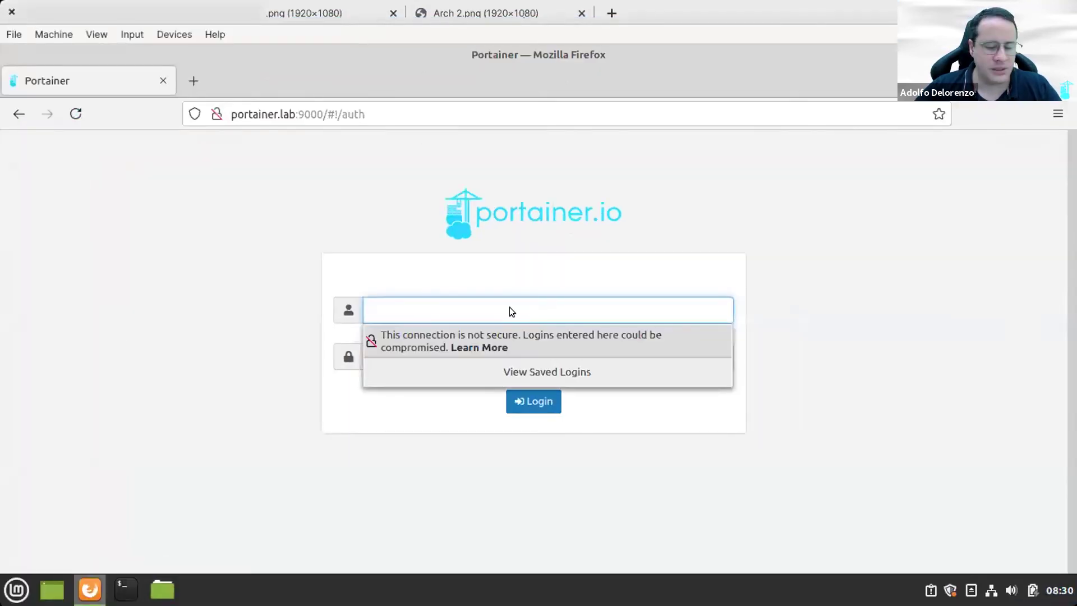
type("diana")
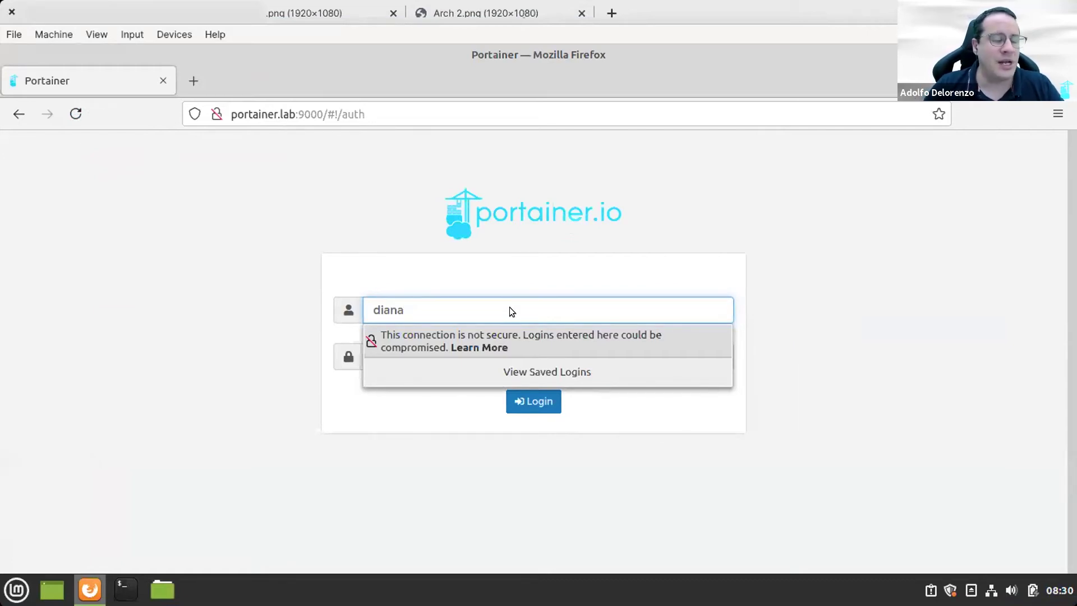
key("Tab")
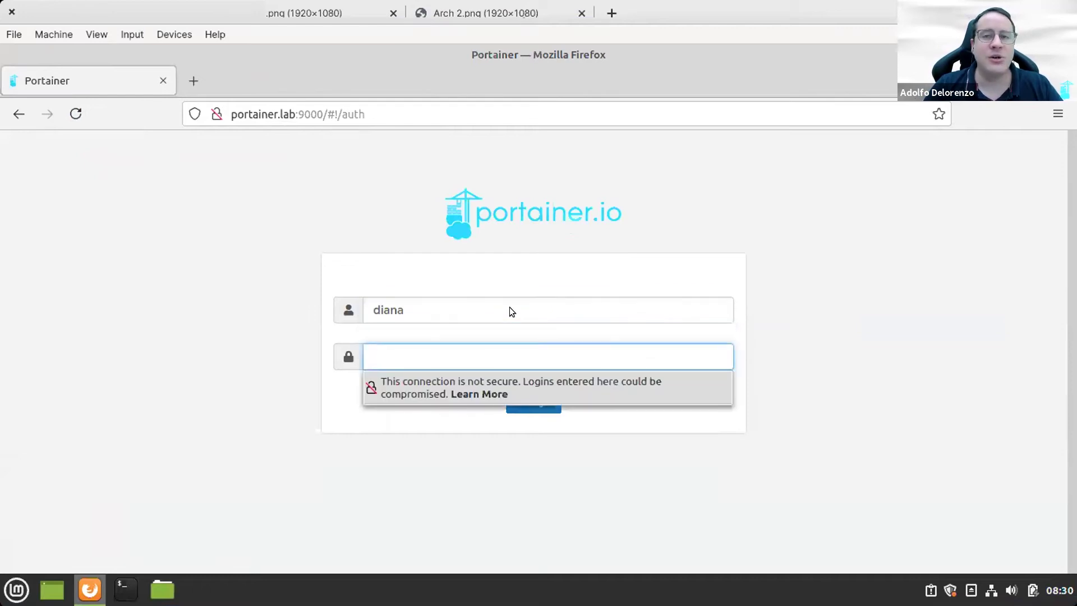
type("*******")
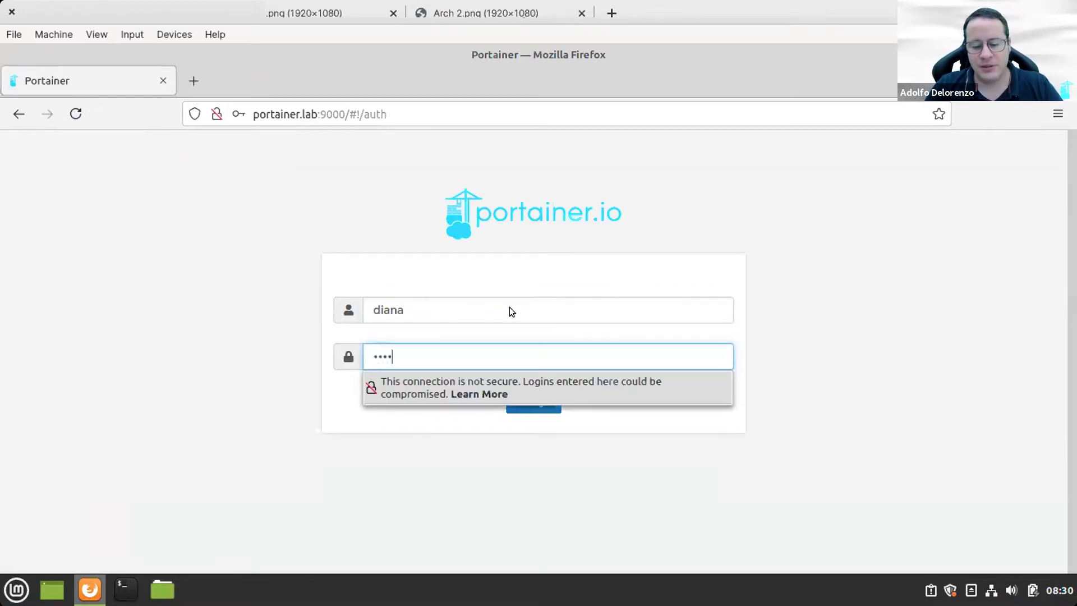
type("**")
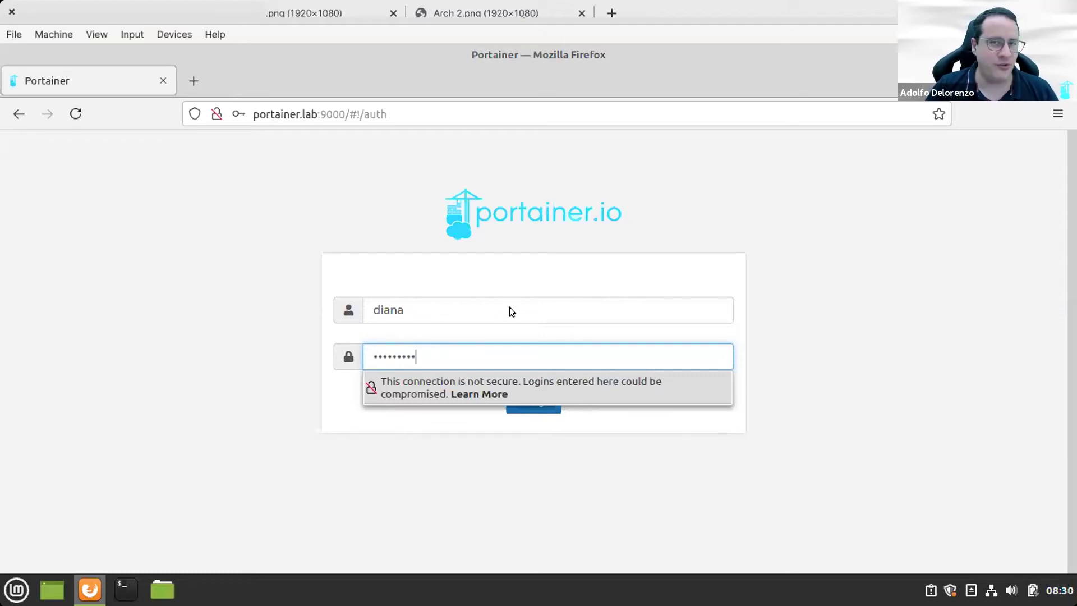
key("Return")
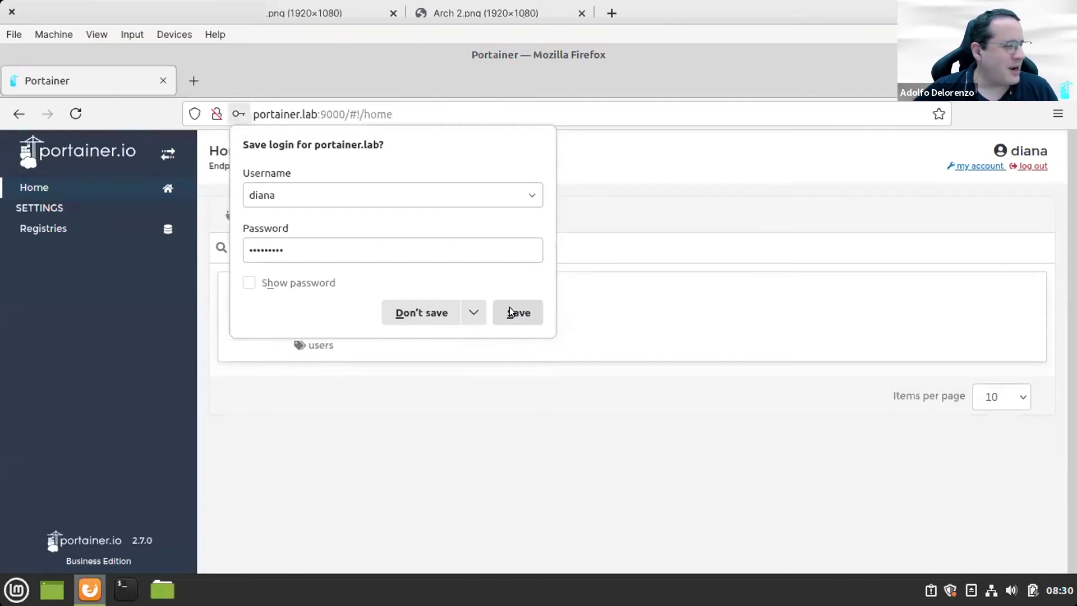
left_click(447, 313)
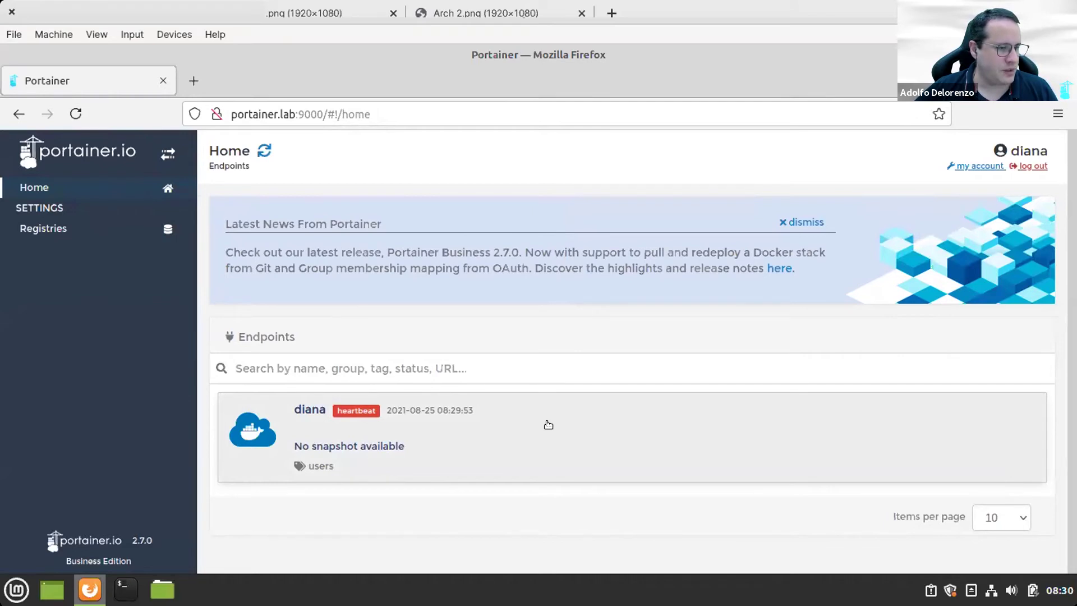
Step: Open the users-tagged edge endpoint, view its Containers list and begin adding a container
left_click(548, 425)
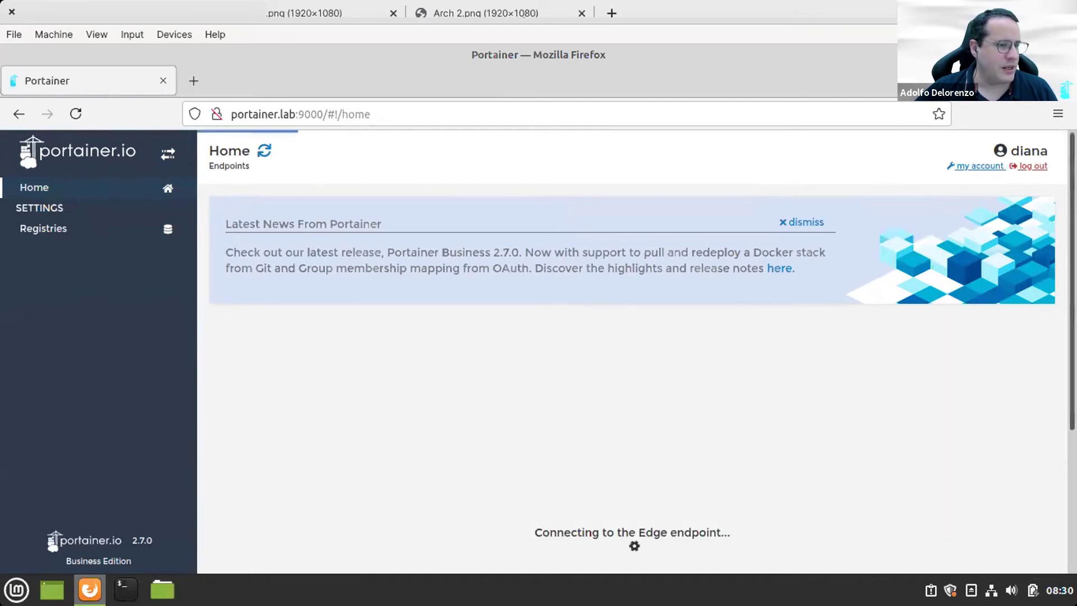
scroll(636, 340, "down", 3)
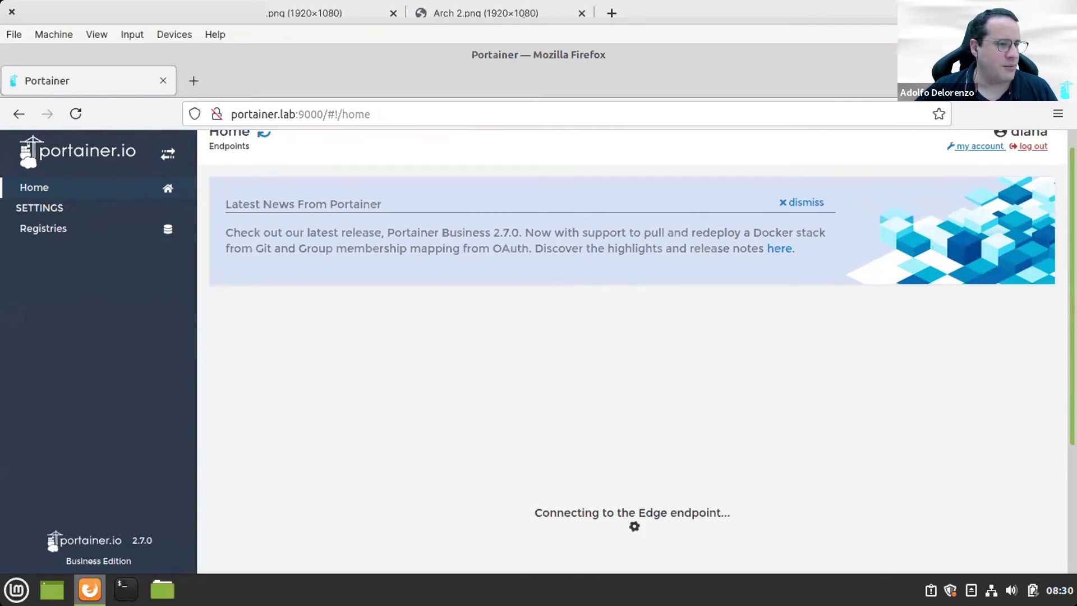
scroll(636, 340, "down", 5)
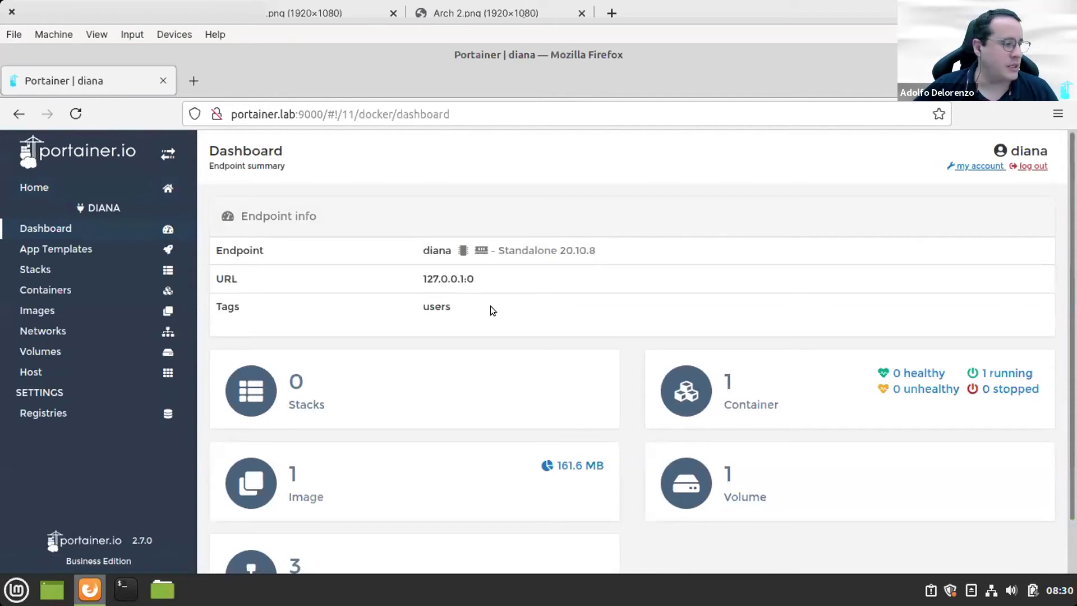
scroll(491, 305, "down", 2)
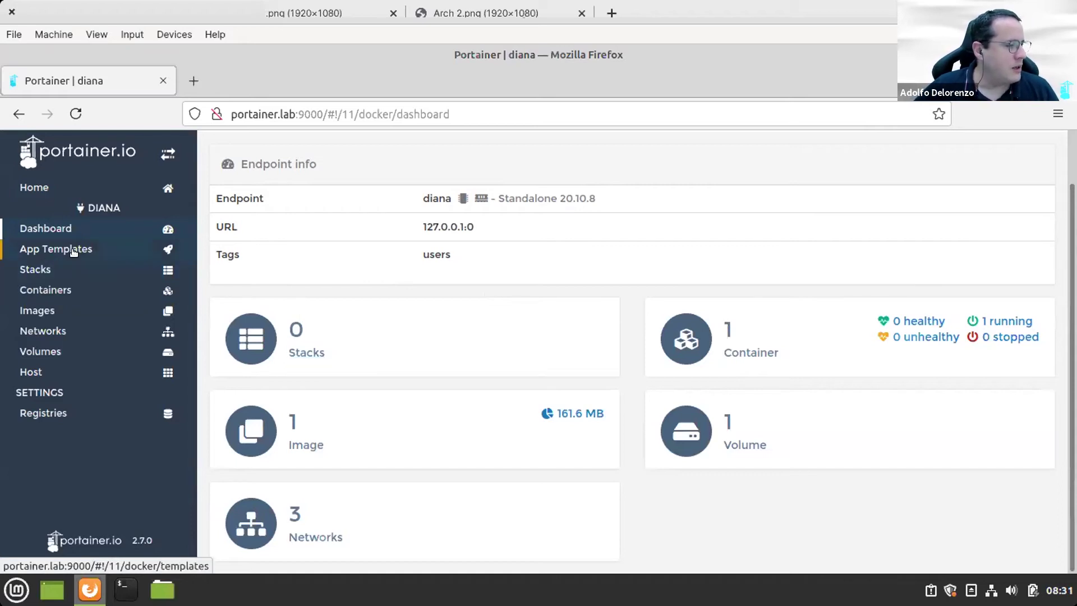
left_click(75, 292)
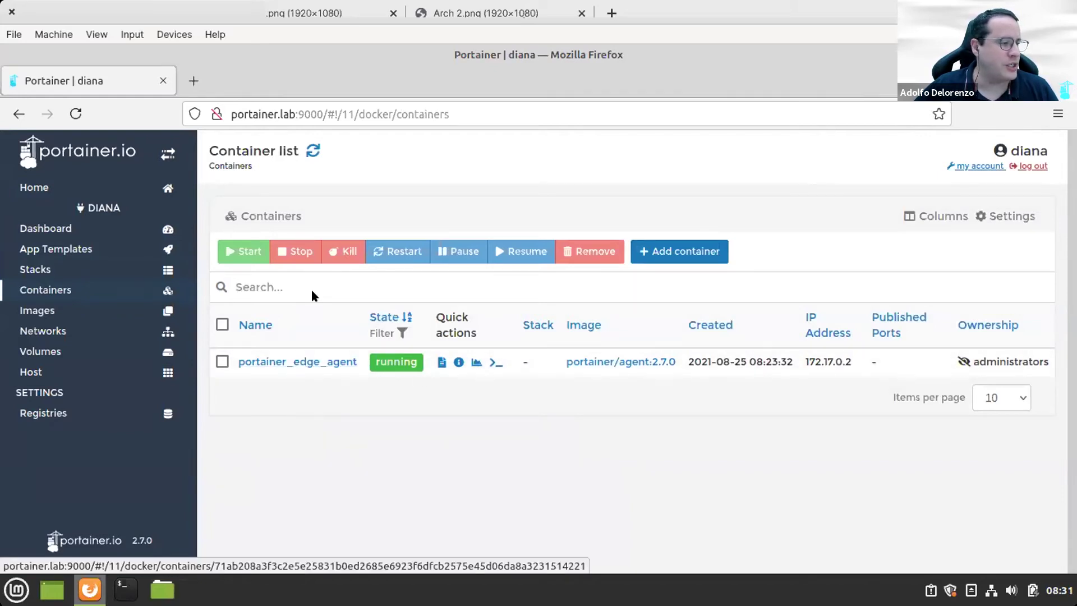
left_click(682, 251)
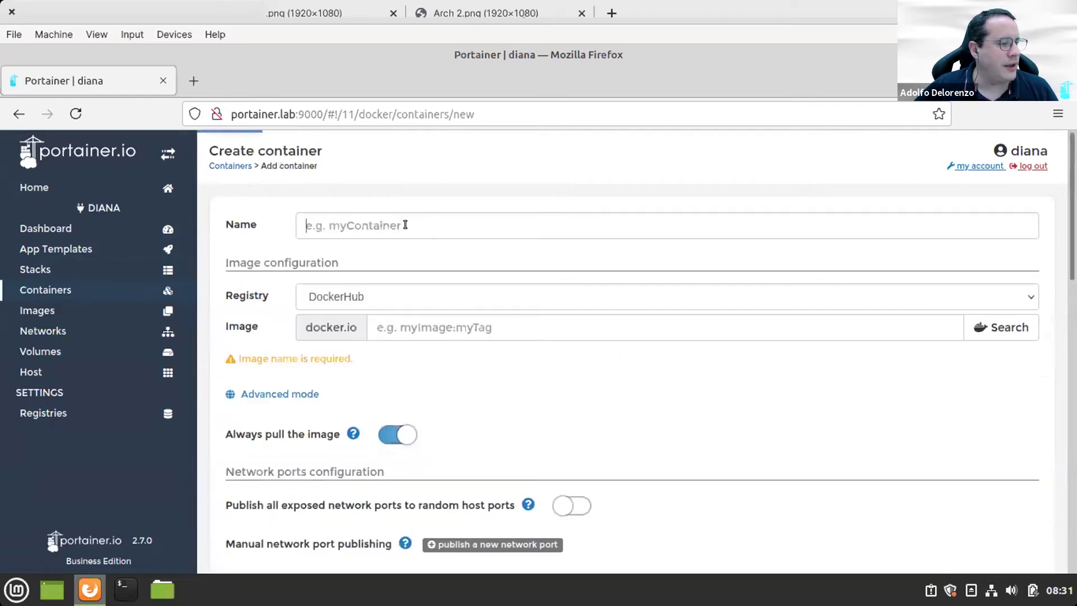
Step: Name the new container mysql and set its image to ubuntu/mysql
left_click(405, 225)
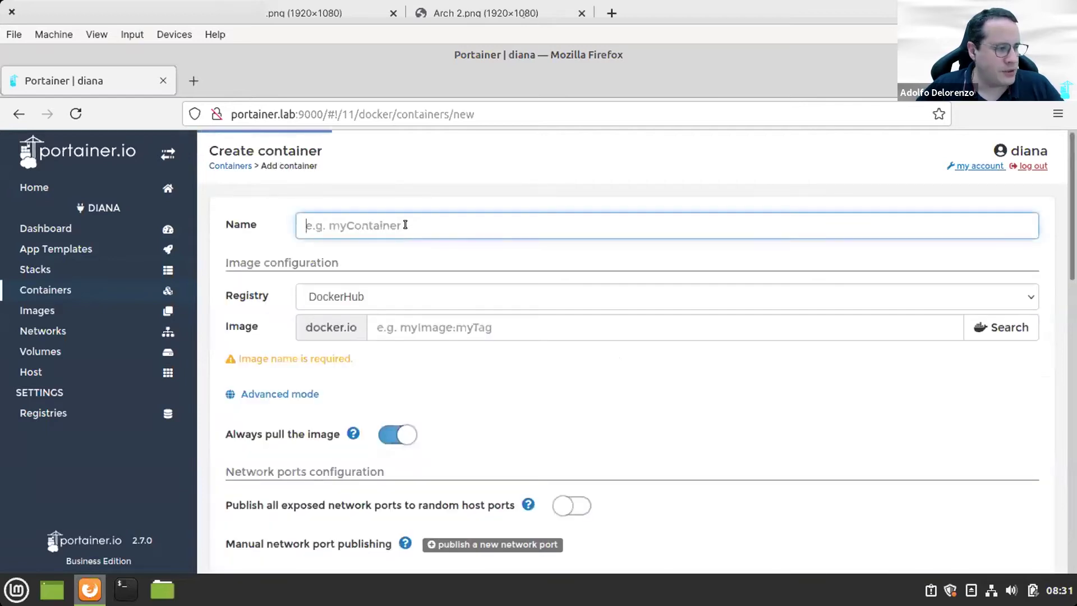
type("mysql")
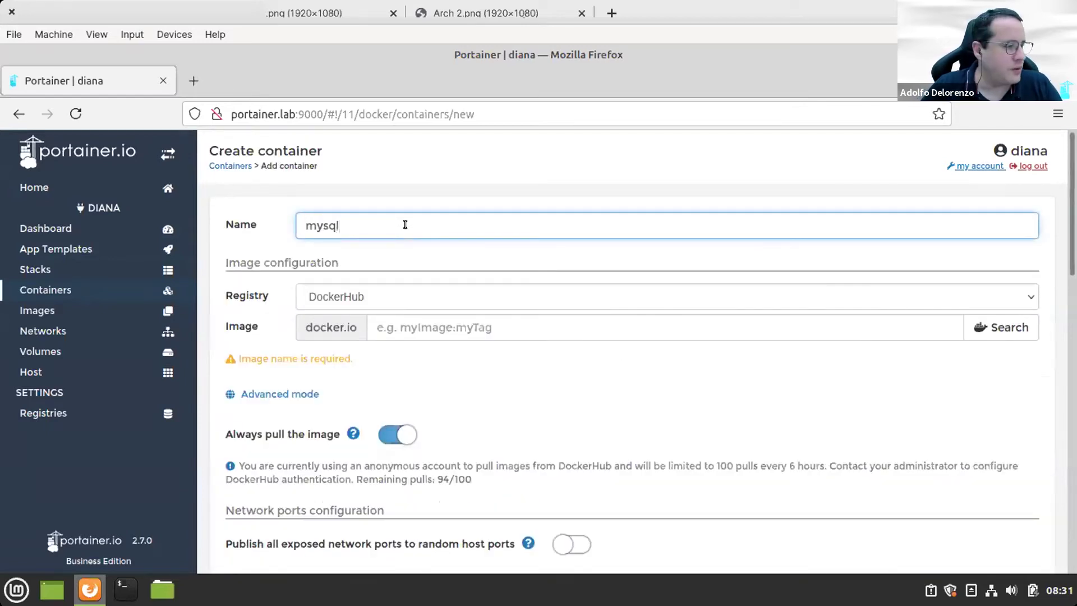
key("Tab")
key("Tab")
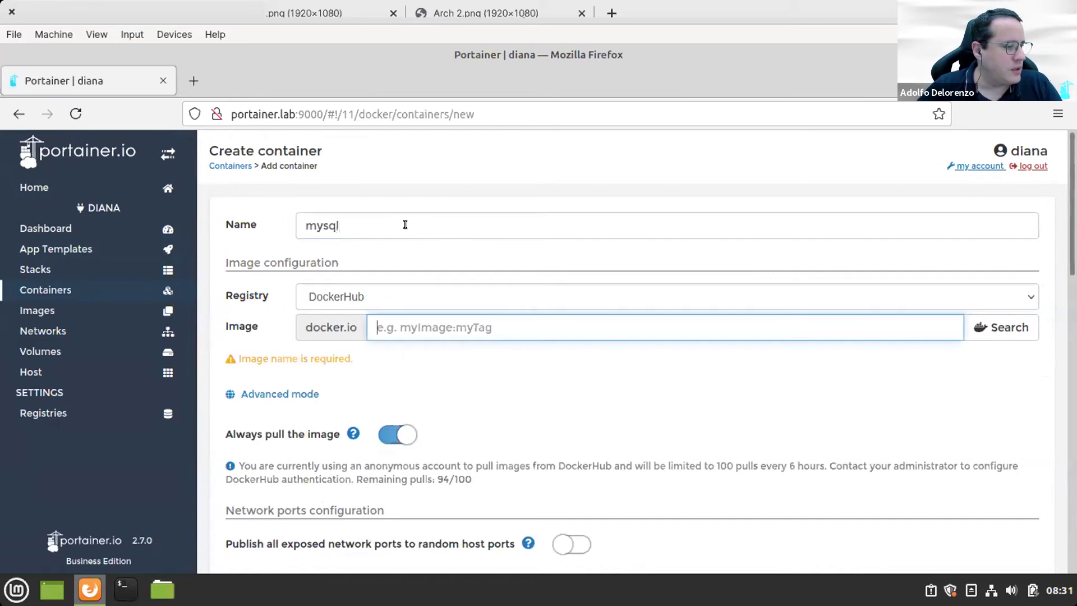
type("ub")
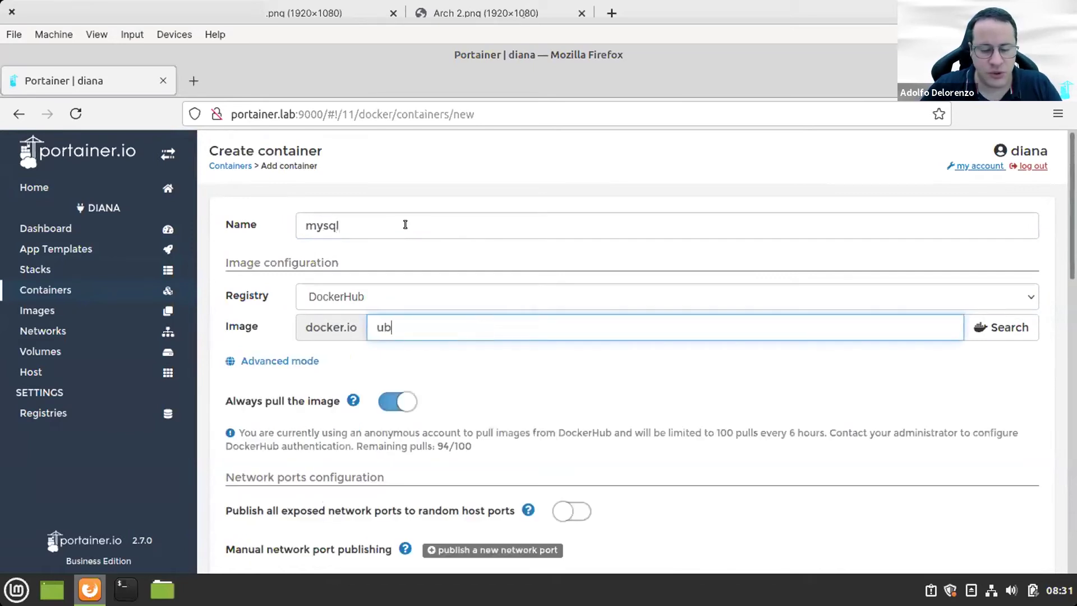
type("untu/mysql")
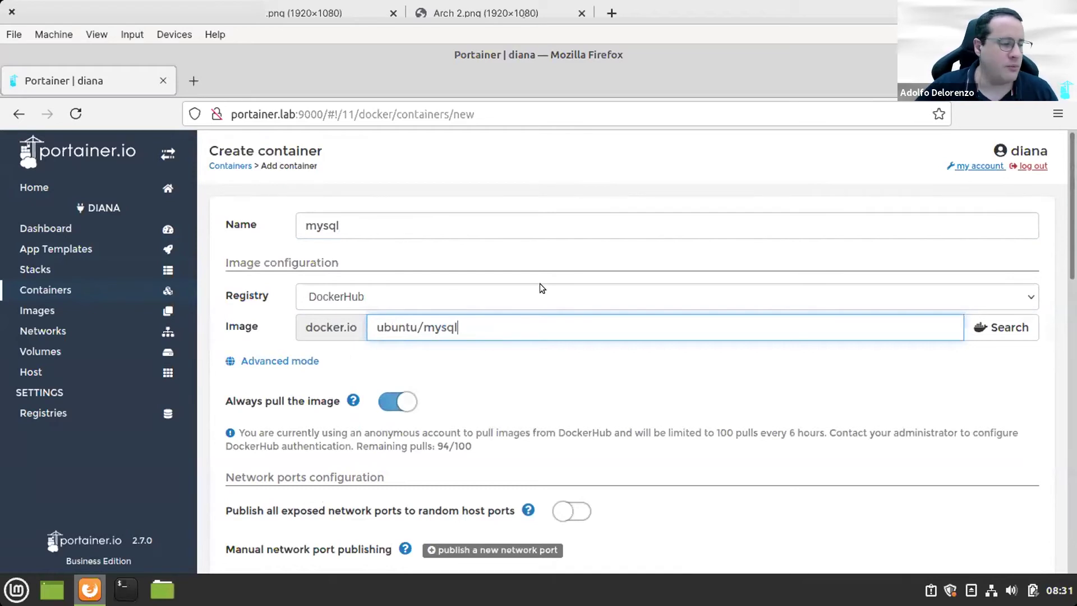
scroll(575, 376, "down", 2)
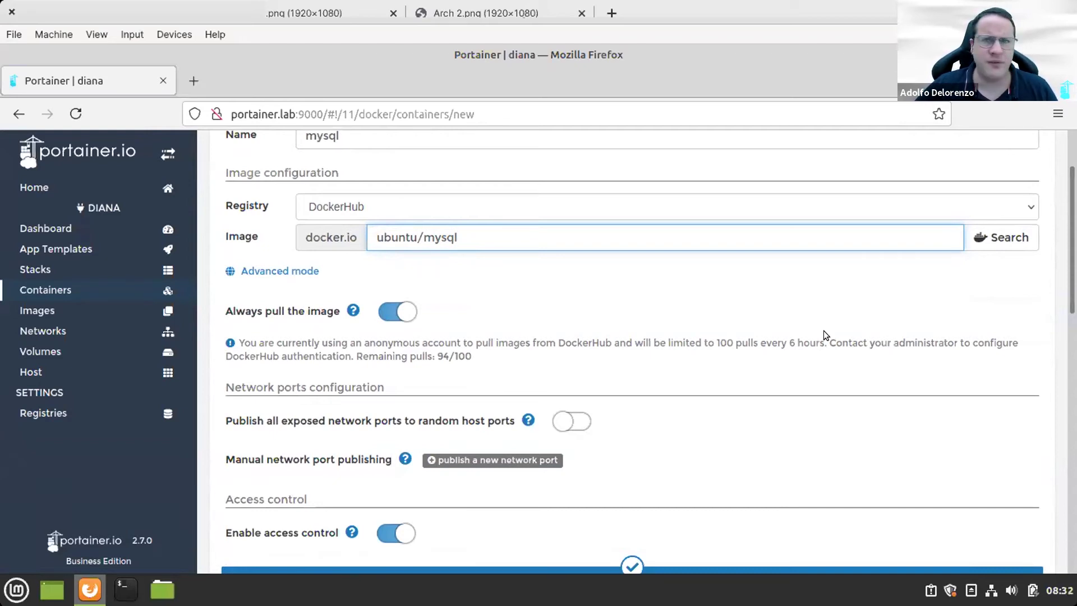
scroll(824, 335, "down", 1)
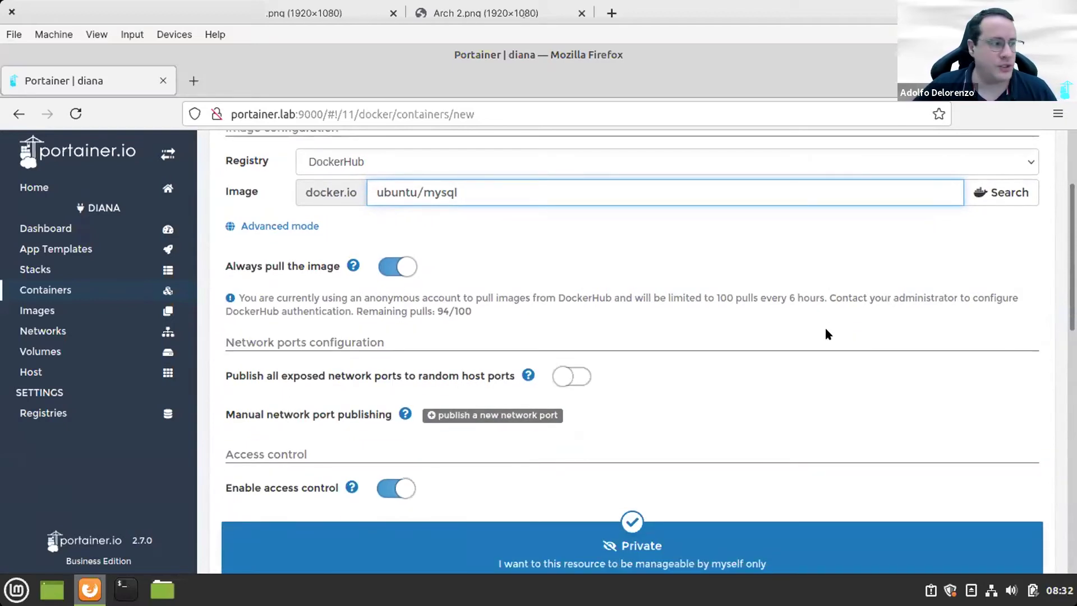
Step: Publish host port 3306 to container port 3306
left_click(524, 416)
left_click(410, 437)
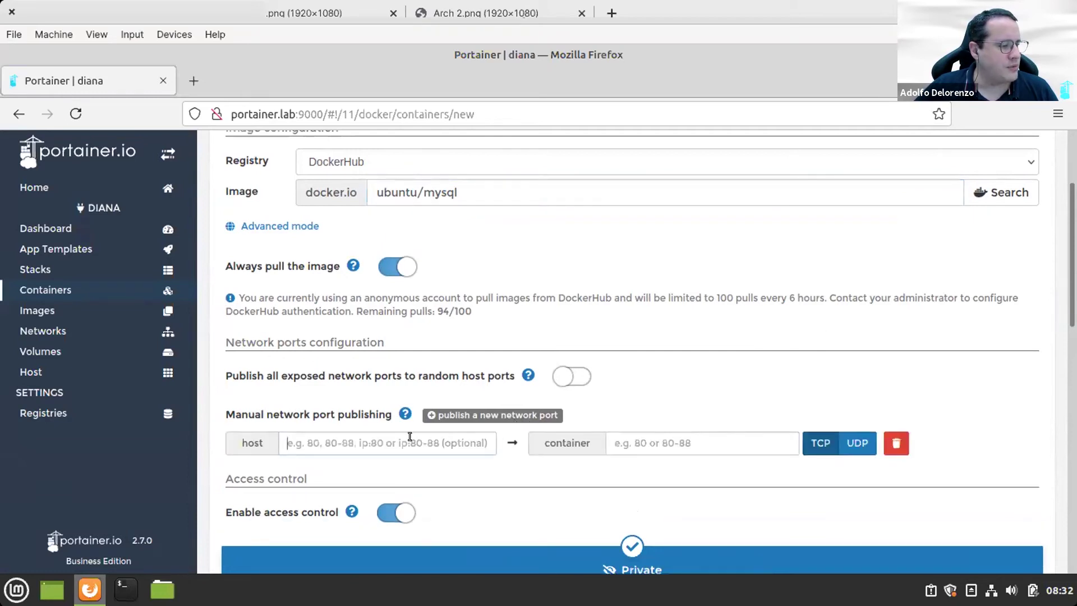
type("3306")
key("Tab")
type("3306")
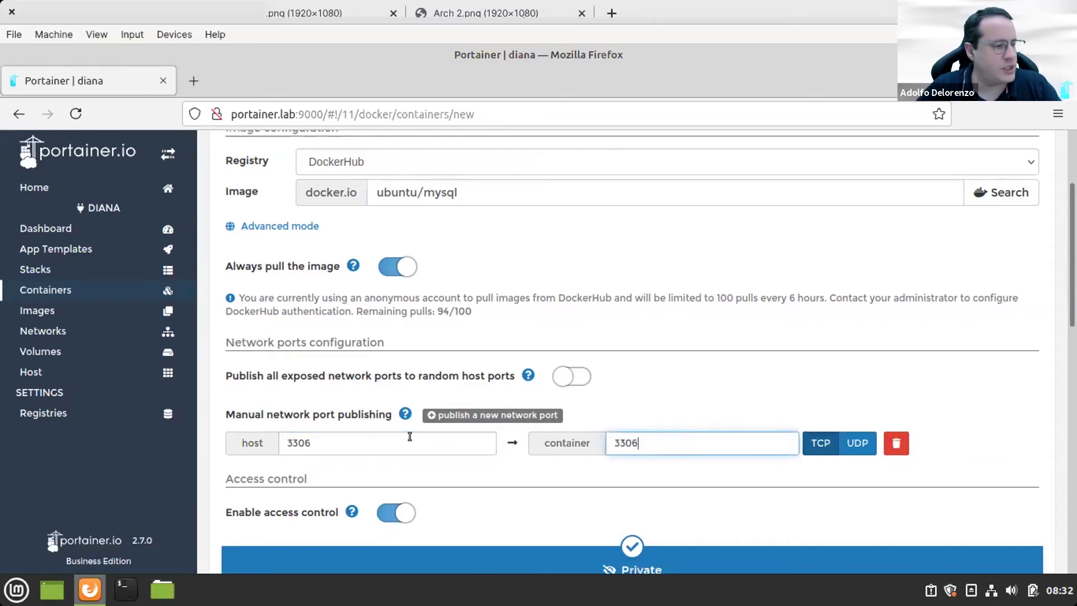
scroll(410, 436, "down", 8)
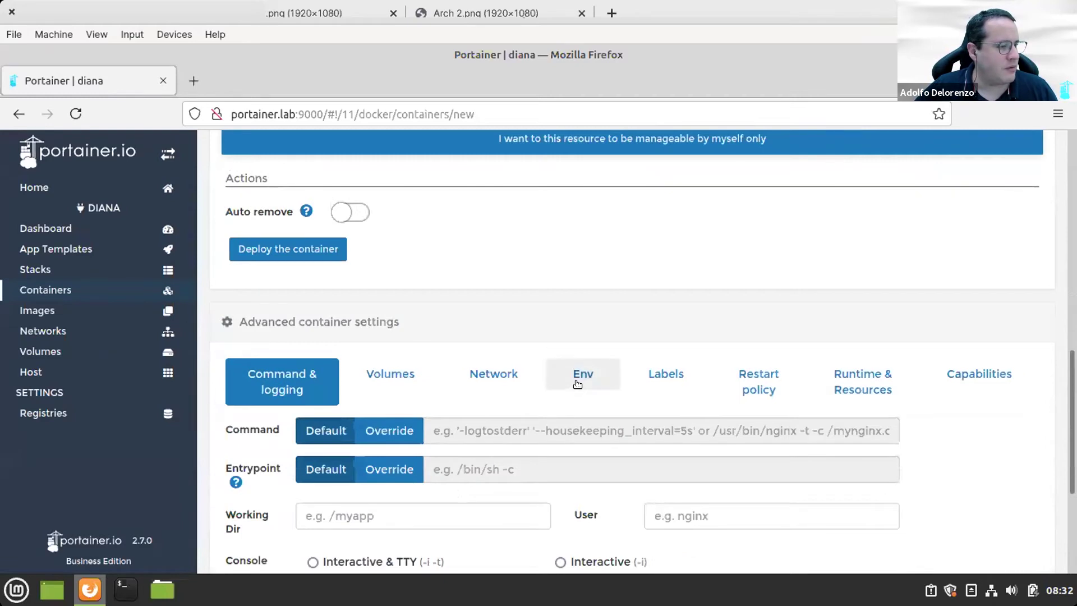
Step: Add a MYSQL_ROOT_PASSWORD environment variable holding the database root password
left_click(578, 375)
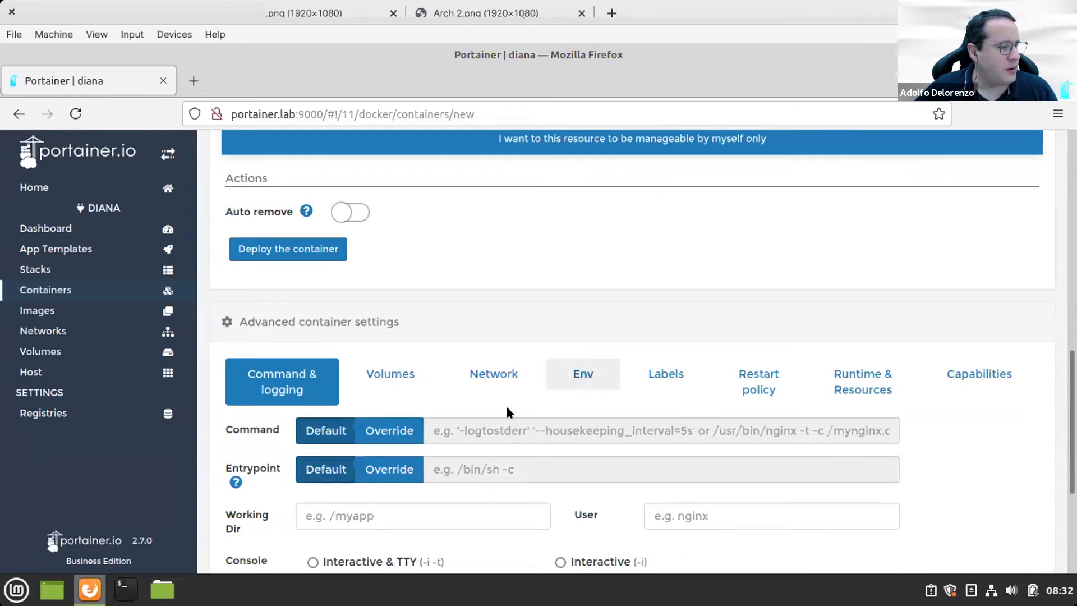
left_click(342, 518)
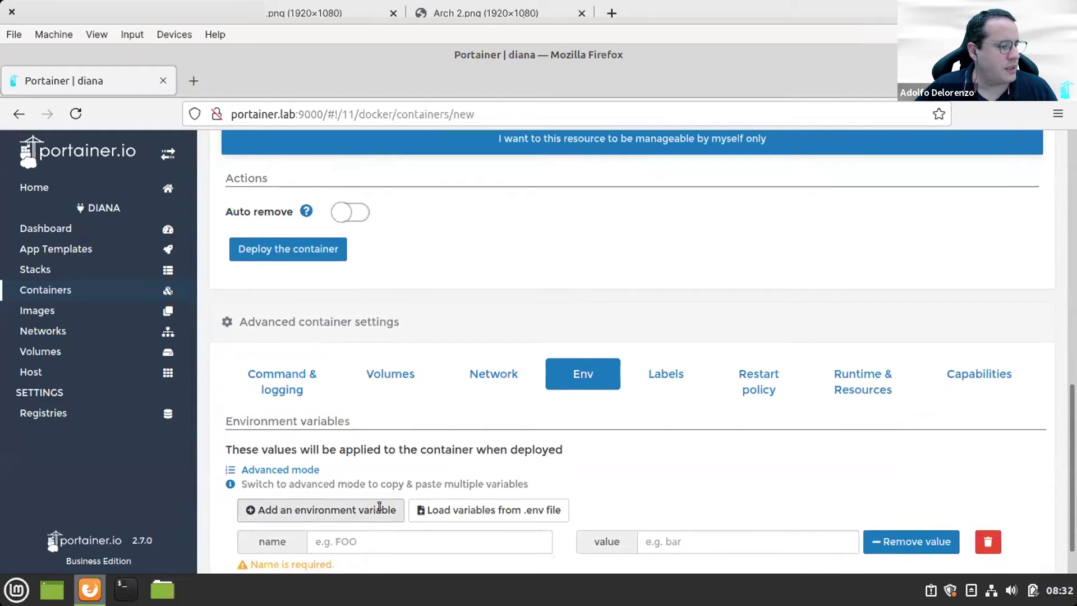
scroll(370, 505, "down", 1)
left_click(397, 493)
type("M")
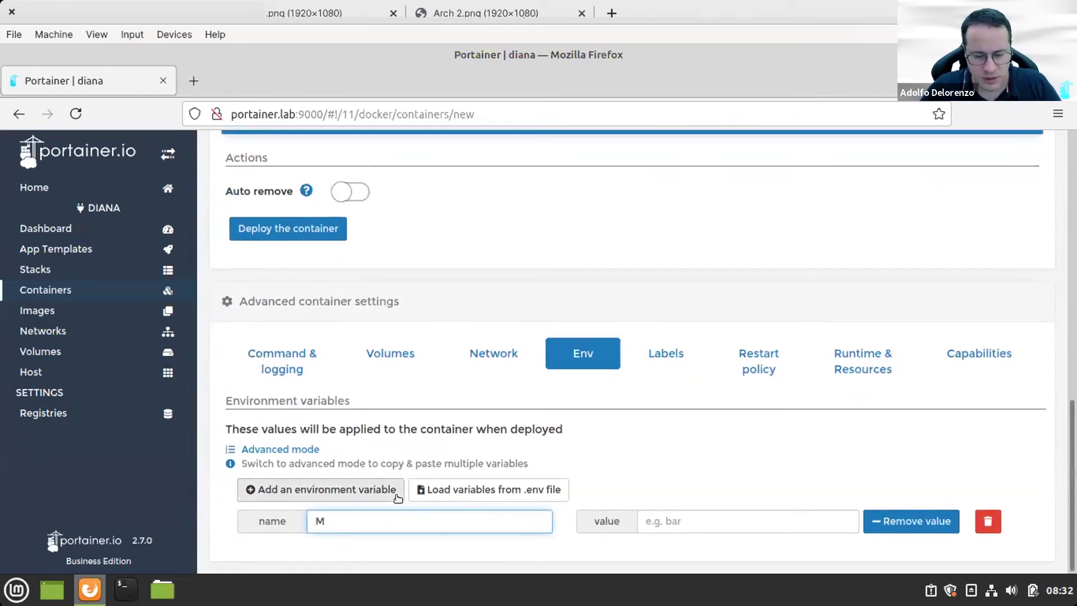
type("YSQL_ROOT")
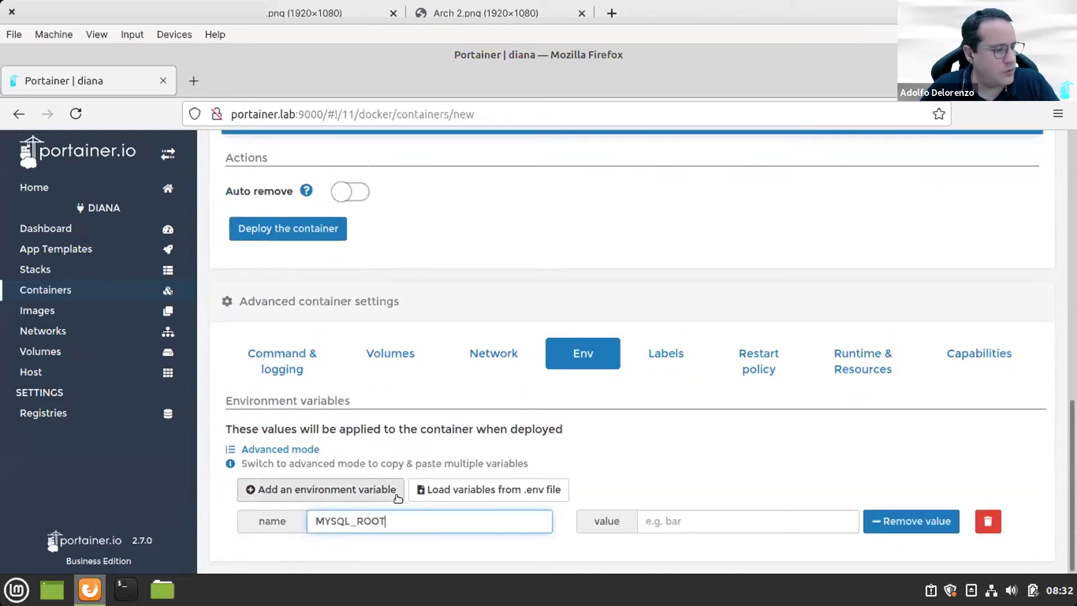
type("_PASSWORD")
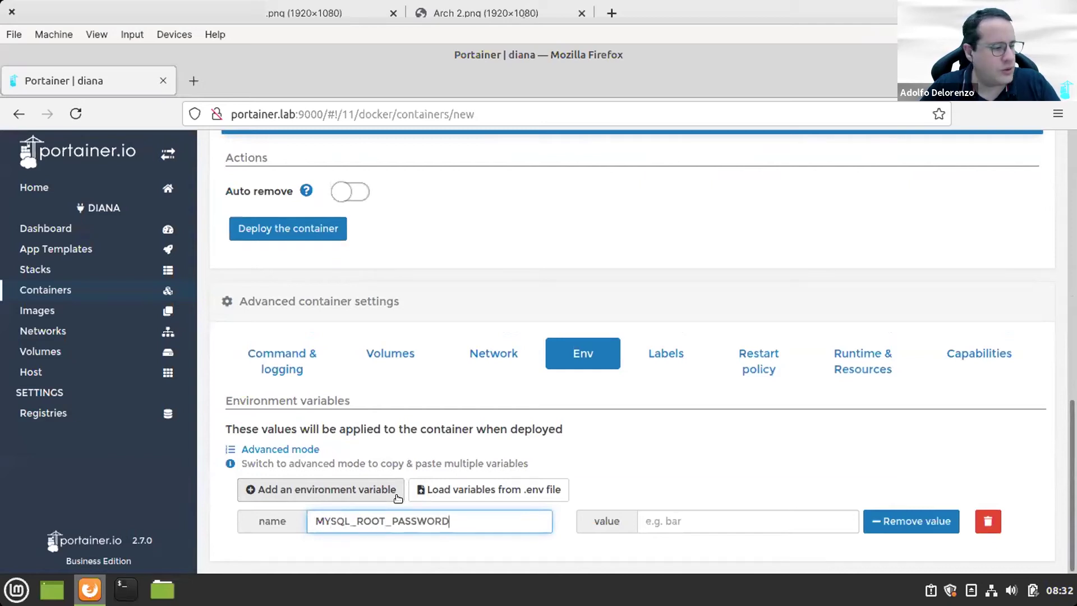
key("Tab")
type("db1234")
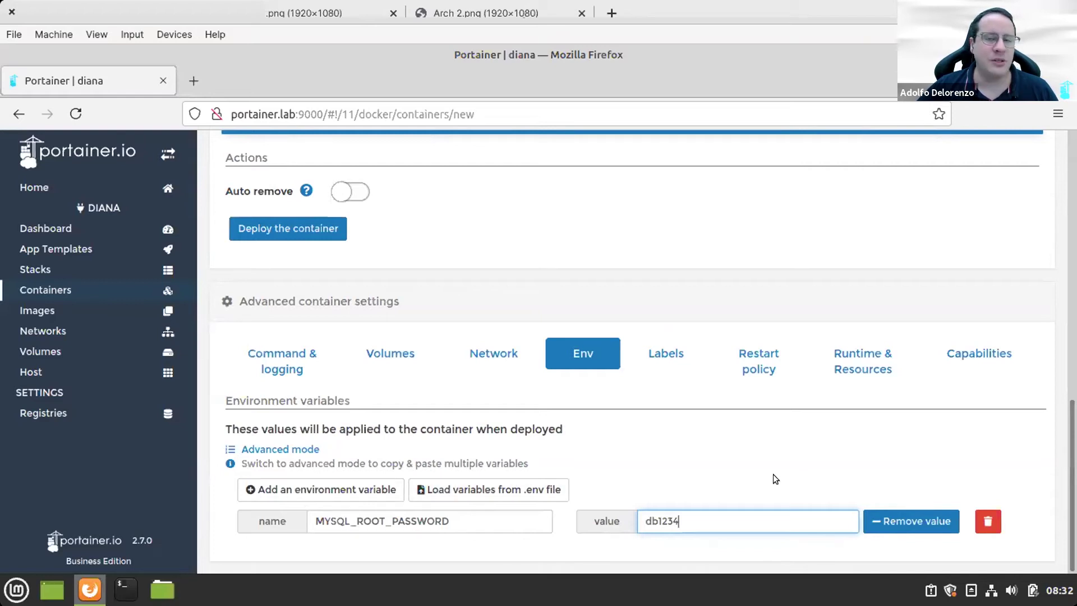
Step: Deploy the mysql container and return to the top of the form
scroll(538, 248, "up", 4)
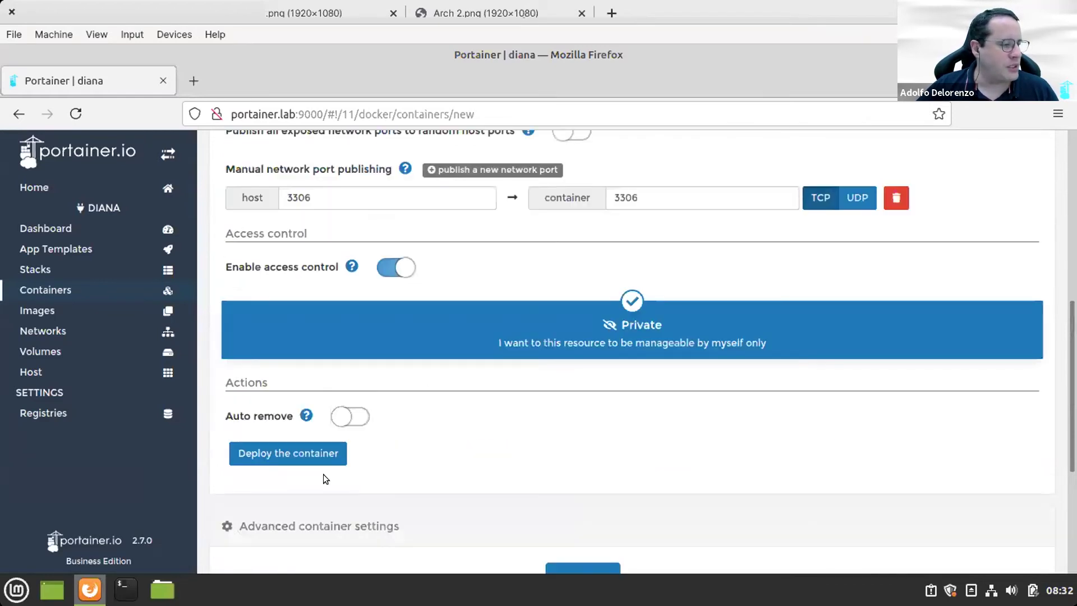
scroll(515, 426, "up", 5)
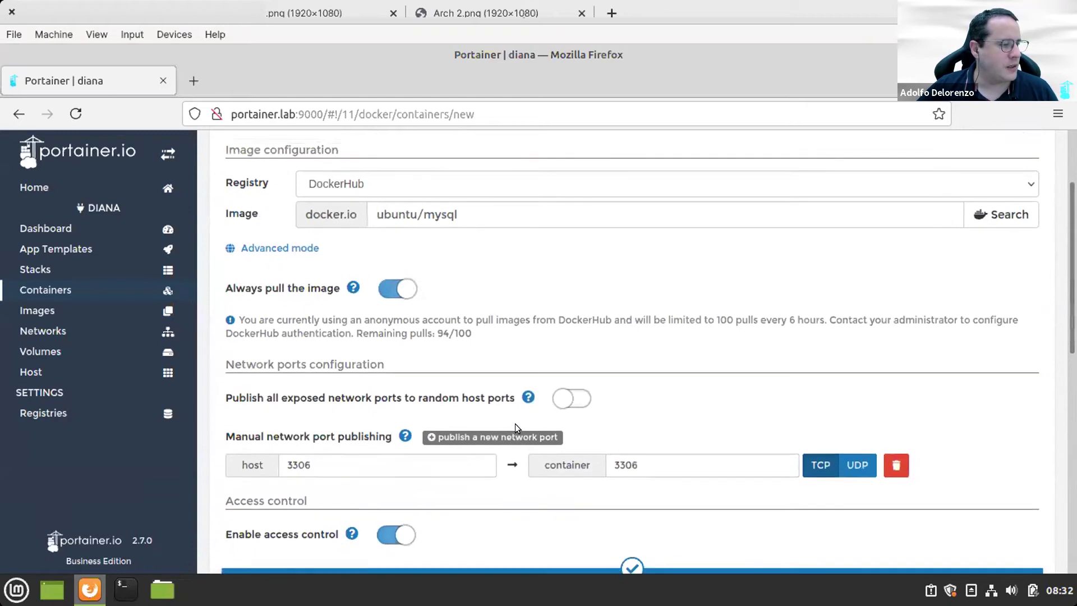
scroll(516, 426, "down", 5)
left_click(275, 452)
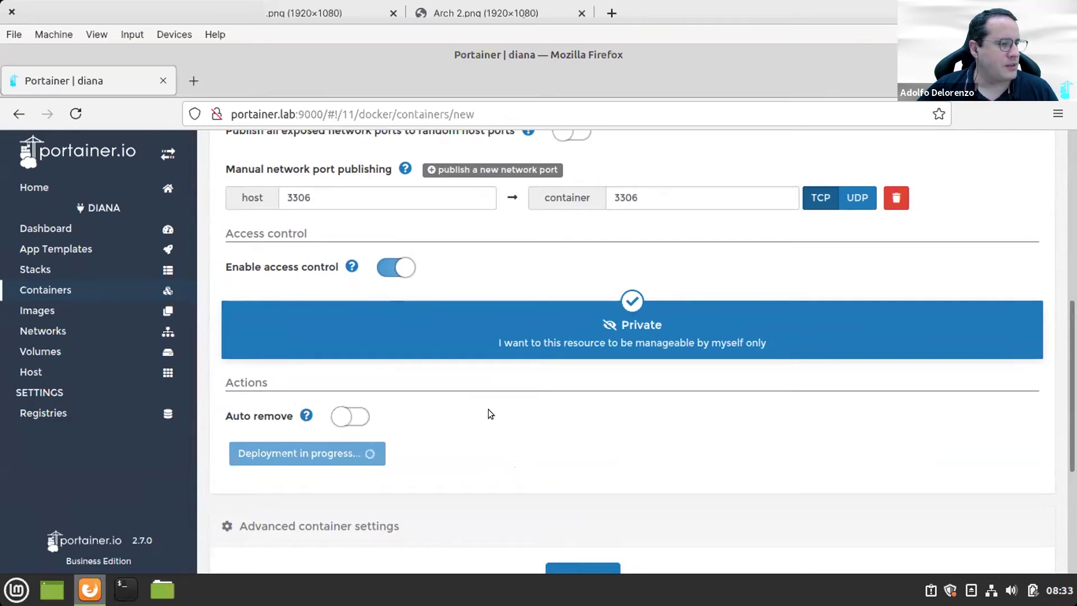
scroll(488, 409, "up", 4)
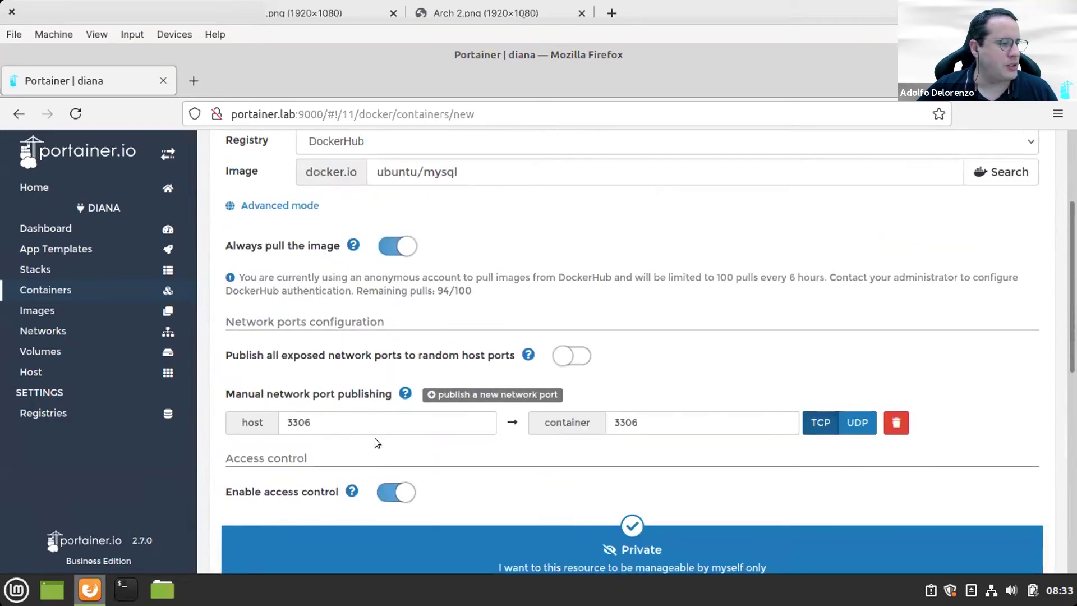
scroll(375, 439, "up", 3)
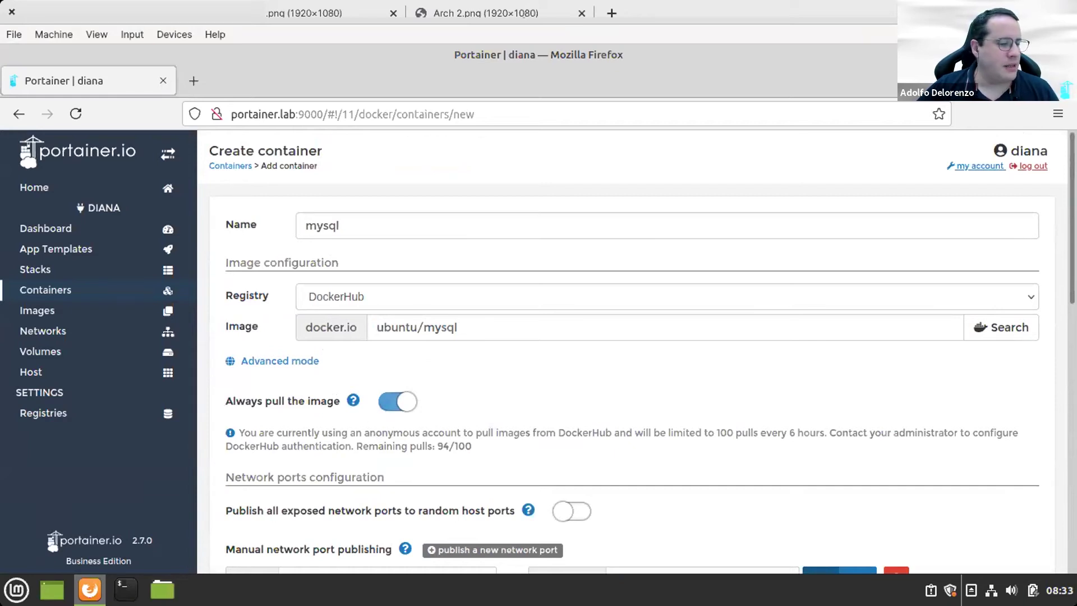
mouse_move(1060, 591)
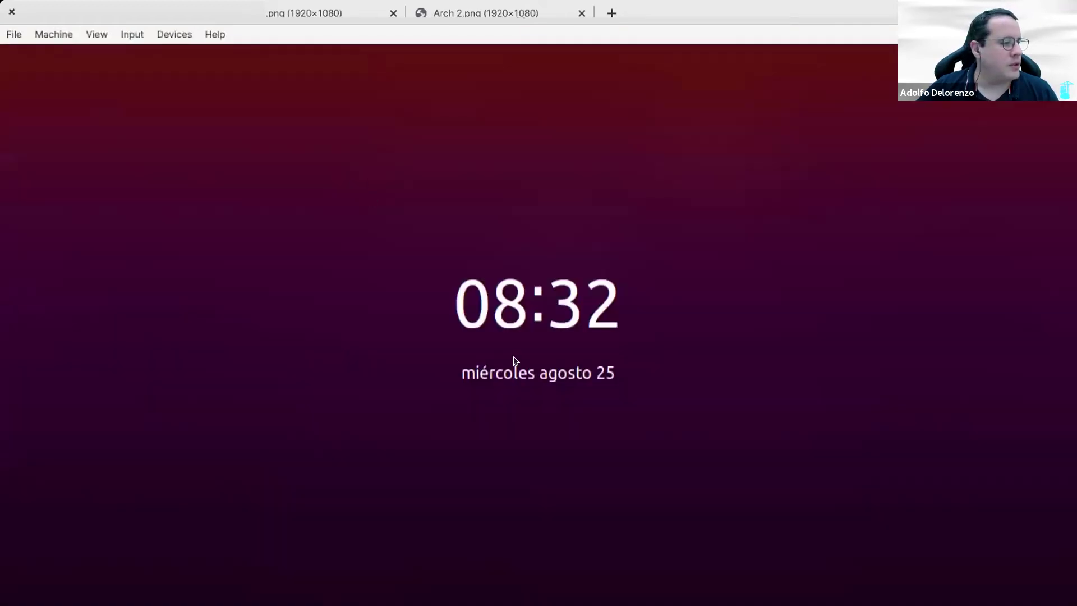
Step: Unlock the VM and sign in to Portainer as the other user without saving the login
left_click(522, 348)
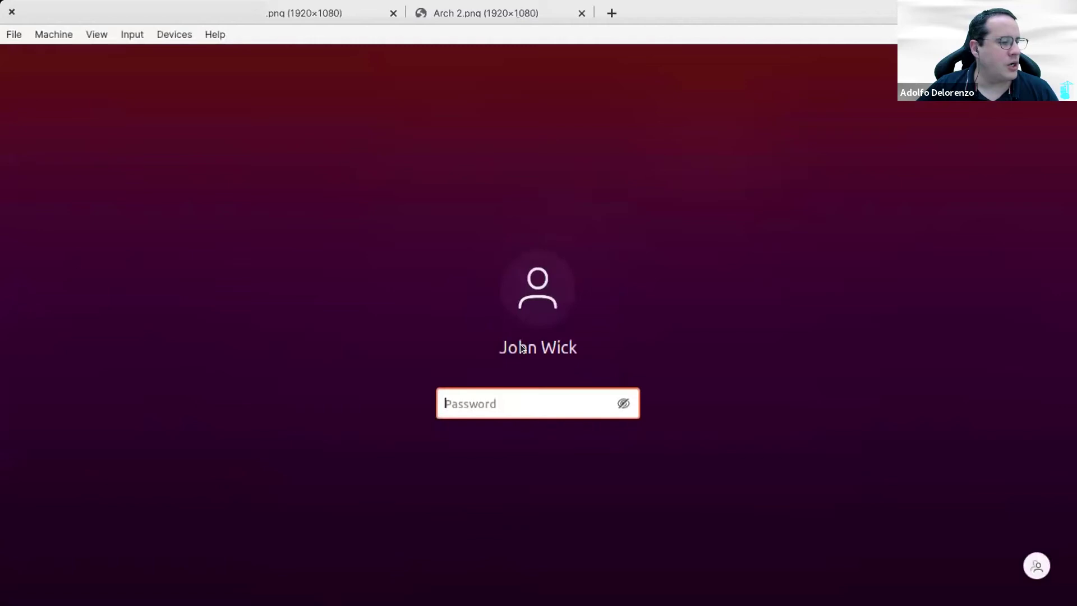
type("*********")
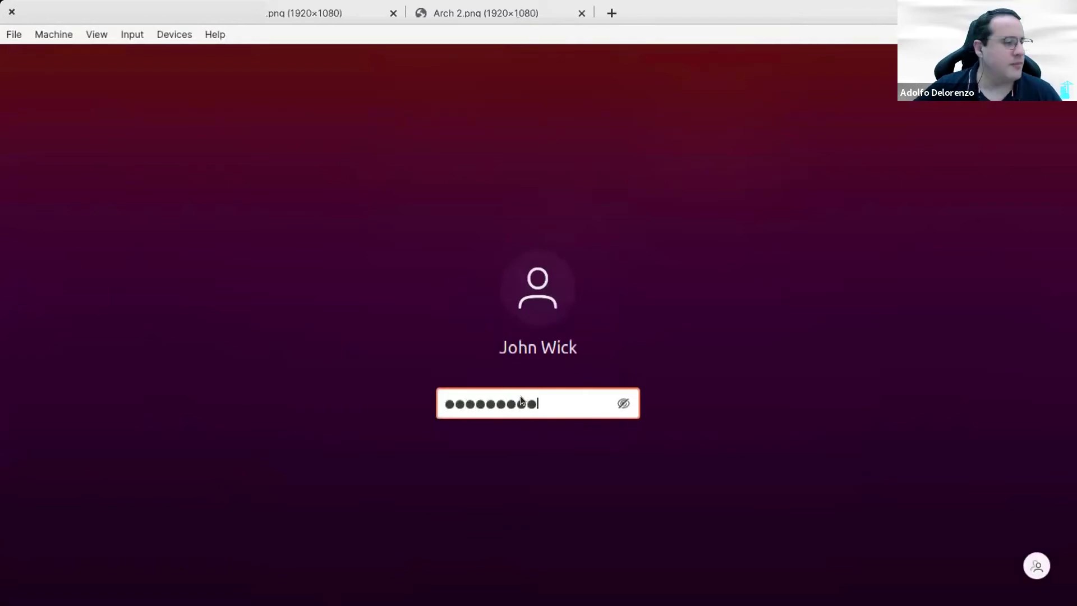
key("Return")
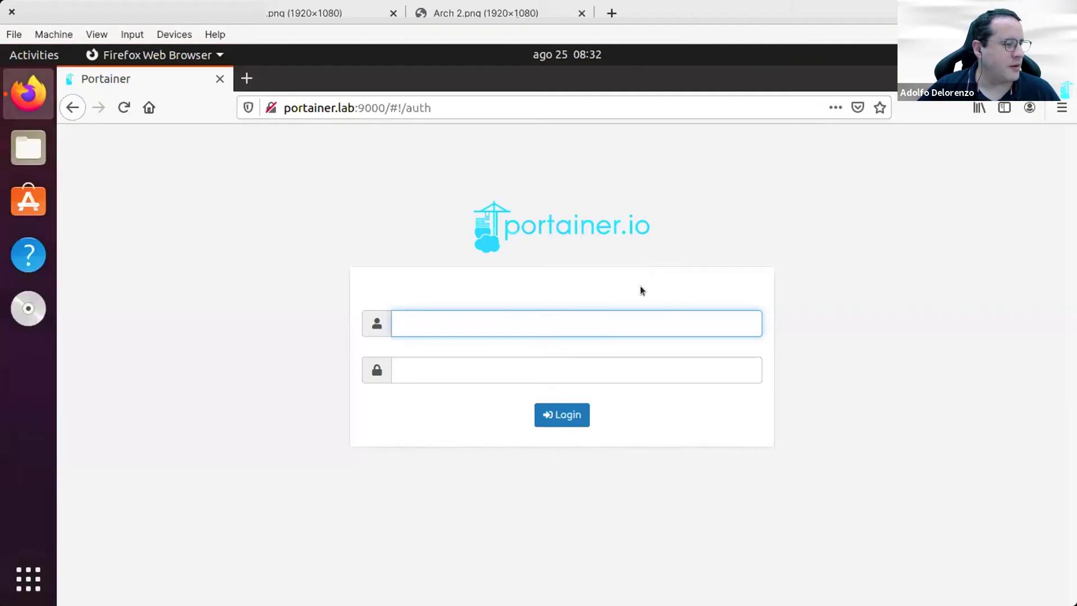
left_click(625, 323)
type("john")
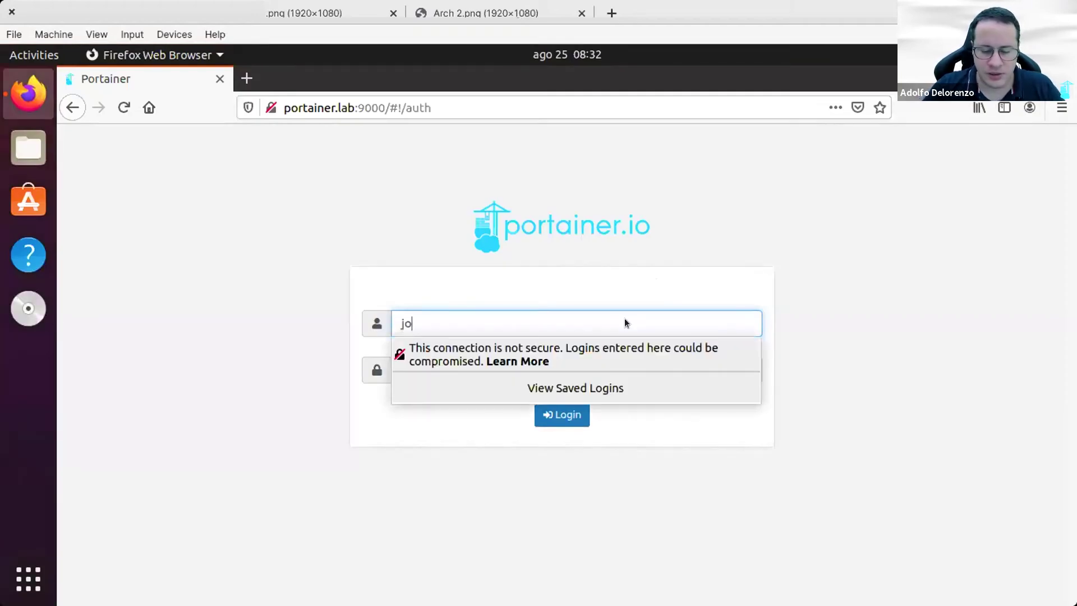
key("Tab")
type("•••••••••")
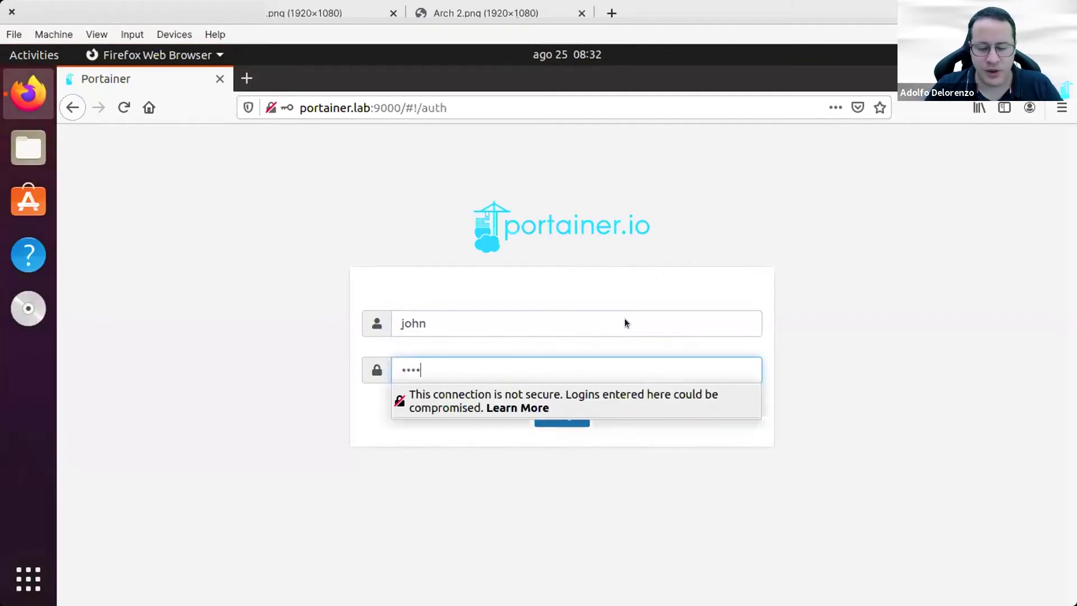
key("Return")
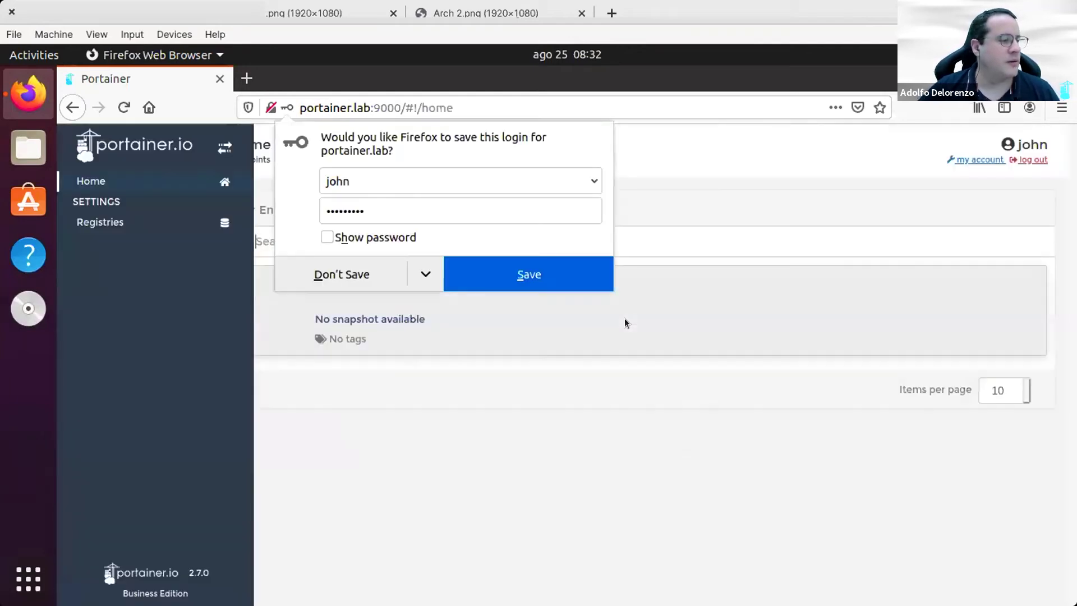
left_click(624, 319)
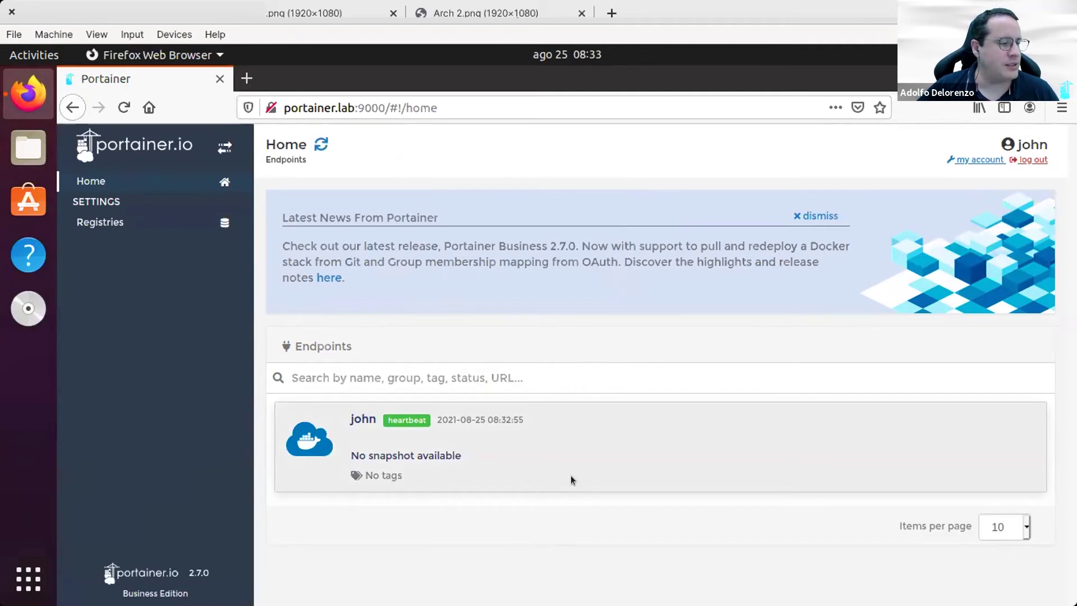
Step: Open that user's endpoint, go to its containers and start a new container form
left_click(571, 477)
scroll(564, 388, "down", 1)
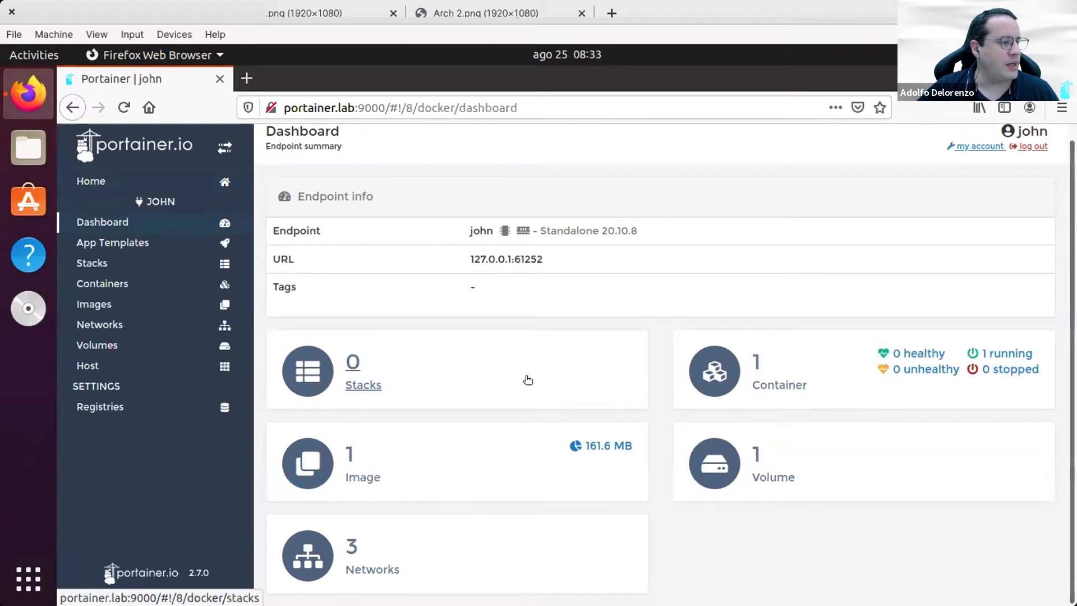
left_click(164, 277)
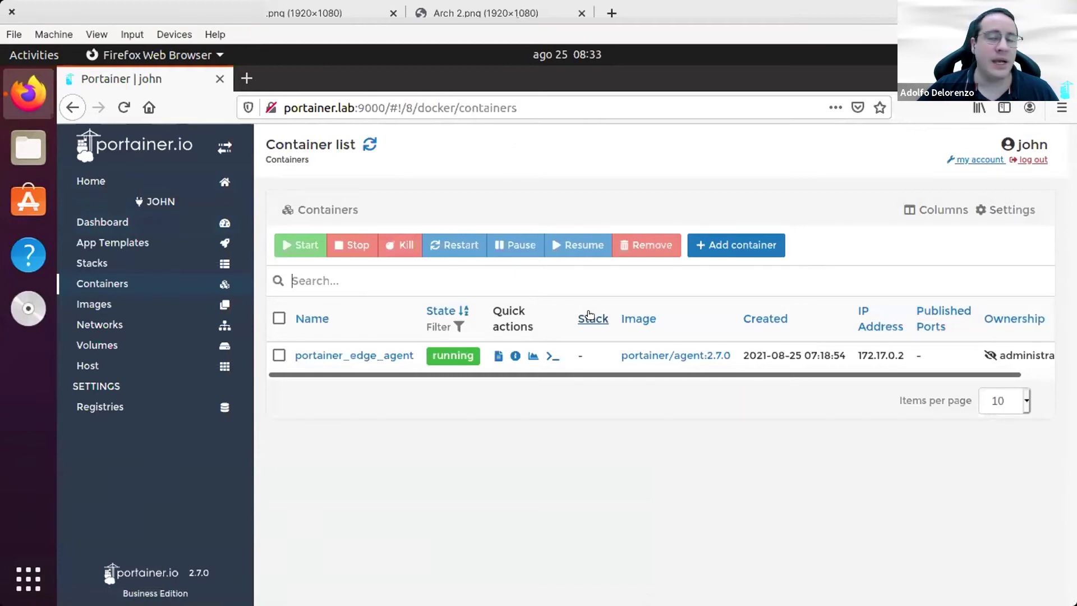
left_click(764, 246)
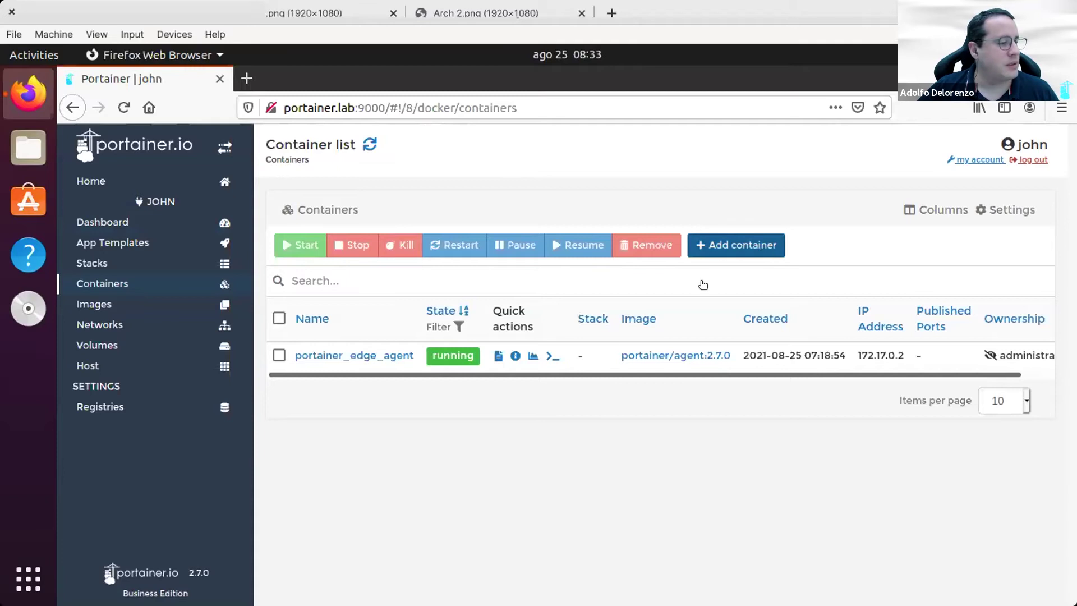
left_click(566, 212)
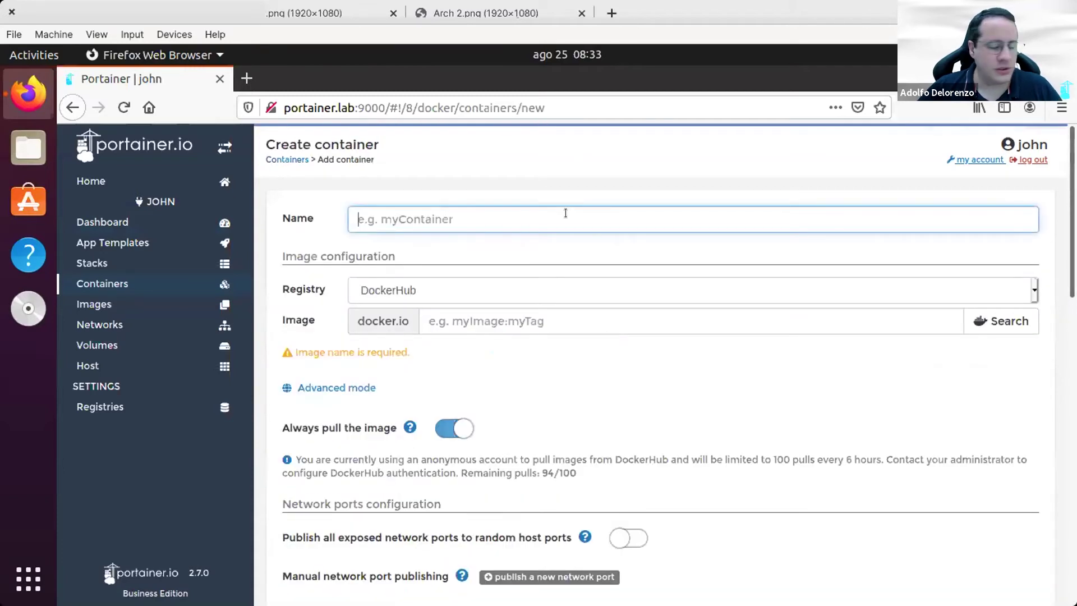
Step: Name the container phpmyadmin and set its image to phpmyadmin/phpmyadmin
type("phpmyadmin")
key("Tab")
key("shift+Tab")
key("ctrl+c")
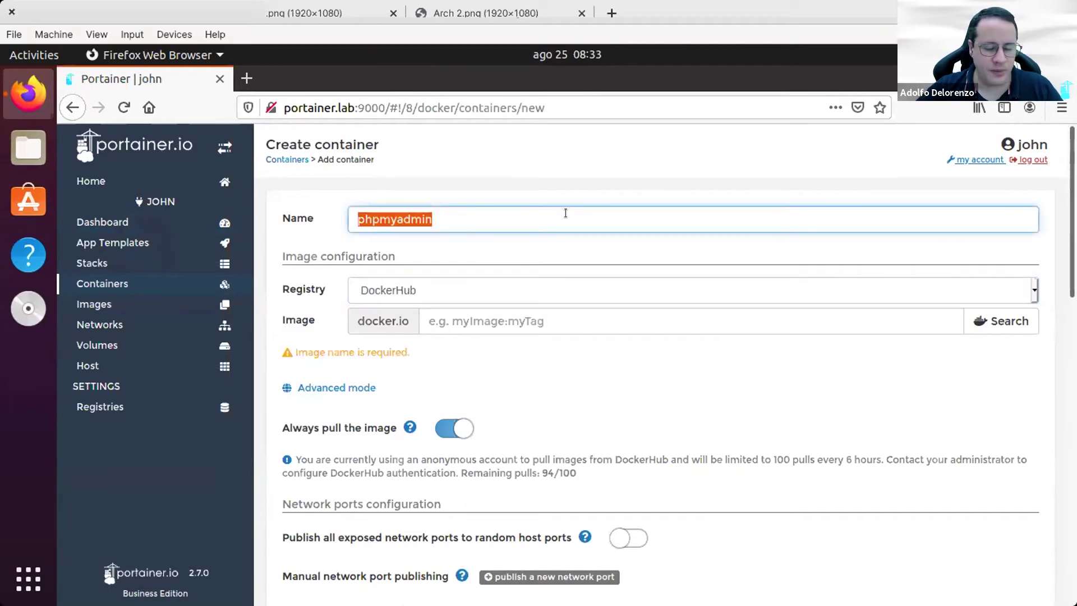
left_click(589, 316)
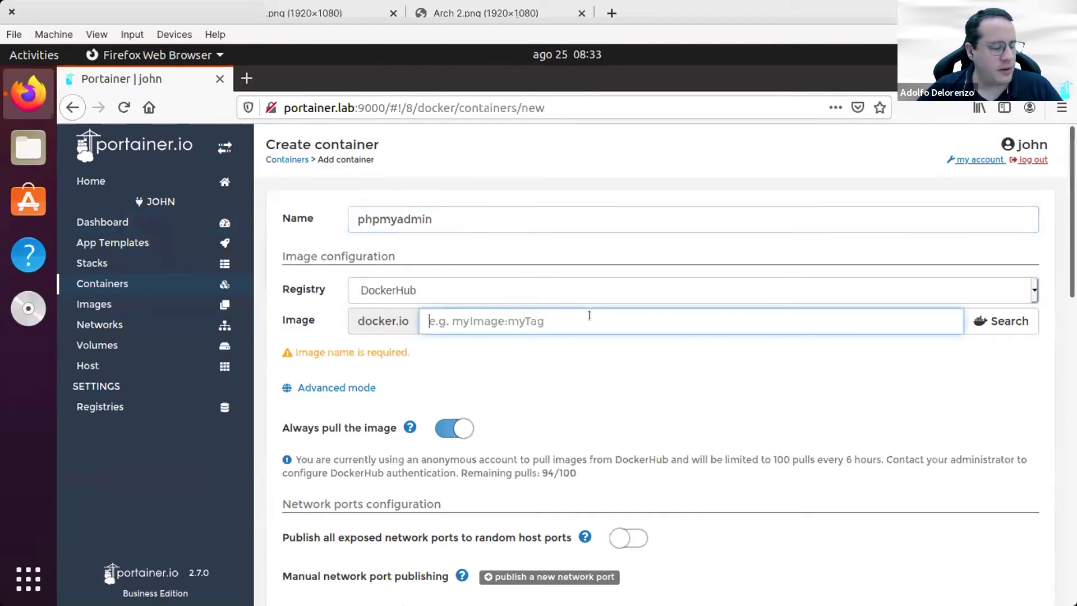
key("ctrl+v")
type("/")
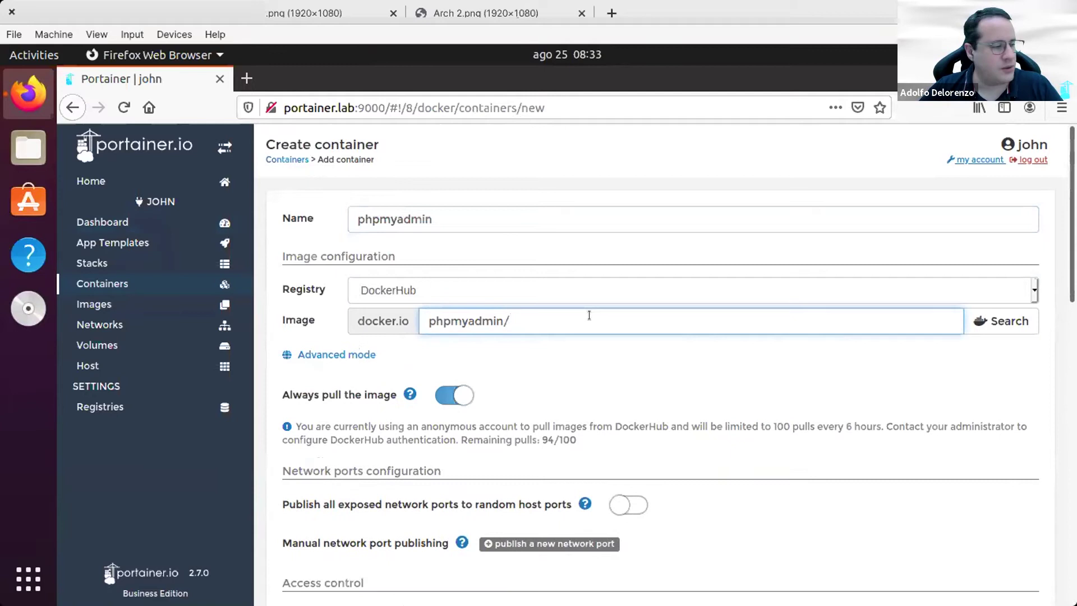
key("ctrl+v")
Step: Publish host port 8080 to container port 80 and deploy the container
scroll(559, 391, "down", 3)
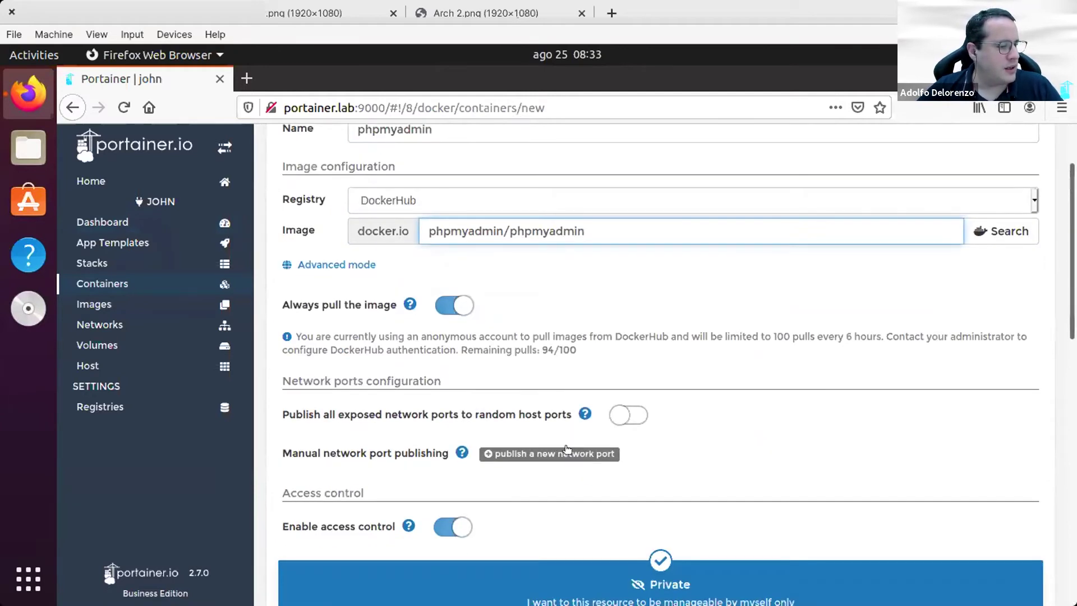
left_click(567, 454)
left_click(377, 478)
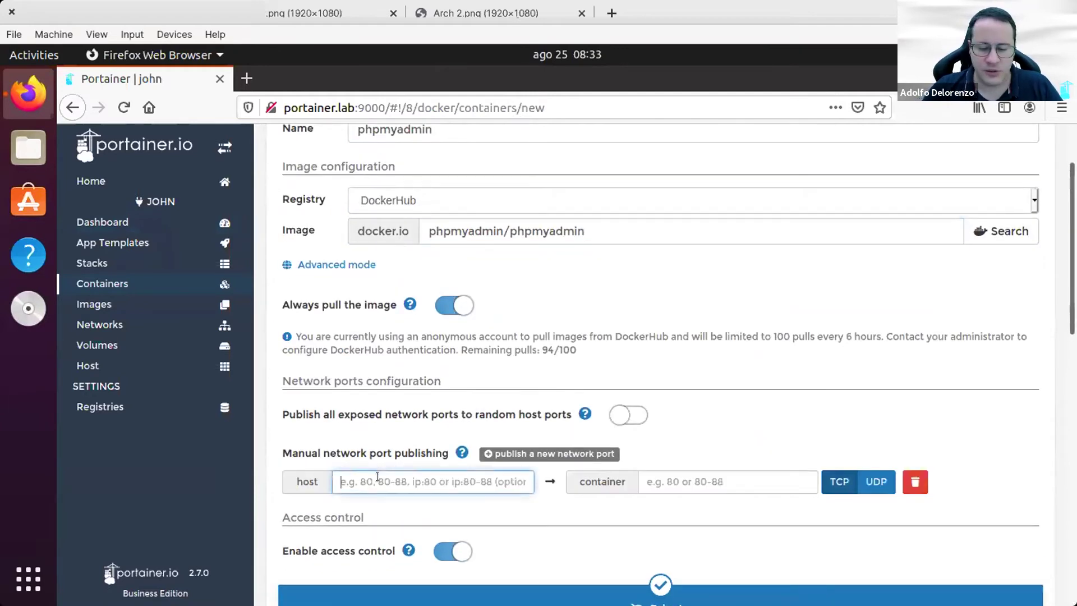
type("80")
key("Tab")
type("80")
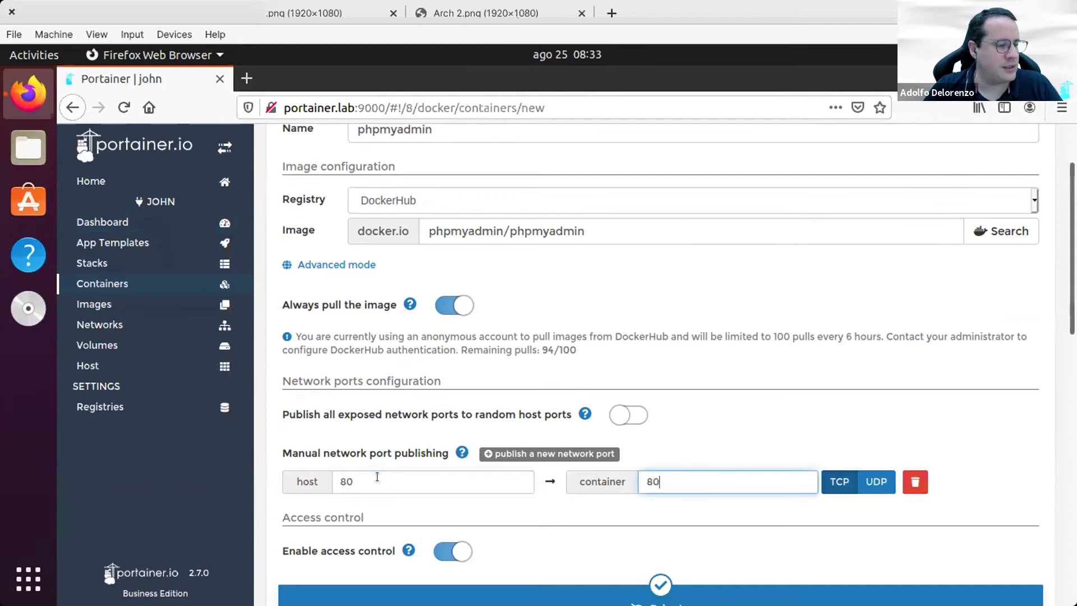
left_click(377, 477)
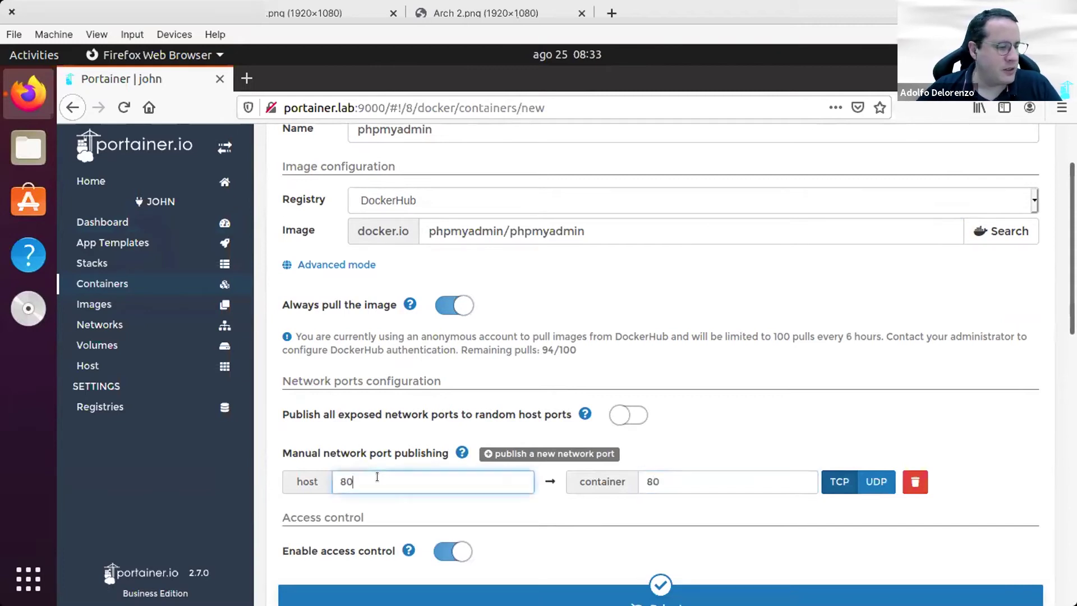
type("80")
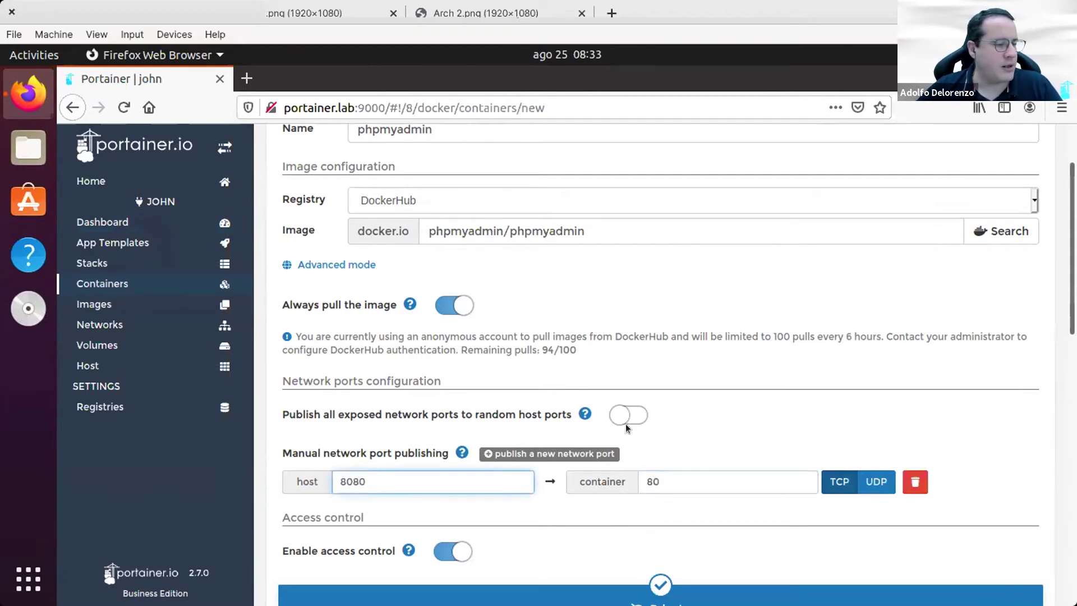
scroll(624, 512, "down", 5)
scroll(624, 512, "down", 5)
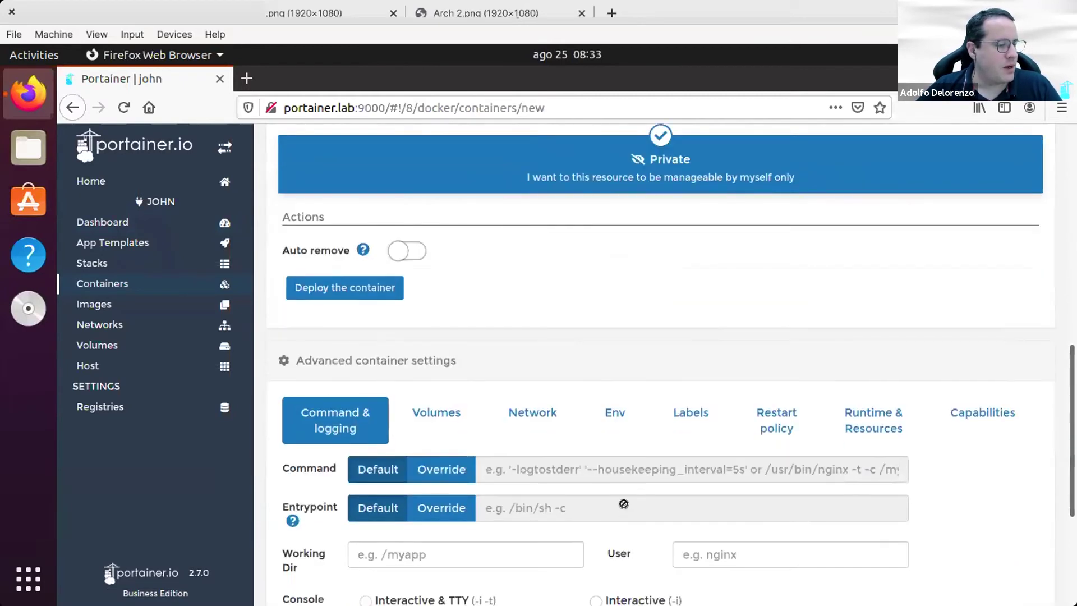
scroll(385, 328, "up", 4)
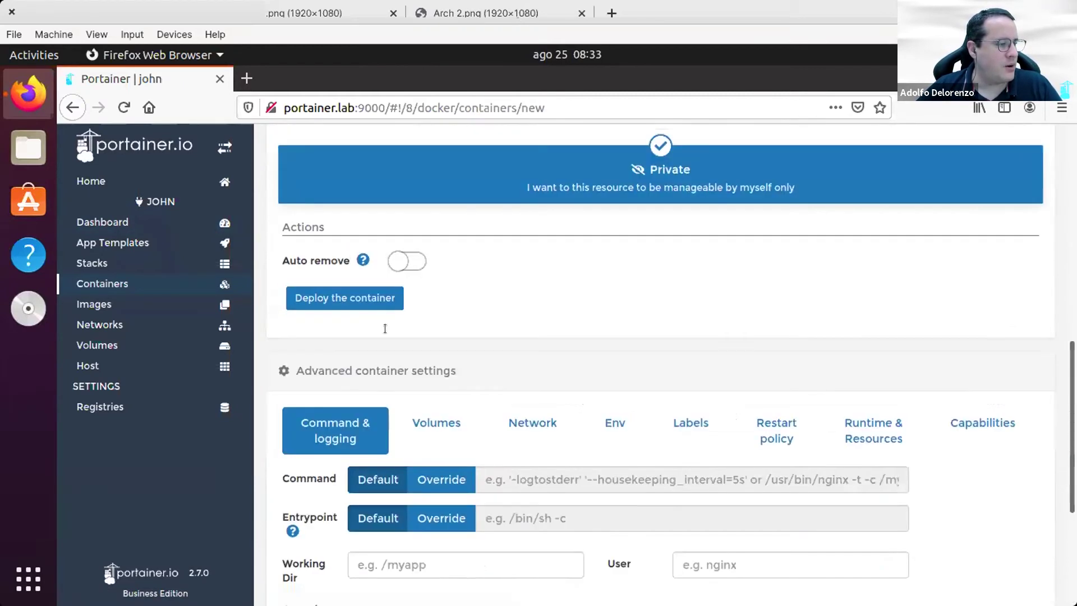
left_click(322, 299)
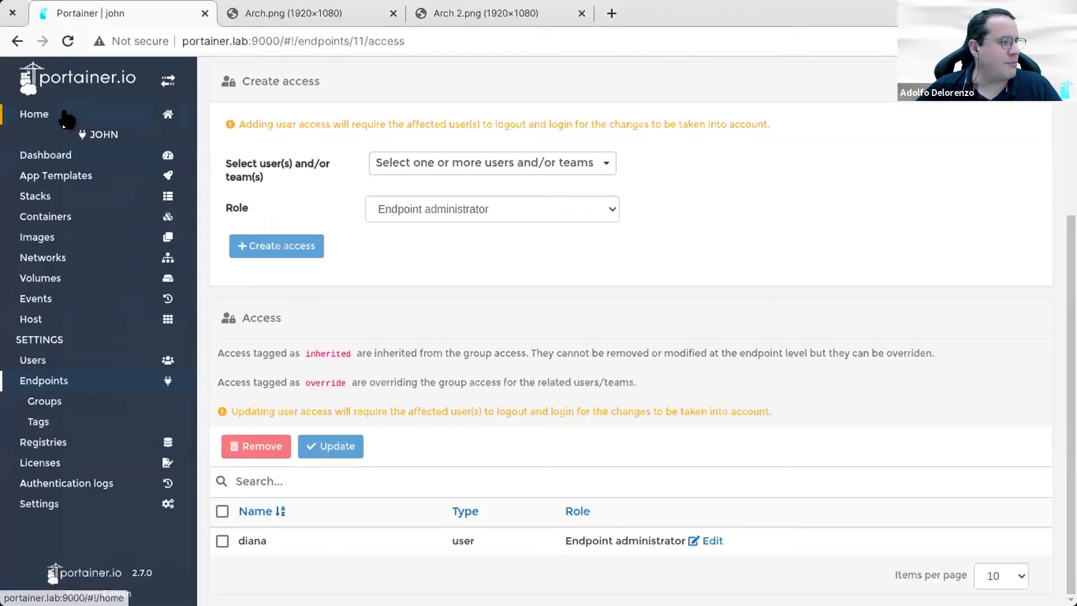
left_click(65, 116)
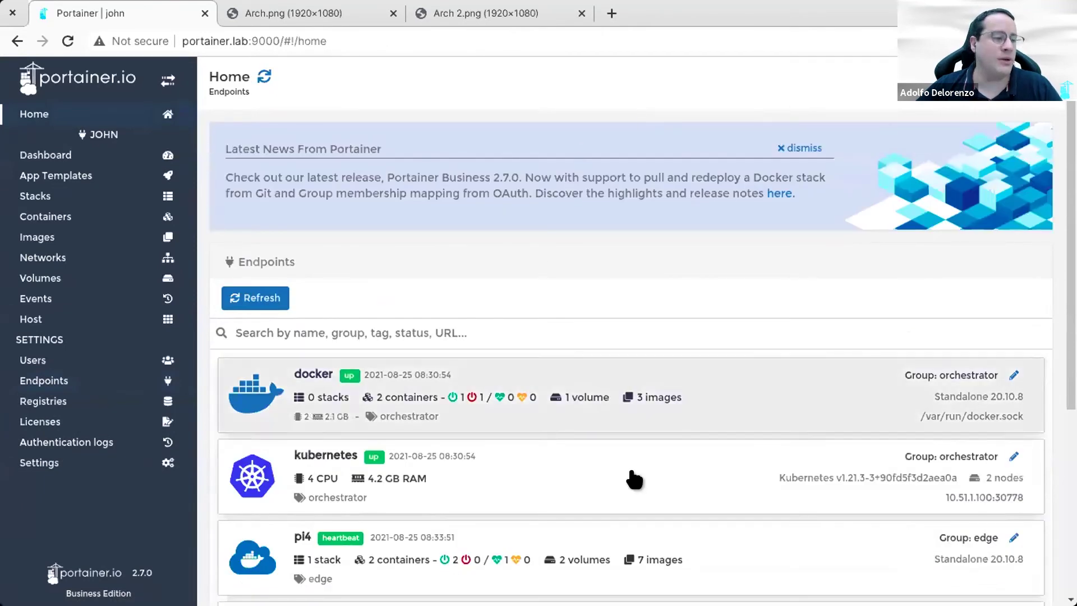
scroll(543, 320, "down", 3)
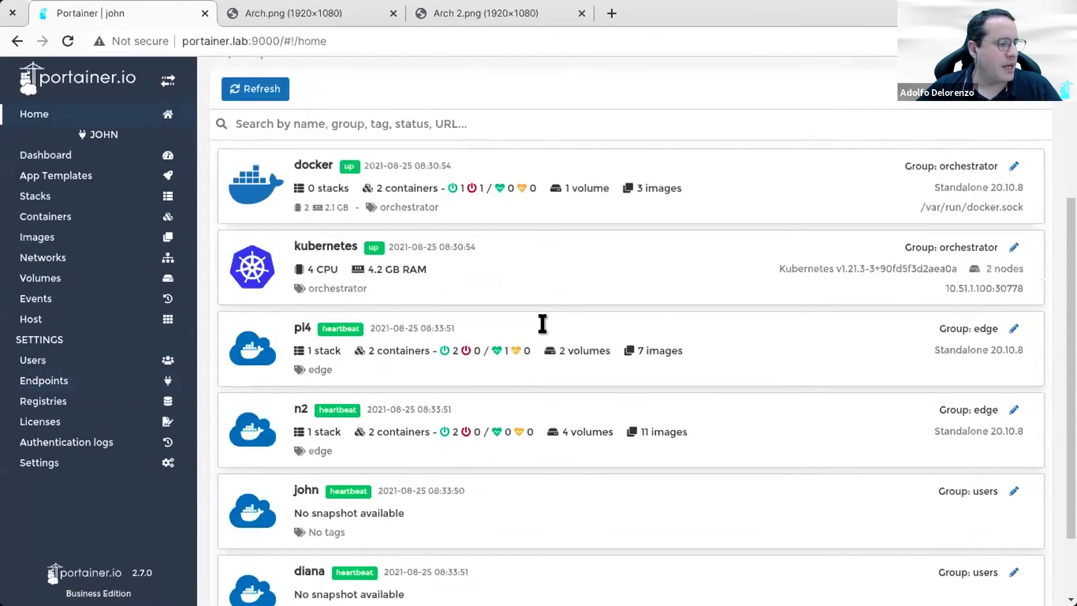
scroll(543, 323, "down", 2)
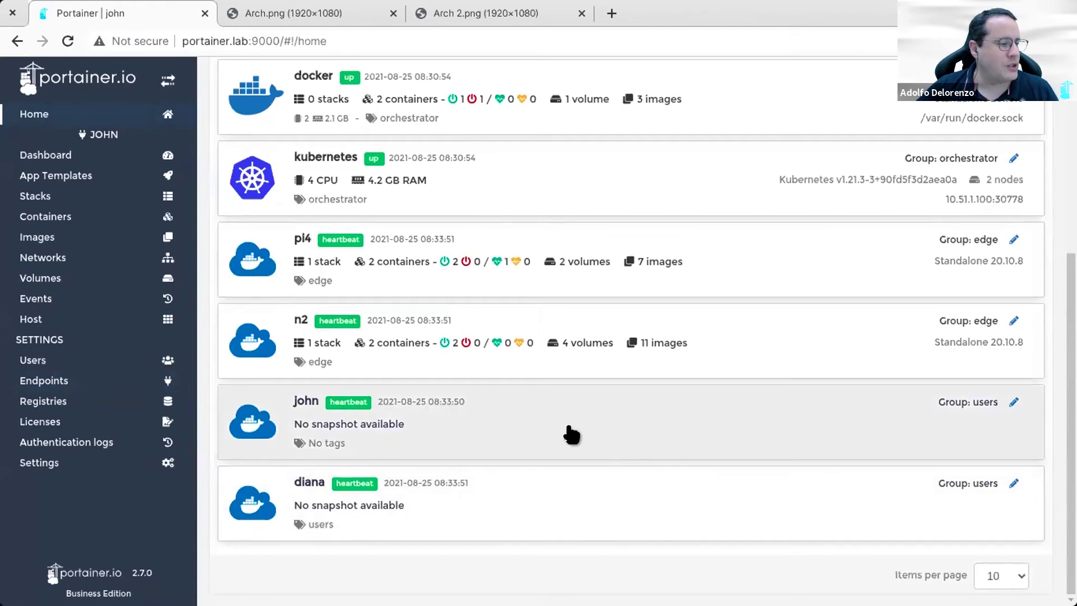
left_click(571, 434)
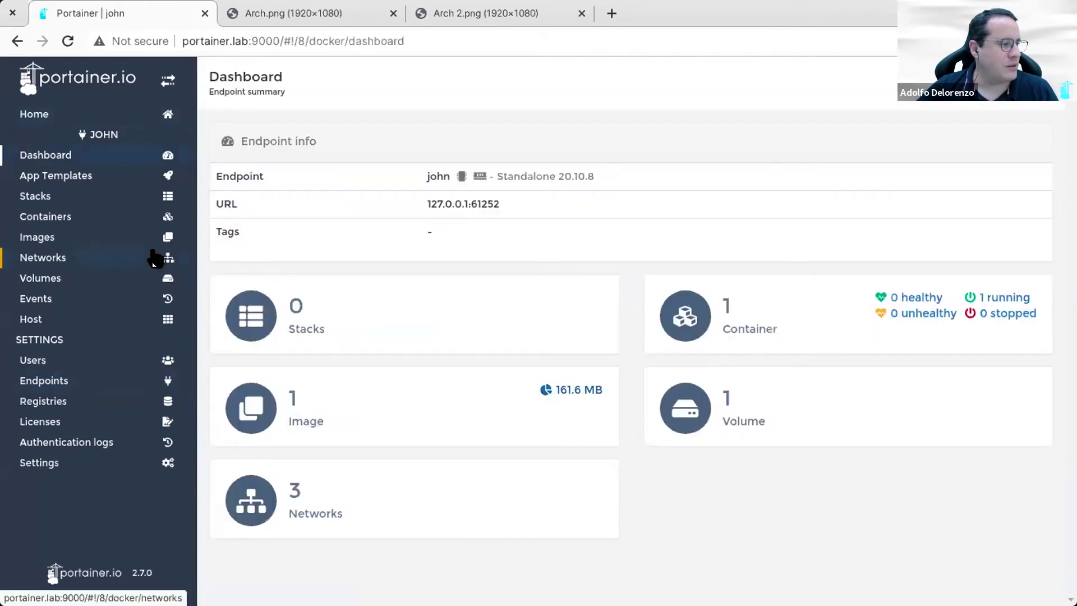
left_click(112, 220)
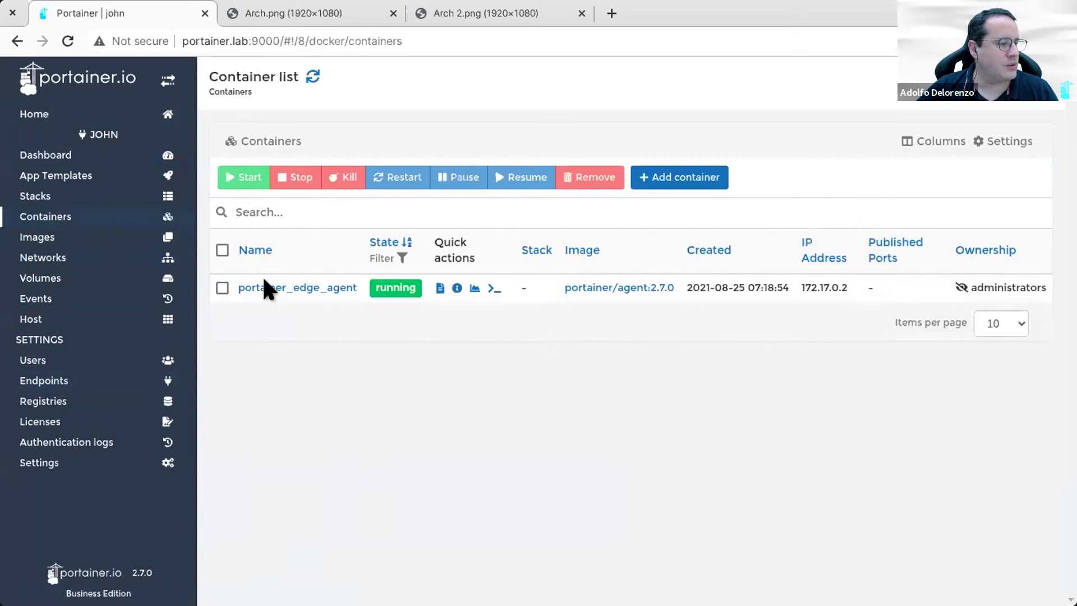
left_click(90, 114)
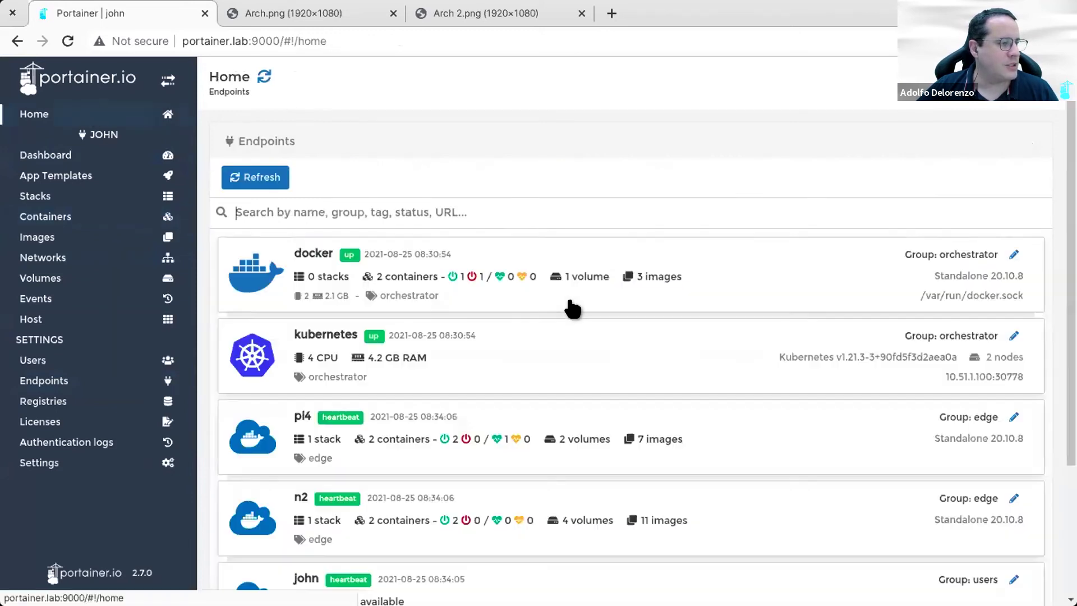
scroll(637, 524, "down", 3)
left_click(664, 506)
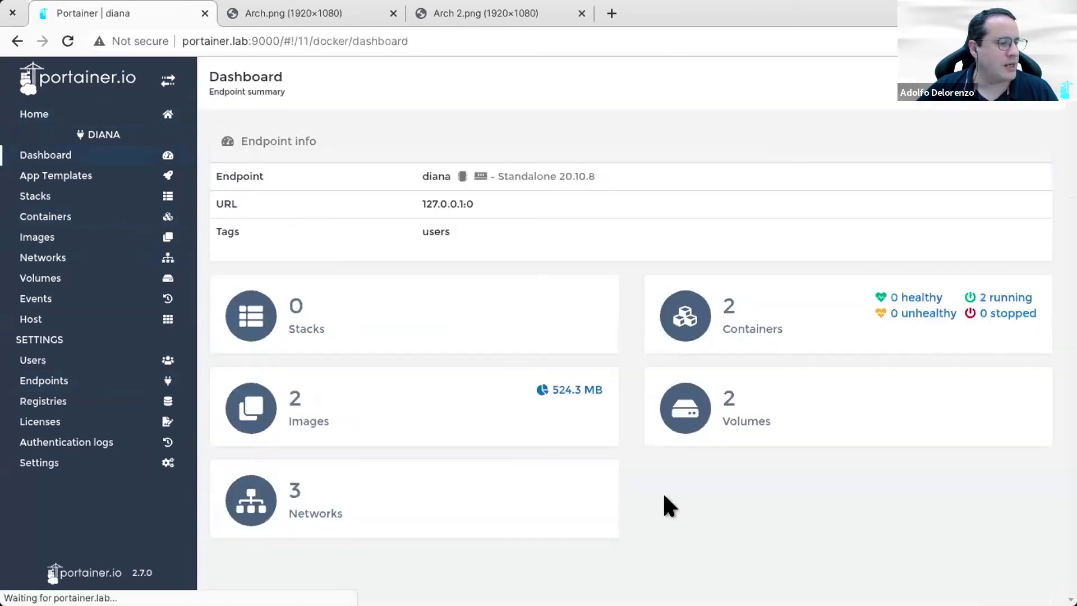
left_click(65, 220)
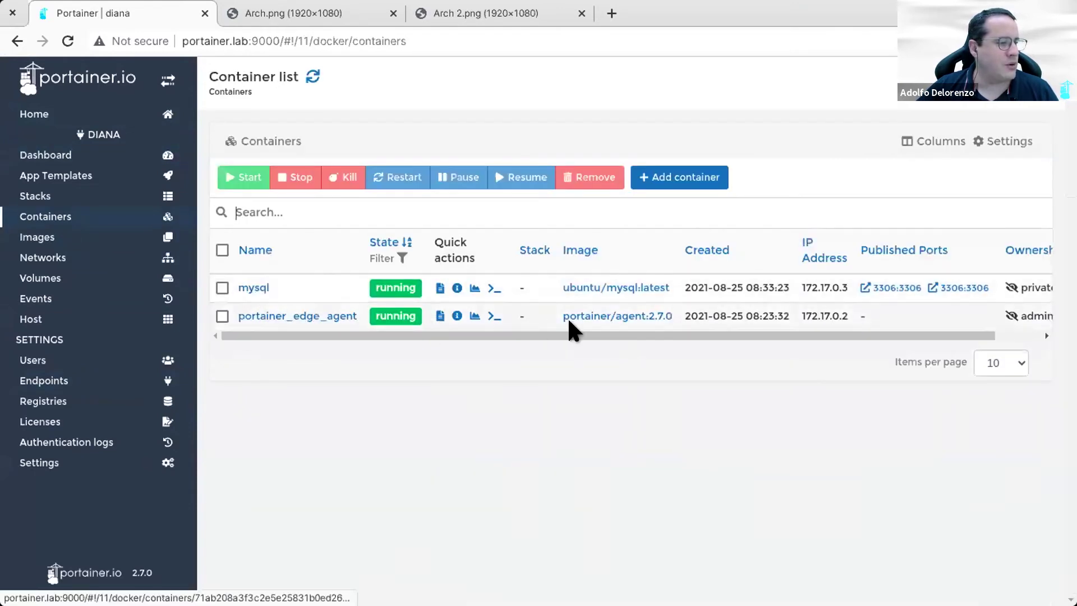
left_click_drag(576, 337, 770, 336)
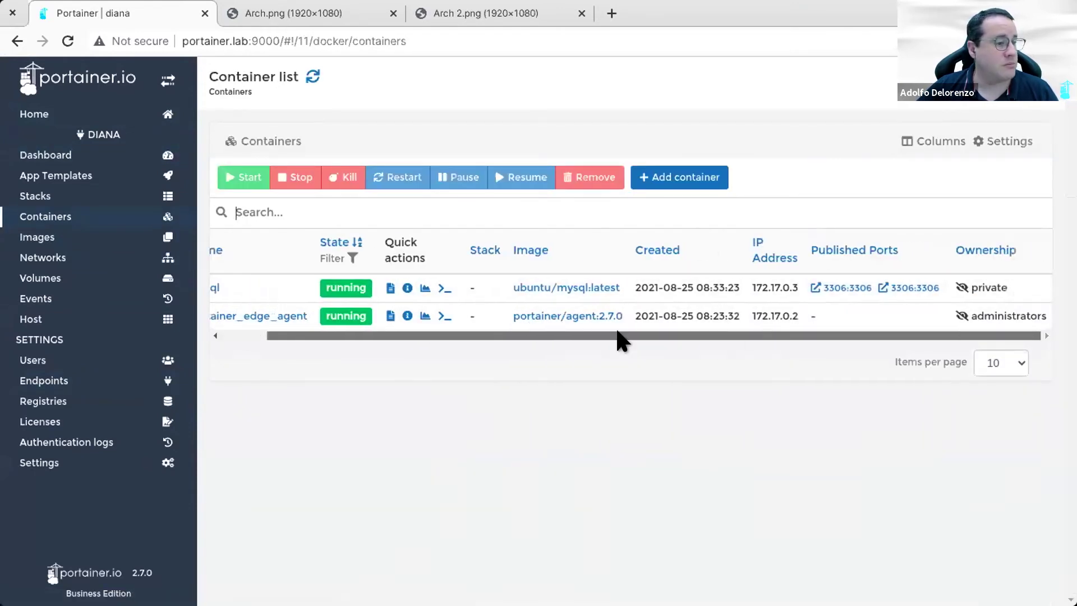
left_click_drag(617, 336, 572, 337)
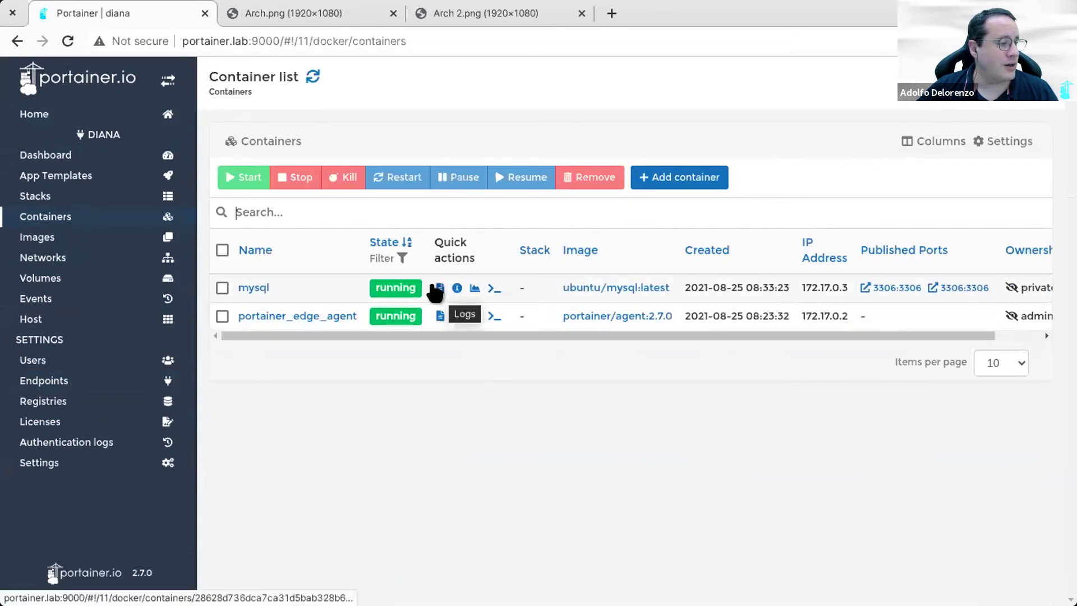
left_click(438, 289)
scroll(614, 359, "down", 3)
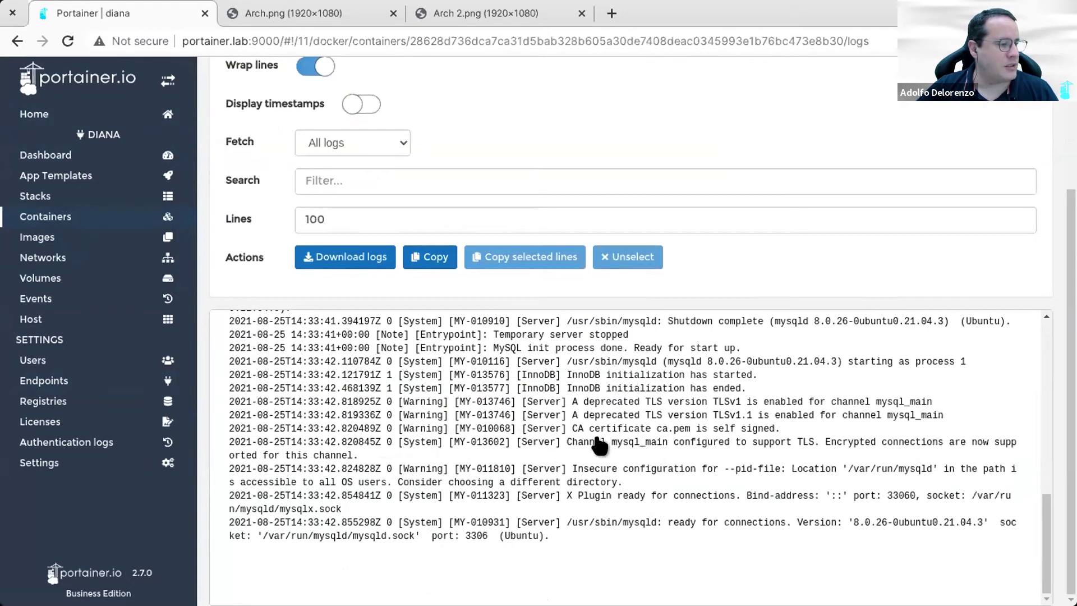
left_click(83, 219)
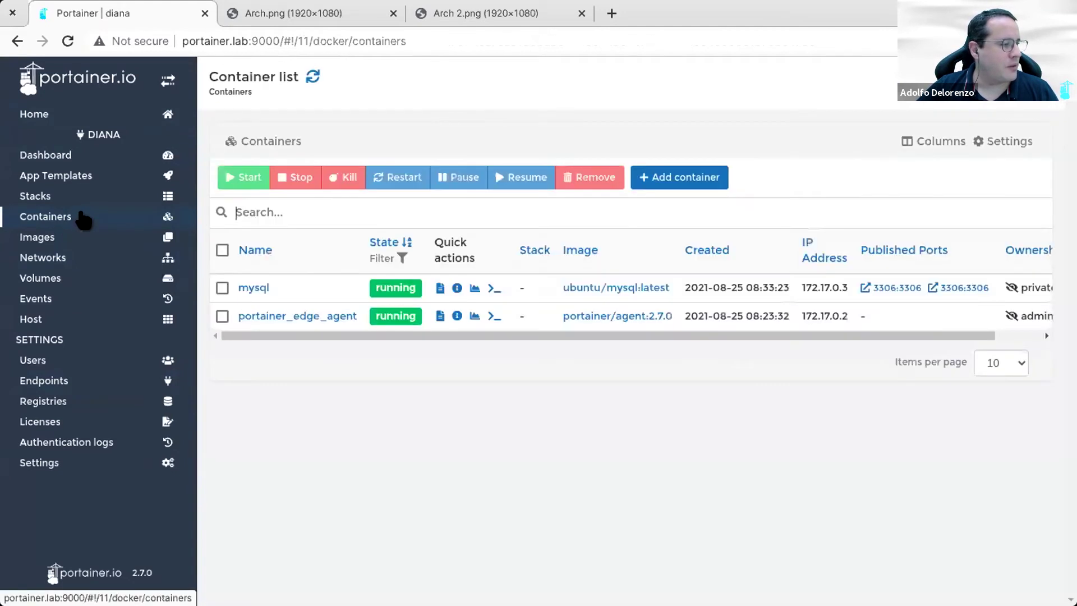
left_click(76, 114)
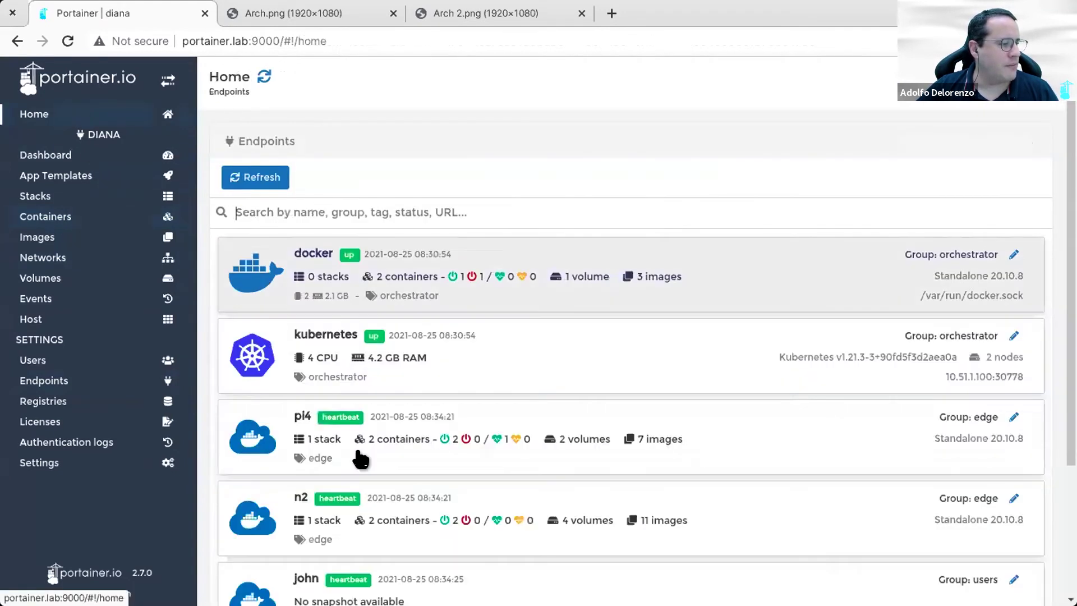
scroll(393, 477, "down", 3)
Step: View the phpmyadmin and portainer_edge_agent containers on the other user's endpoint
left_click(463, 446)
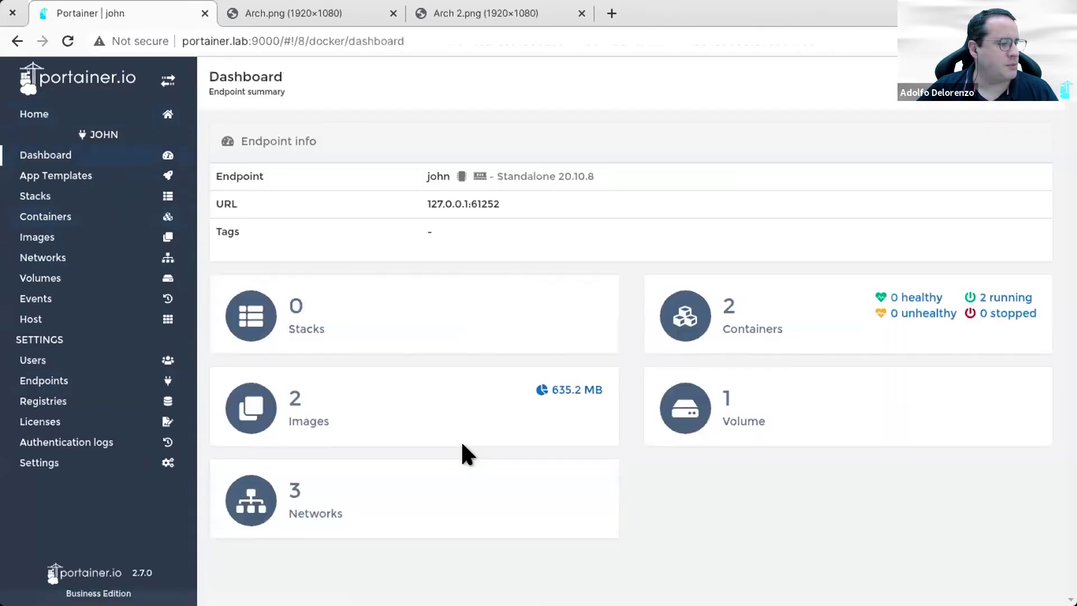
left_click(62, 217)
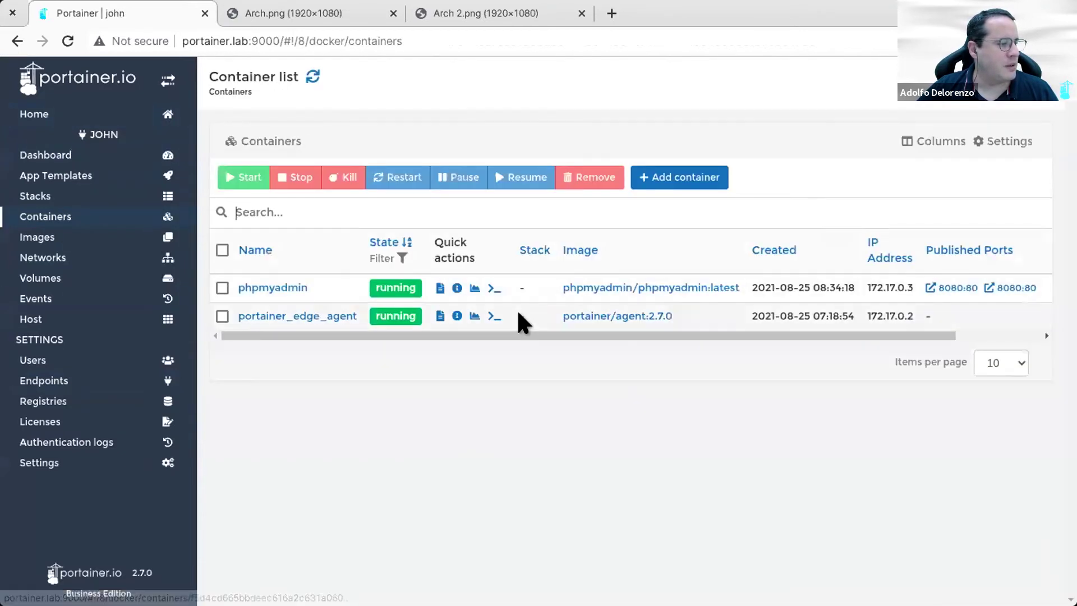
left_click_drag(764, 330, 639, 330)
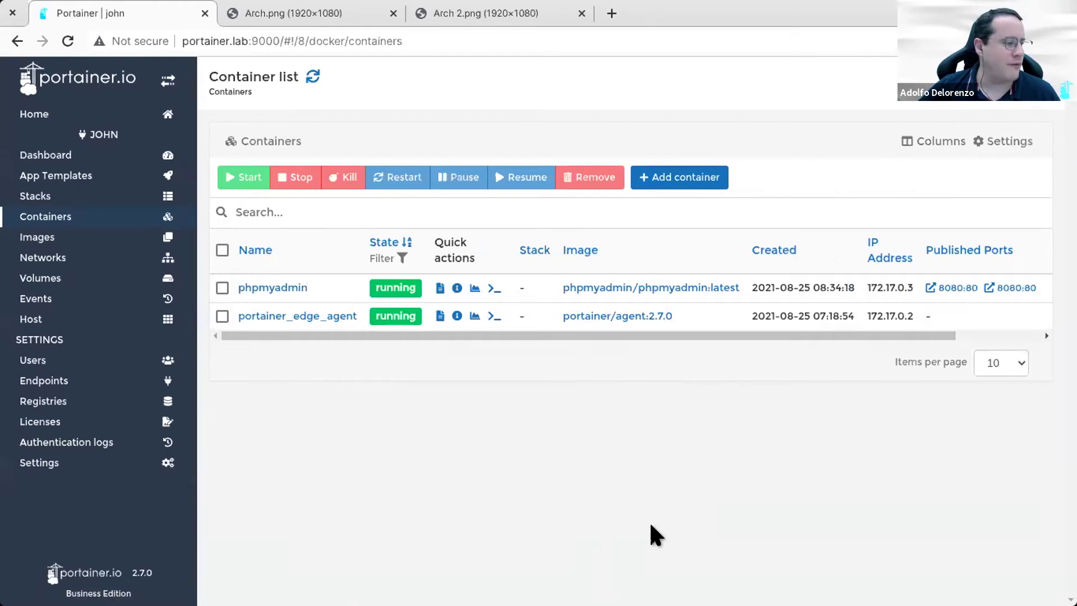
left_click(106, 380)
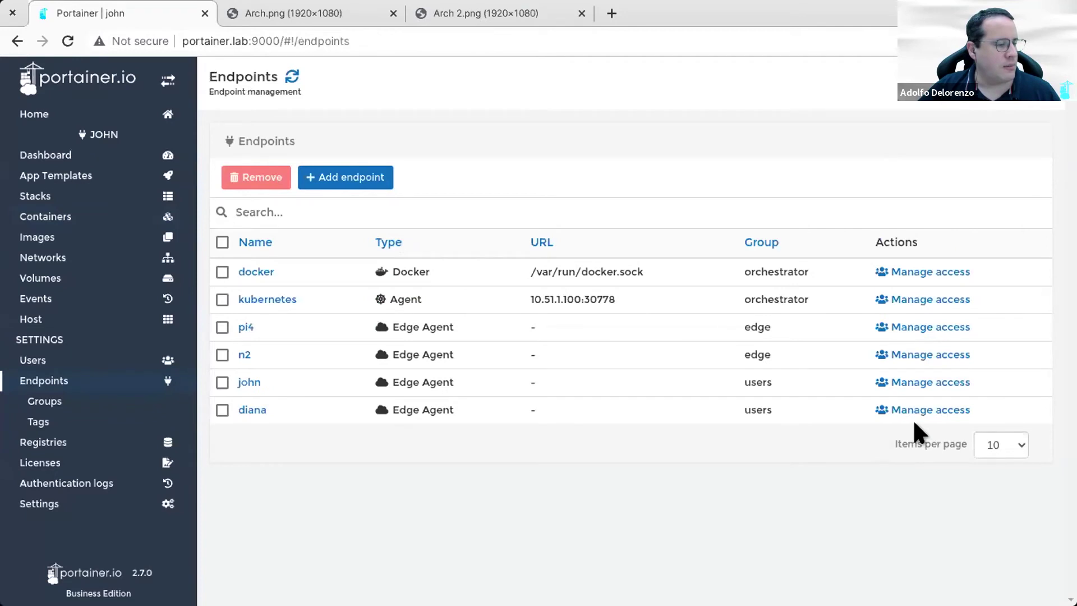
Step: Through Manage access, add the second user with the Endpoint administrator role
left_click(915, 383)
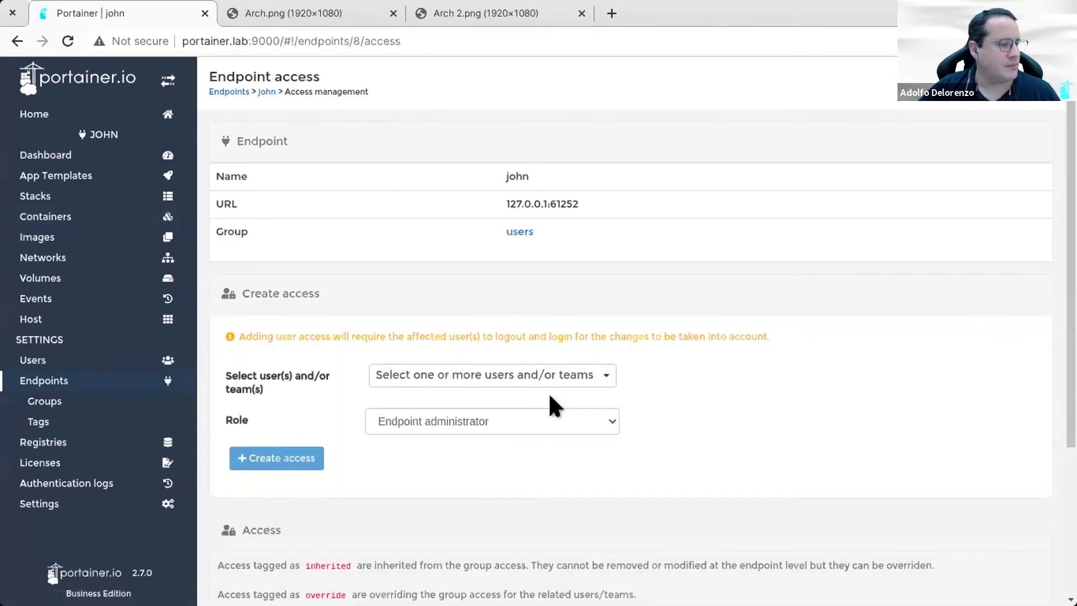
scroll(548, 399, "down", 4)
left_click(563, 163)
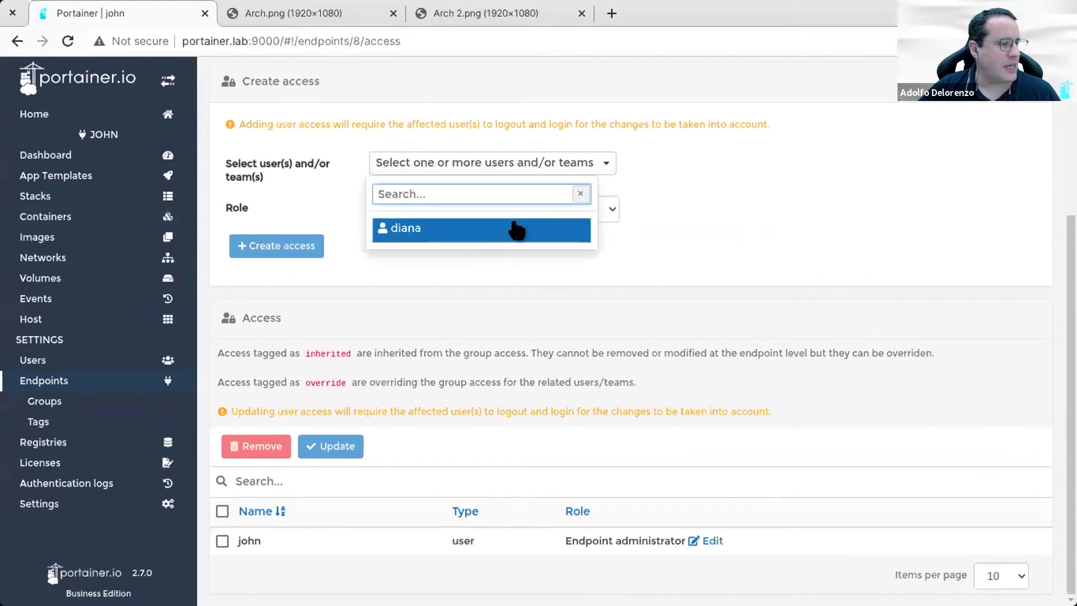
left_click(515, 227)
left_click(693, 308)
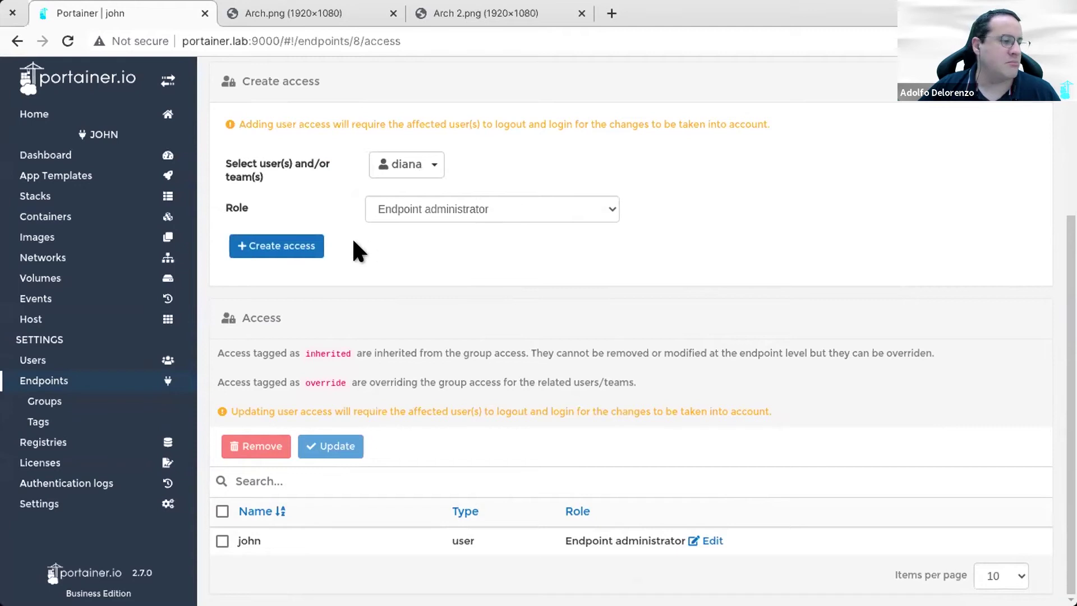
left_click(488, 209)
left_click(487, 210)
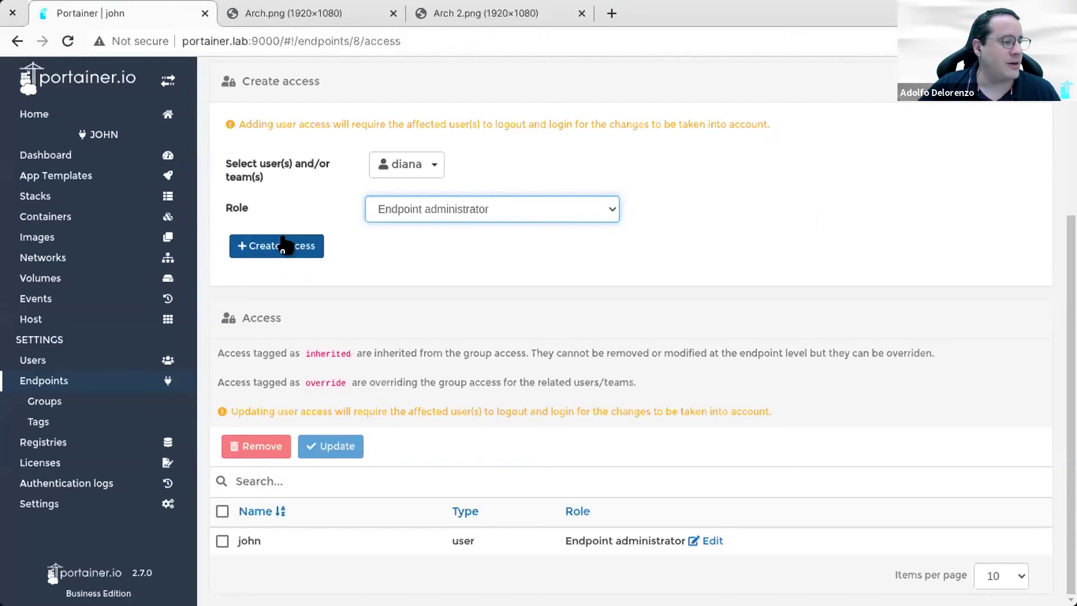
left_click(280, 249)
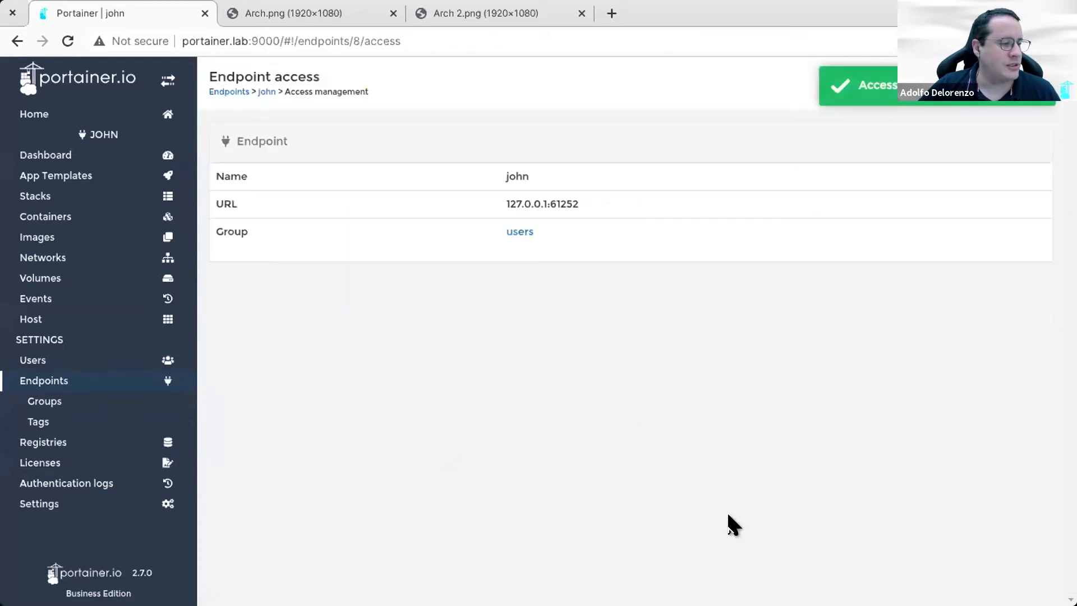
scroll(524, 521, "down", 4)
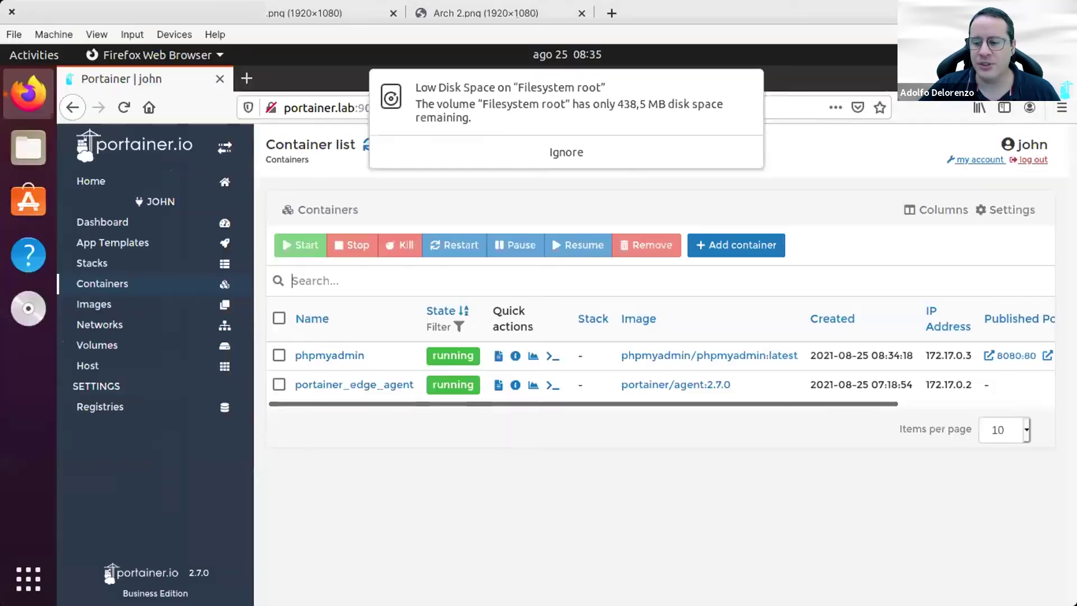
Step: Switch to the second user's VM and log out of Portainer
key("alt+Tab")
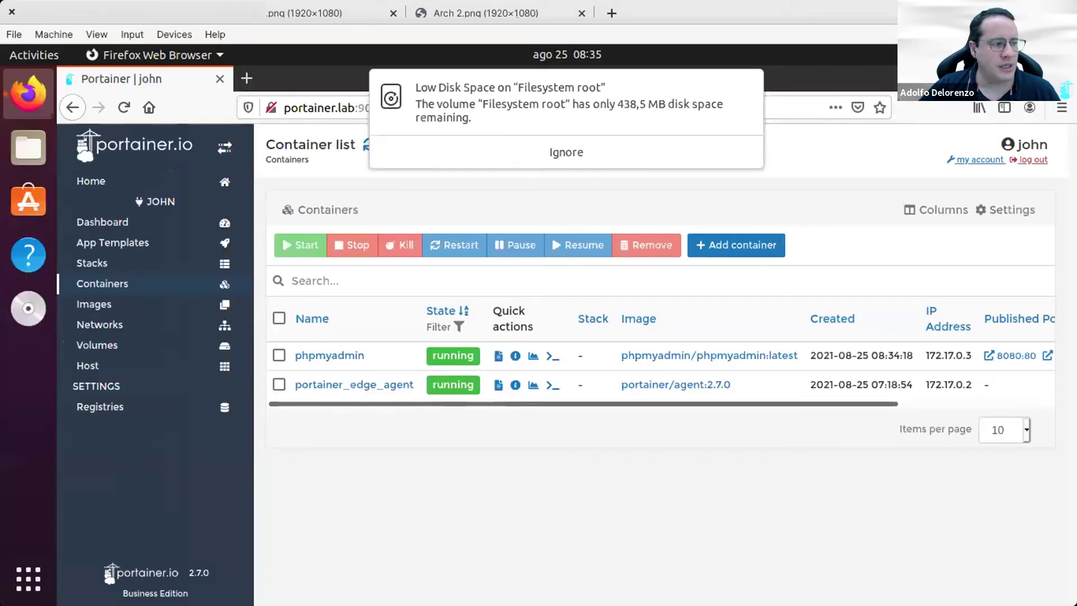
key("alt+Tab")
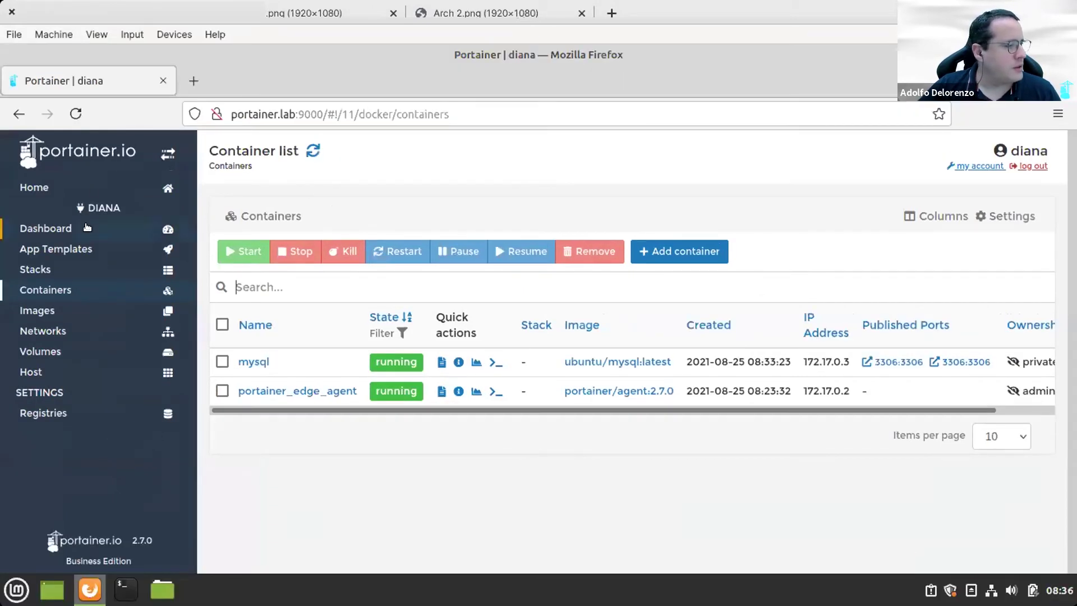
left_click(133, 186)
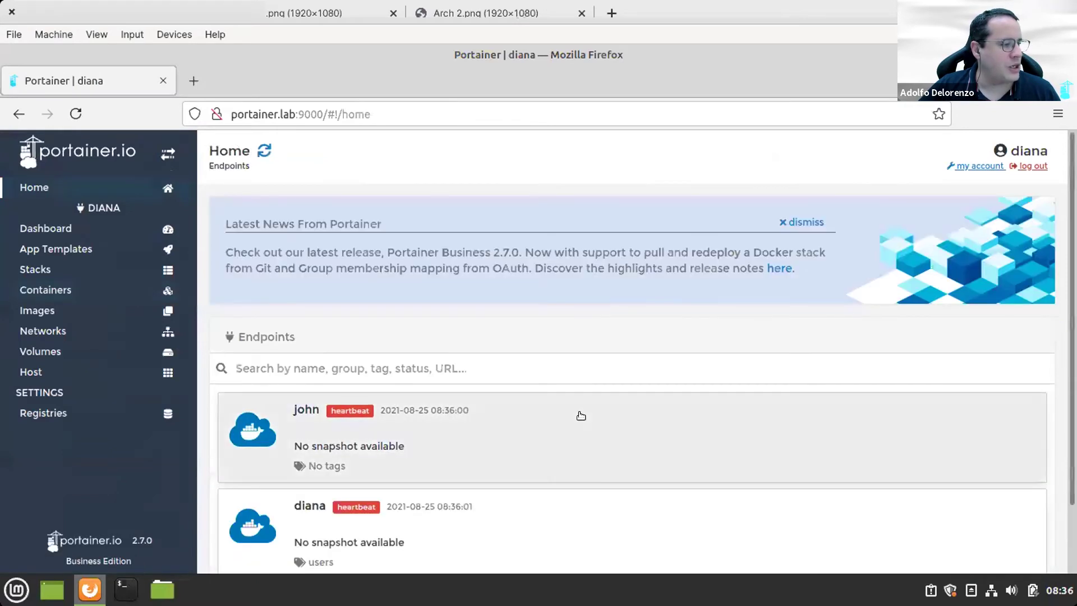
left_click(1028, 166)
Step: Sign back in with the user's credentials, skip saving the login, and open the newly shared endpoint
left_click(620, 311)
left_click(618, 310)
type("diana")
key("Tab")
type("*********")
key("Return")
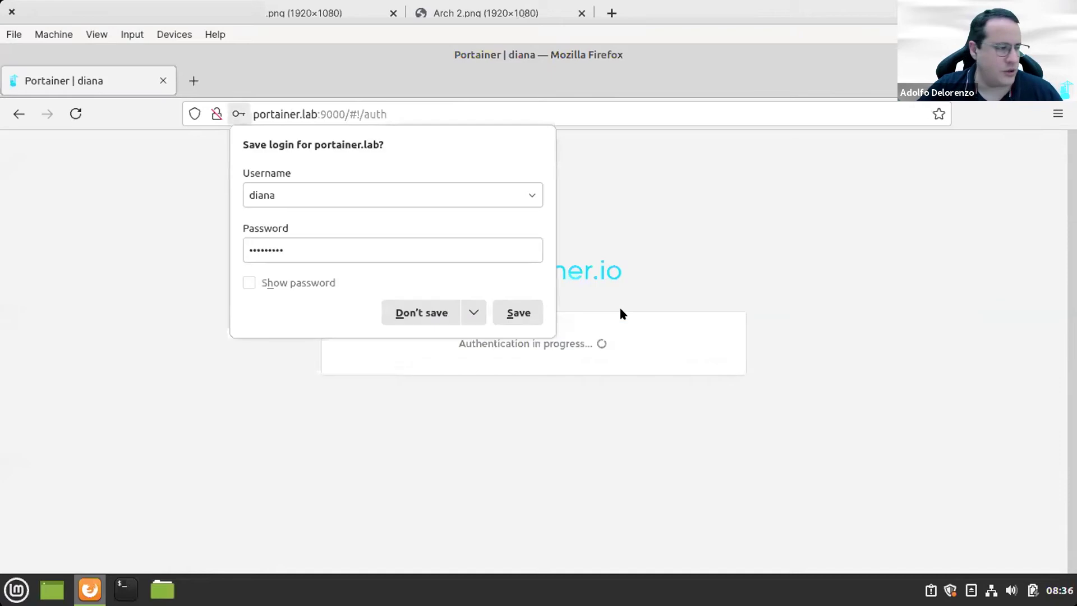
left_click(764, 232)
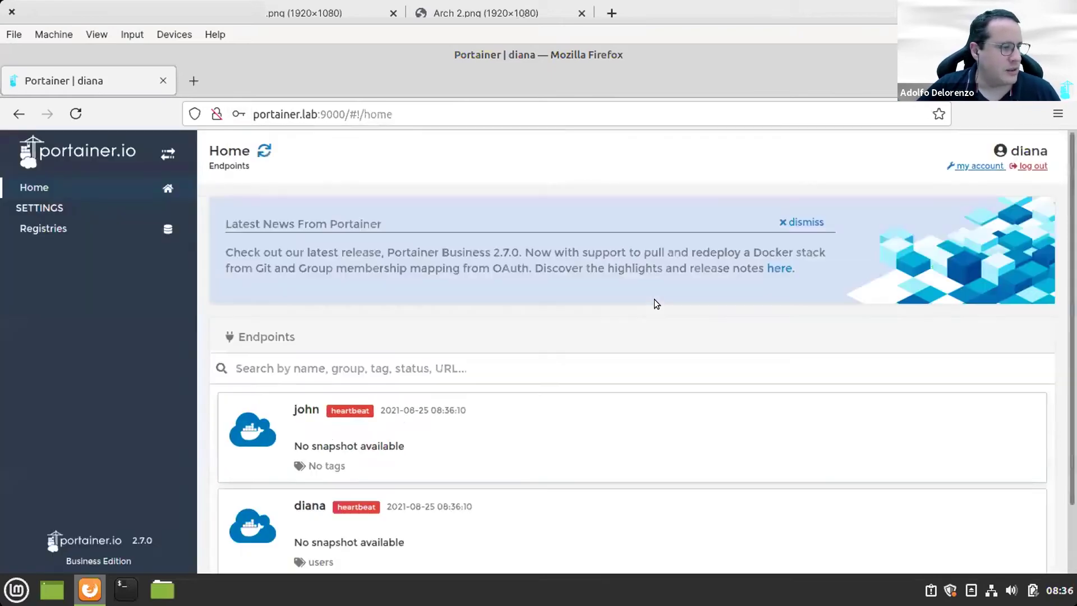
left_click(639, 422)
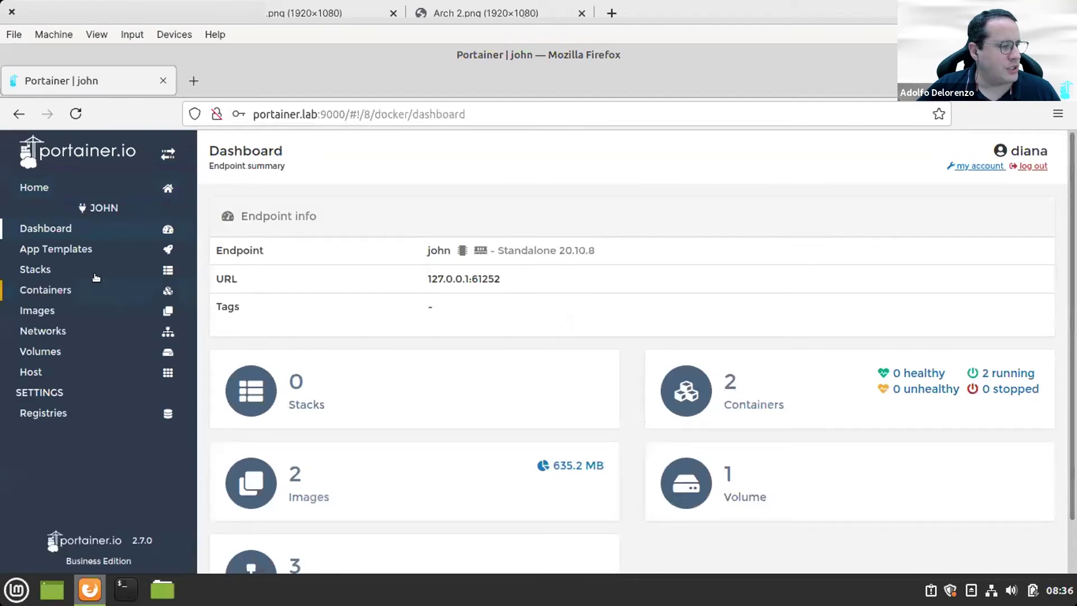
Step: From the john endpoint's container list, open phpmyadmin's details and choose Duplicate/Edit
left_click(89, 288)
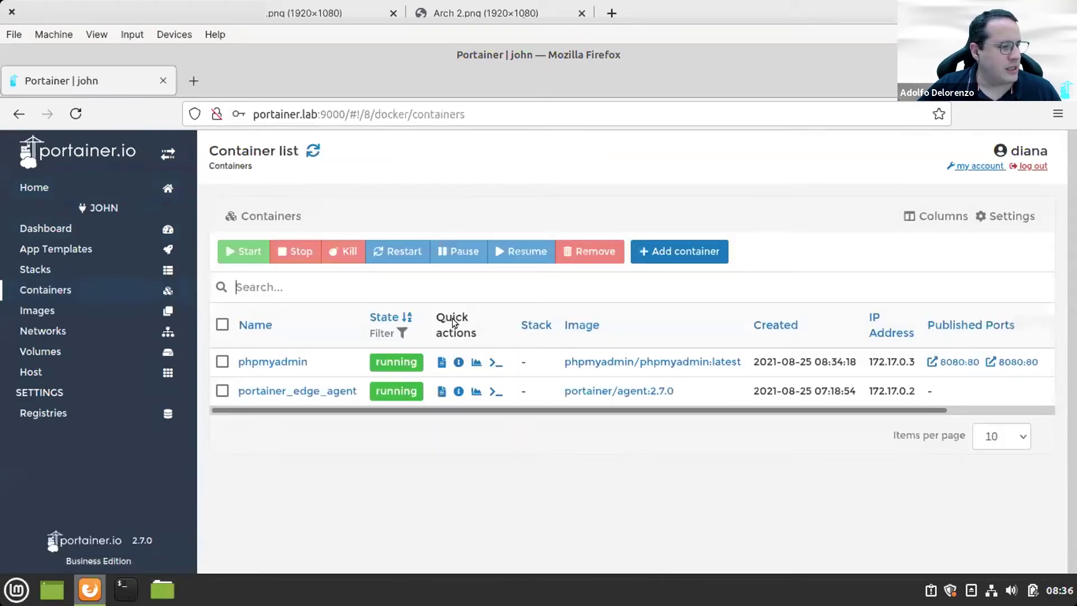
left_click(279, 364)
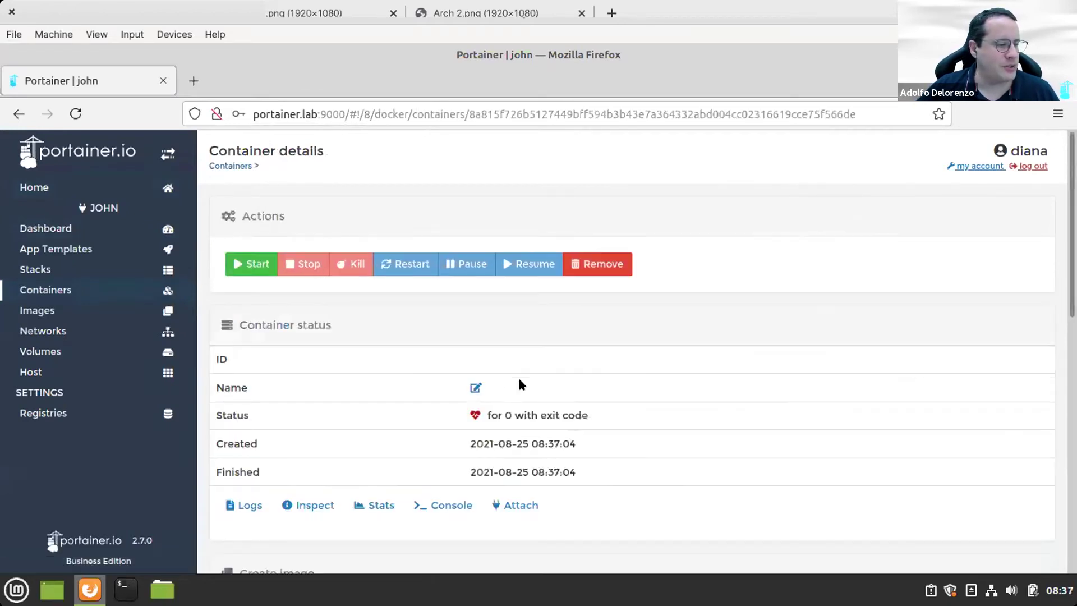
scroll(519, 376, "down", 3)
scroll(520, 382, "down", 9)
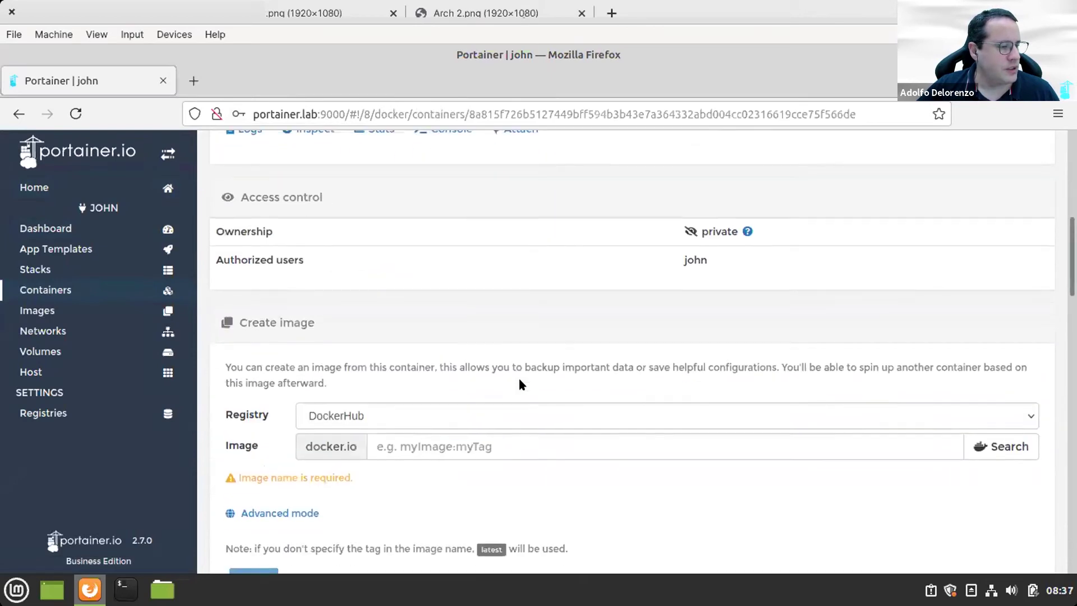
scroll(519, 382, "down", 8)
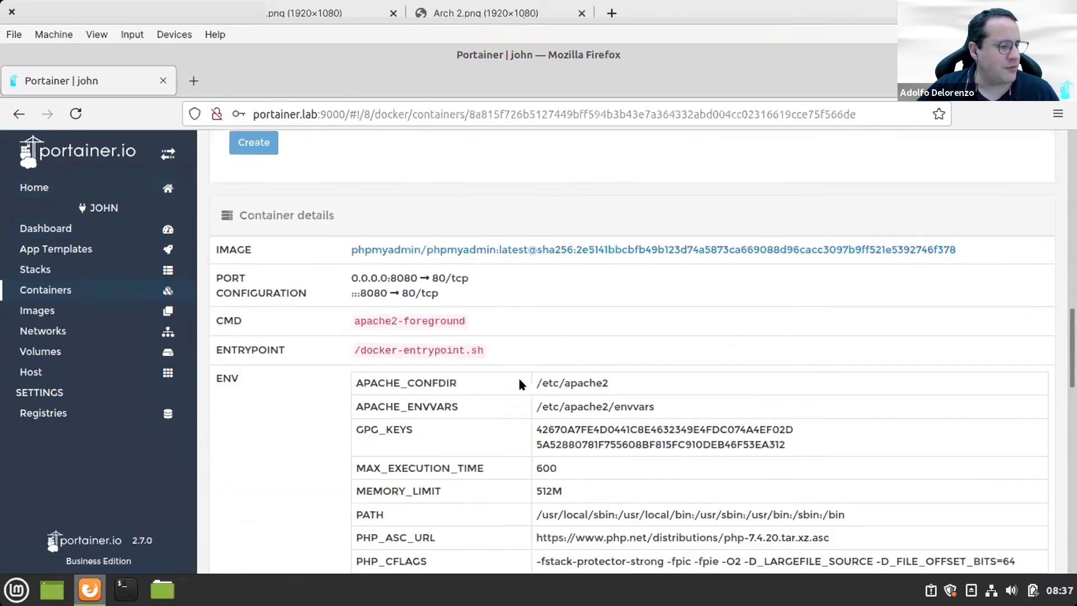
scroll(519, 381, "up", 6)
scroll(519, 382, "up", 5)
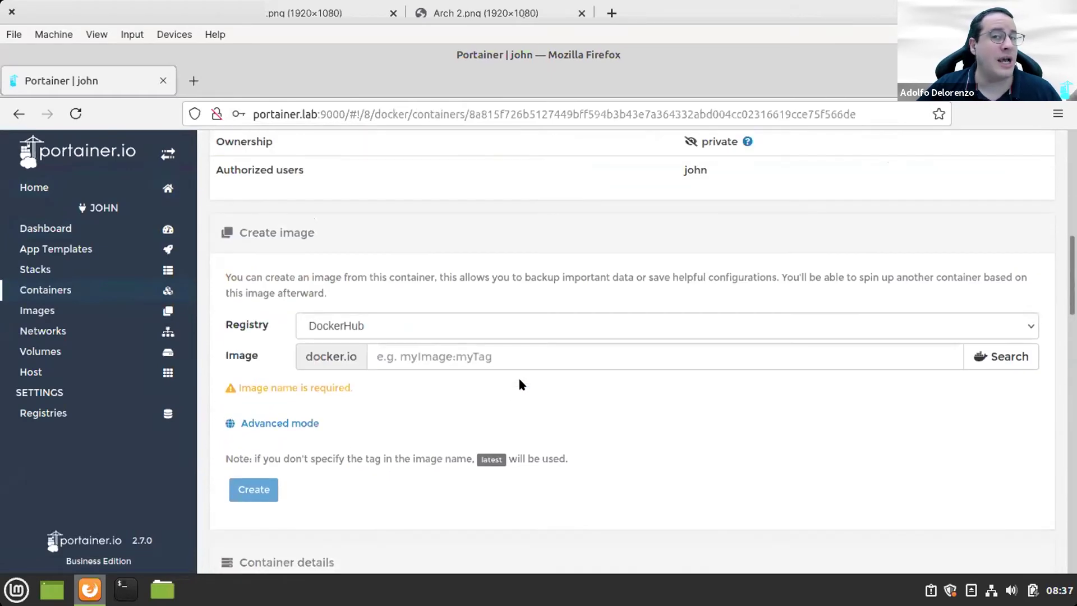
scroll(662, 263, "up", 5)
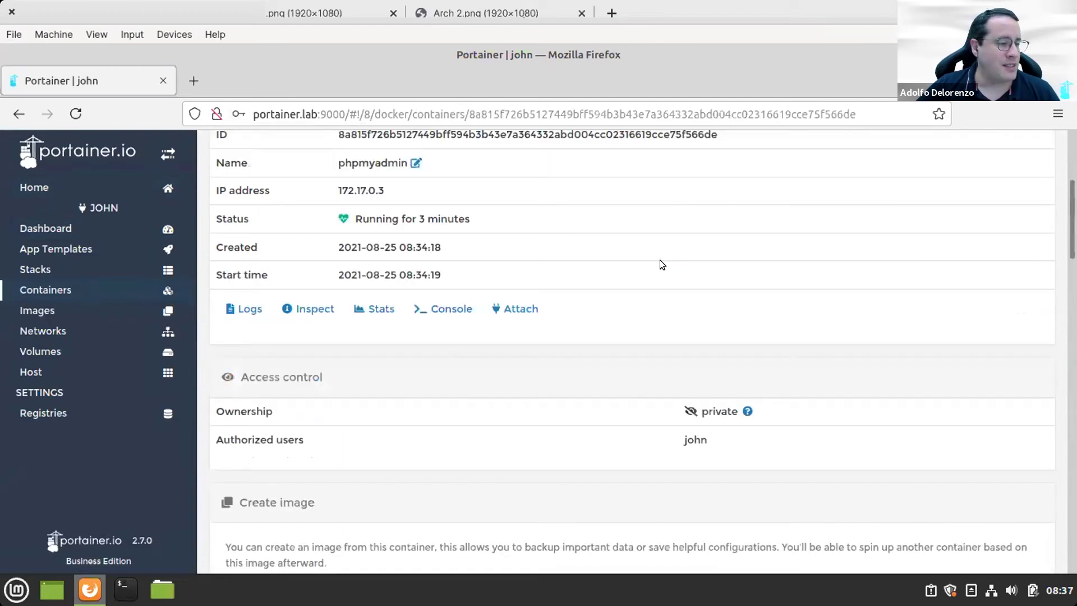
scroll(699, 312, "up", 4)
left_click(760, 264)
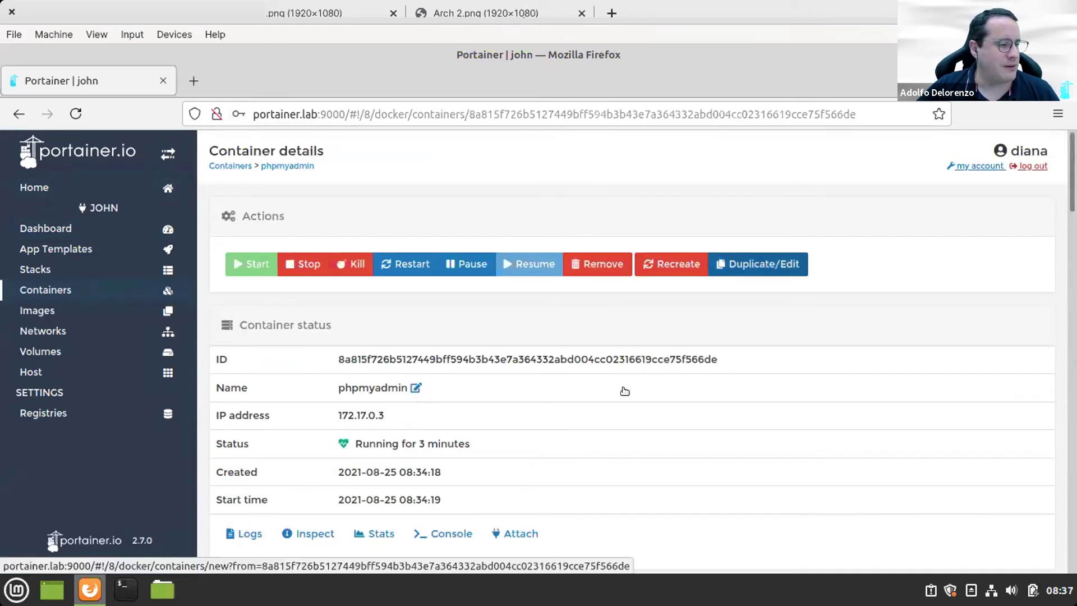
Step: Show the container's Env settings and add a new empty environment variable
scroll(583, 403, "down", 5)
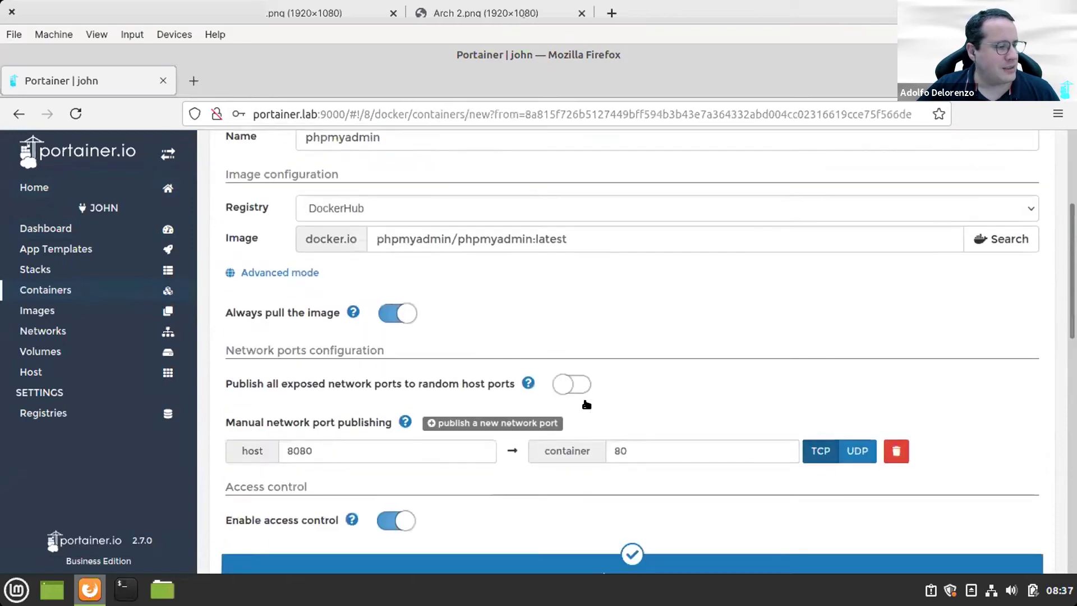
scroll(587, 404, "down", 10)
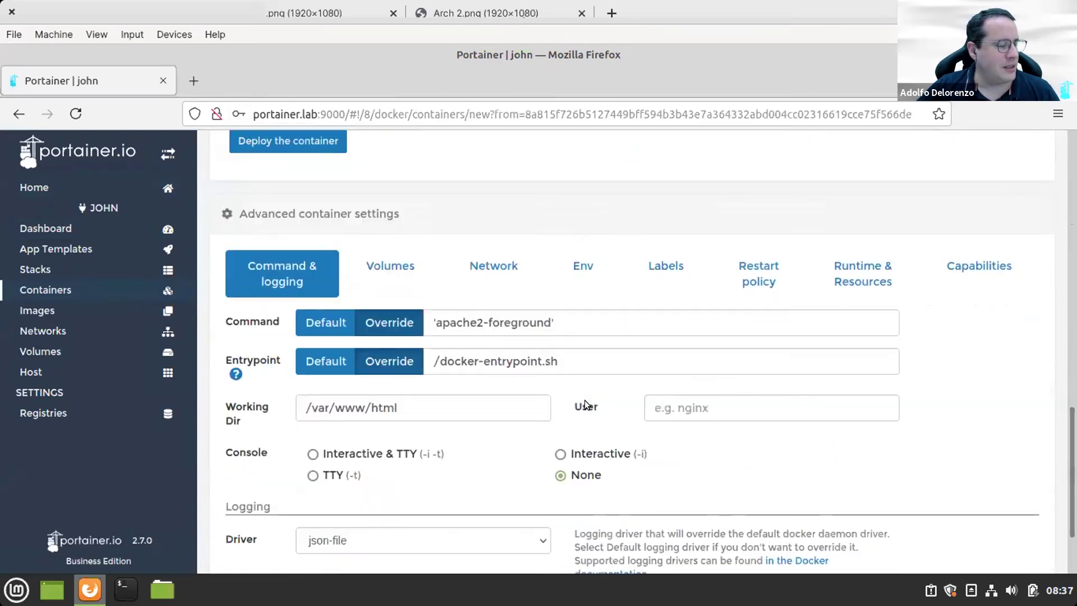
left_click(584, 268)
scroll(474, 450, "down", 3)
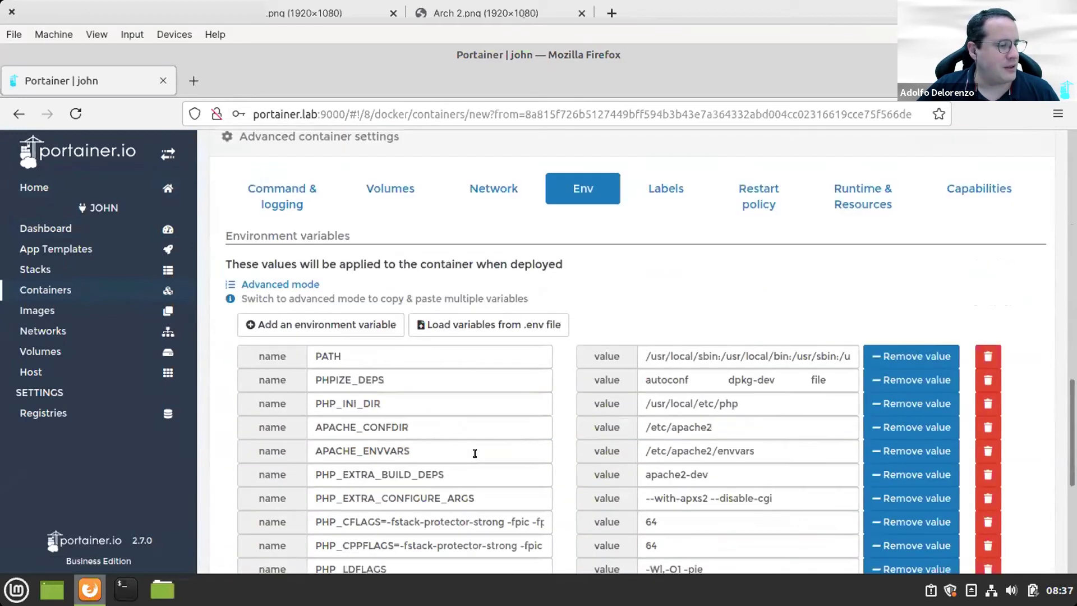
scroll(425, 531, "down", 3)
scroll(424, 529, "up", 3)
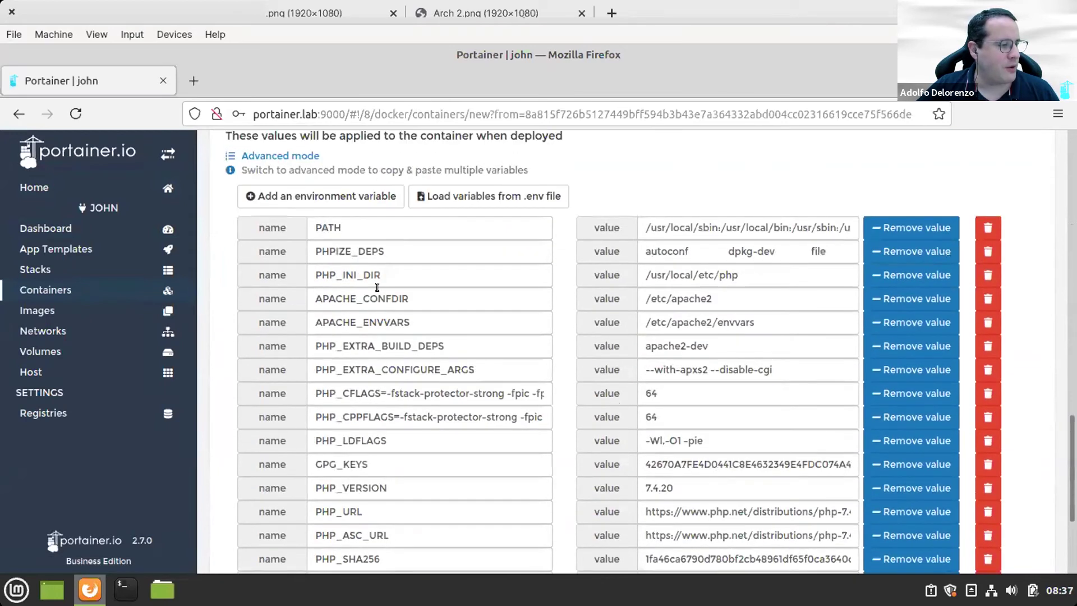
left_click(287, 191)
scroll(466, 497, "down", 4)
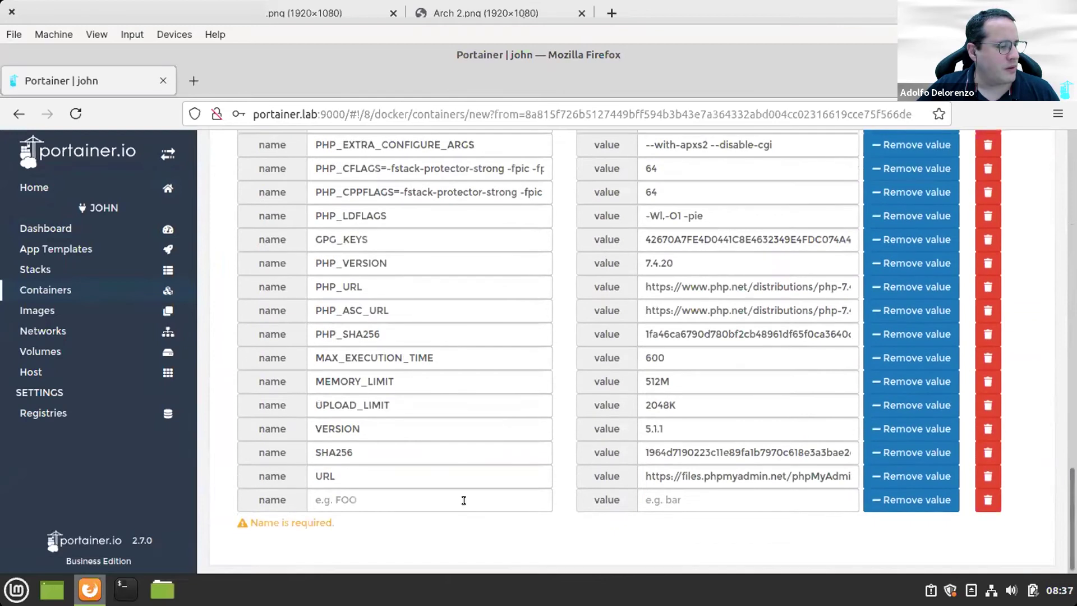
Step: Fill in the new variable as PMA_HOST with value 10.51.1.58
left_click(463, 494)
type("PM")
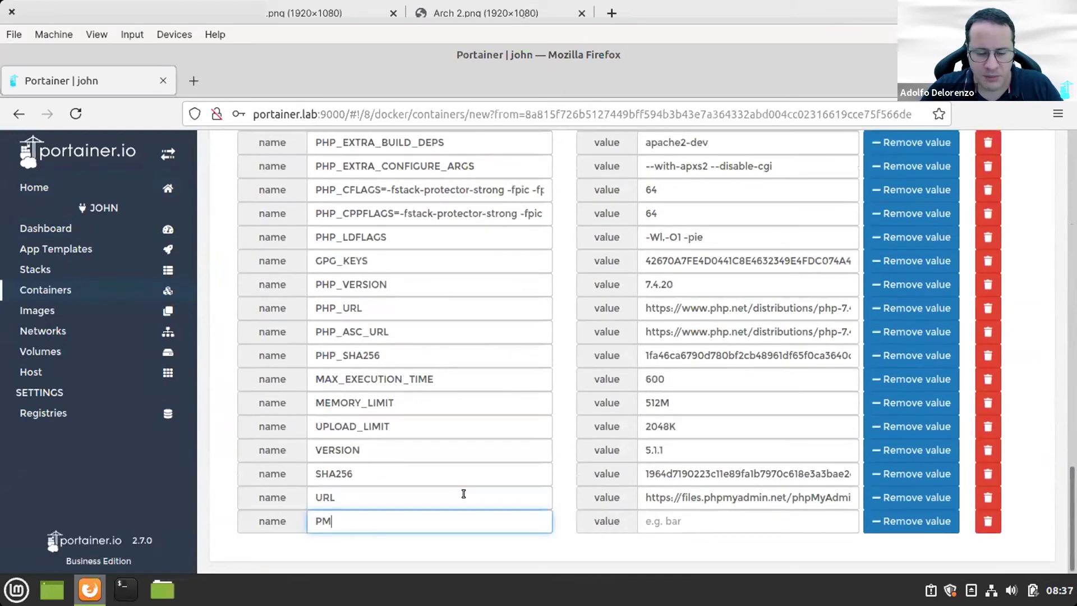
type("A_HS")
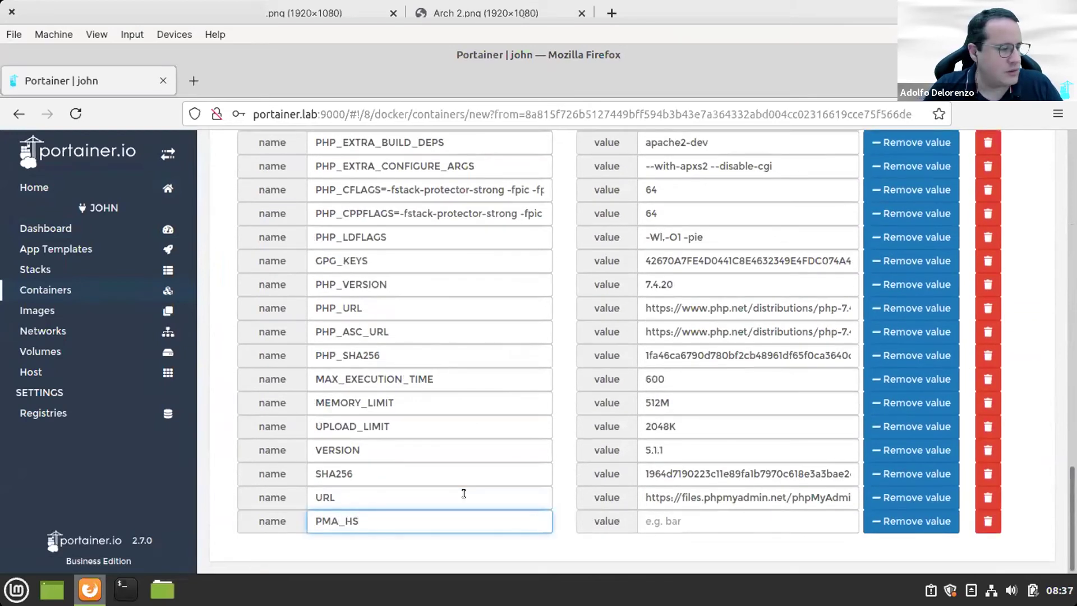
type("ST")
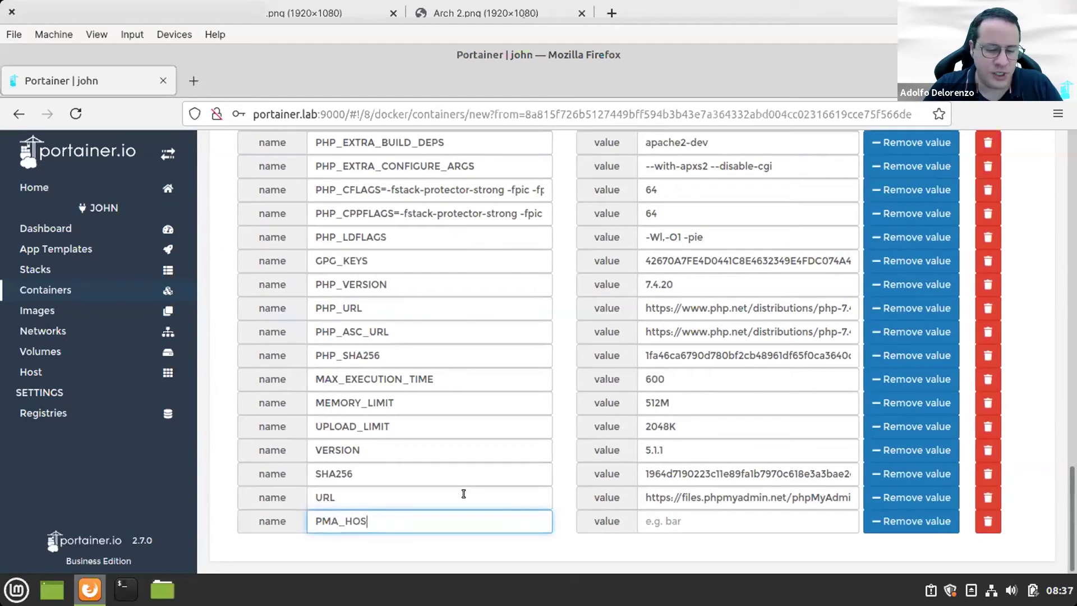
key("Tab")
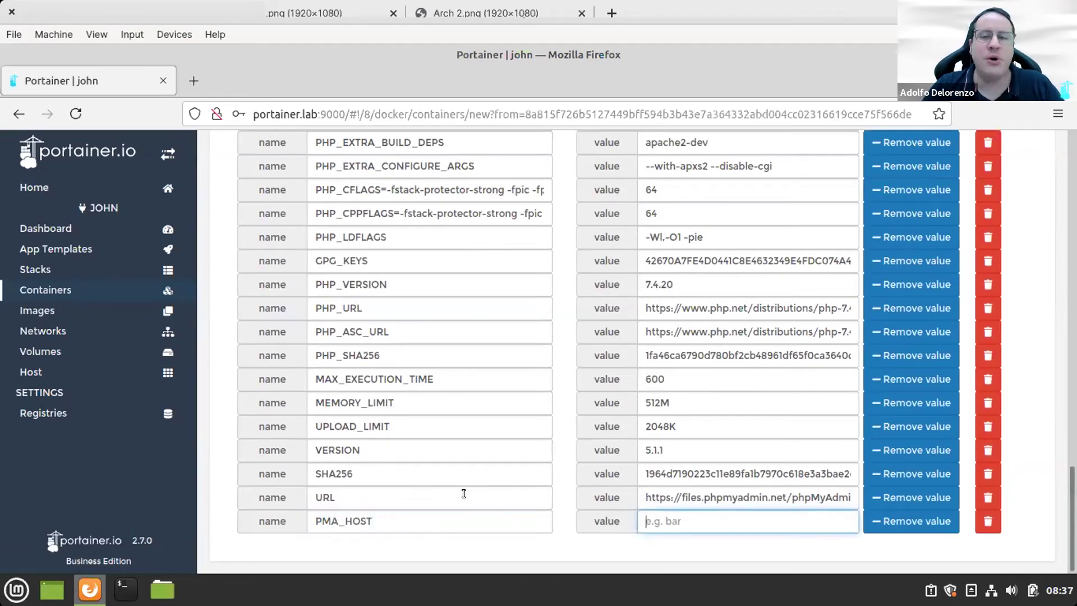
type("10.51.1.")
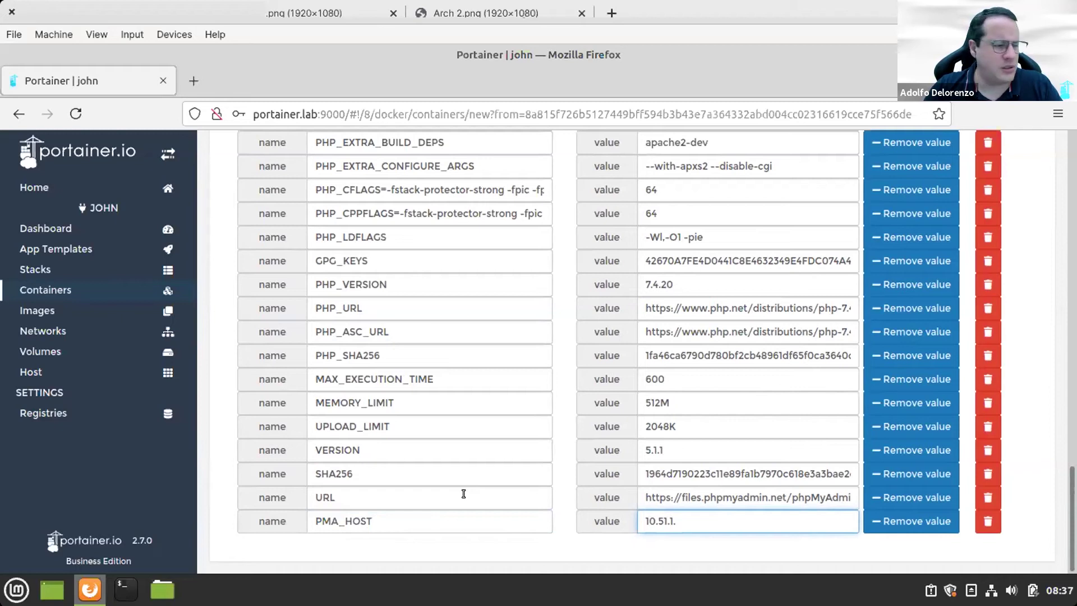
type("58")
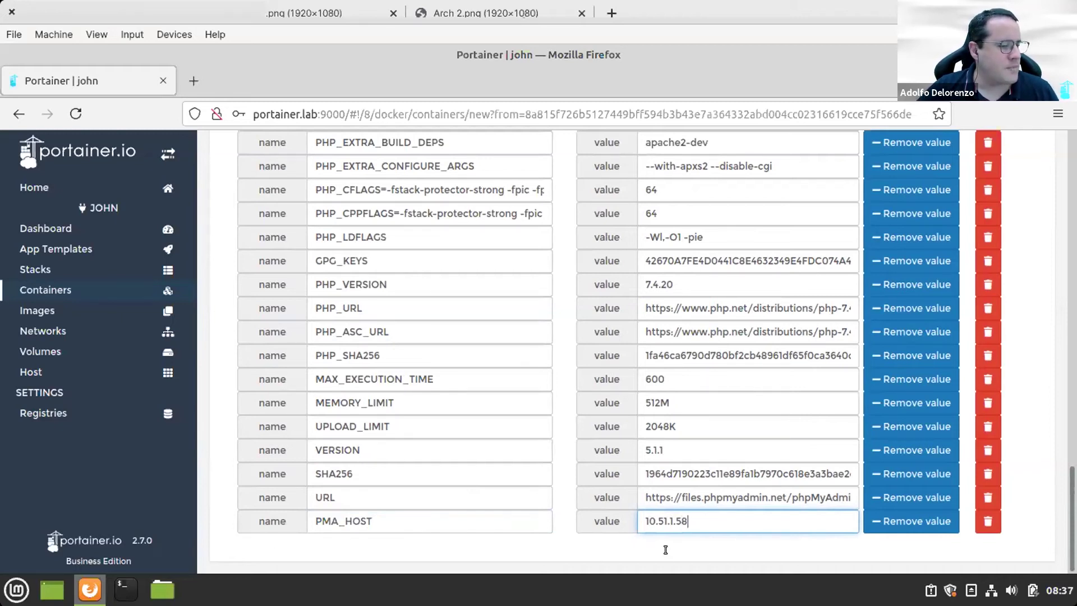
Step: Deploy the edited phpmyadmin container
scroll(665, 550, "up", 6)
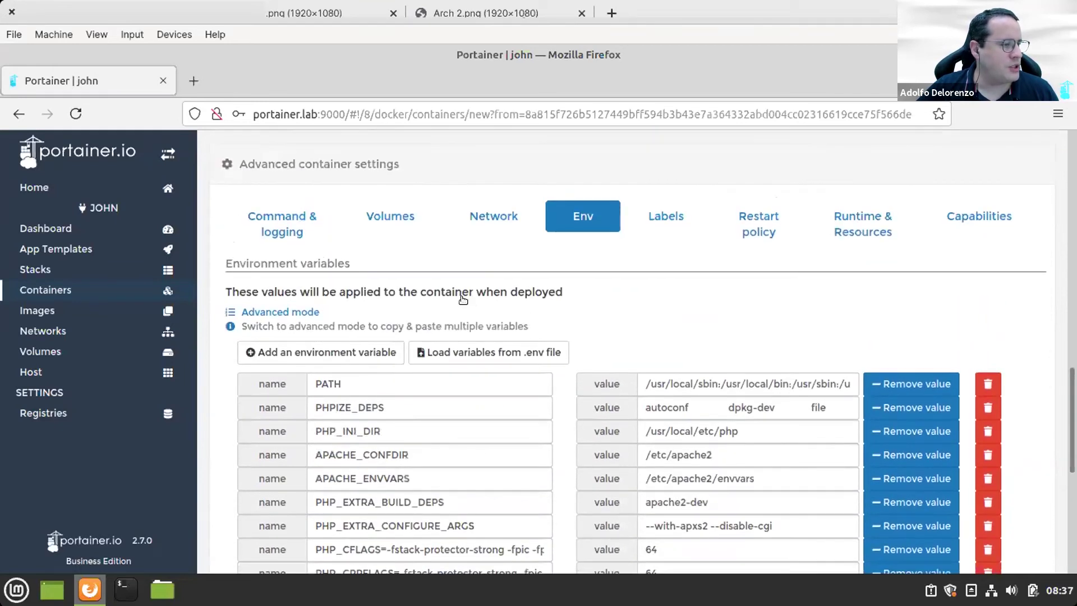
scroll(415, 280, "up", 3)
left_click(334, 270)
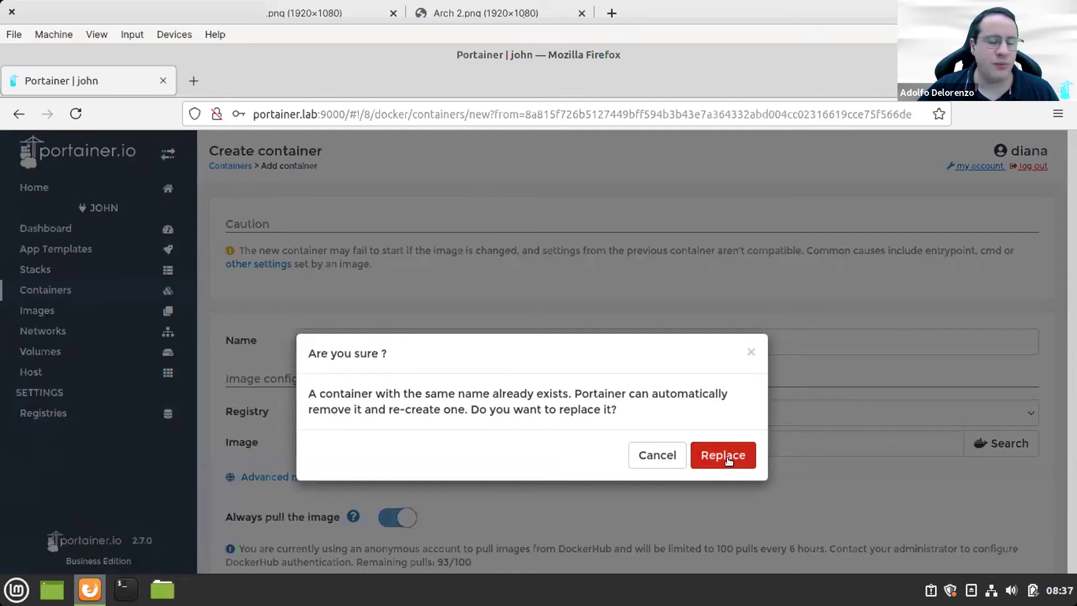
Step: Confirm replacing the existing phpmyadmin container with the reconfigured copy
left_click(727, 457)
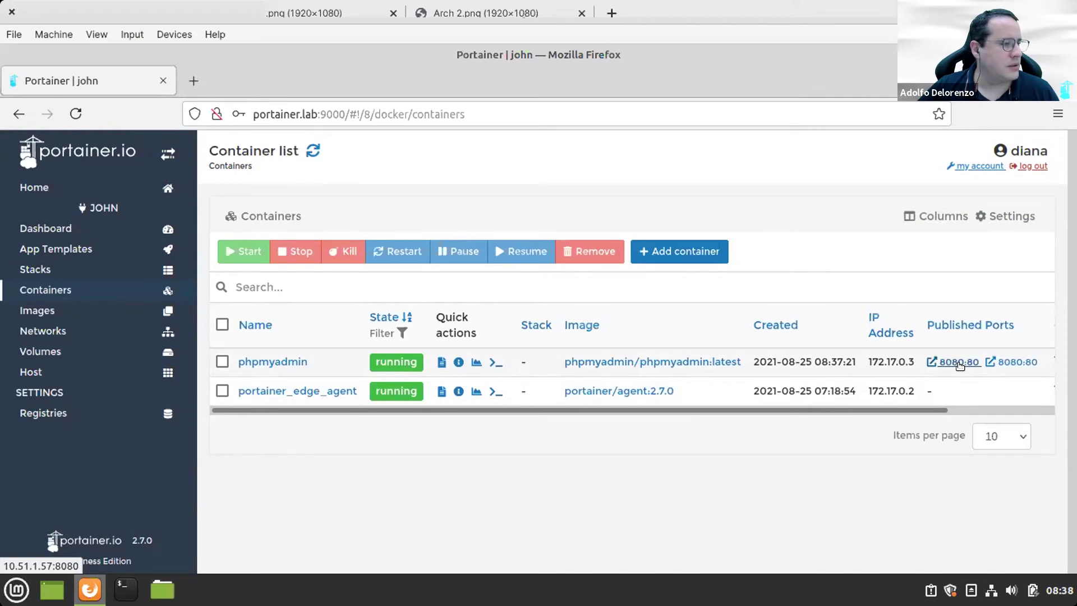
Step: Open phpMyAdmin on port 8080, log in as root without saving the login, then return to Portainer
left_click(960, 362)
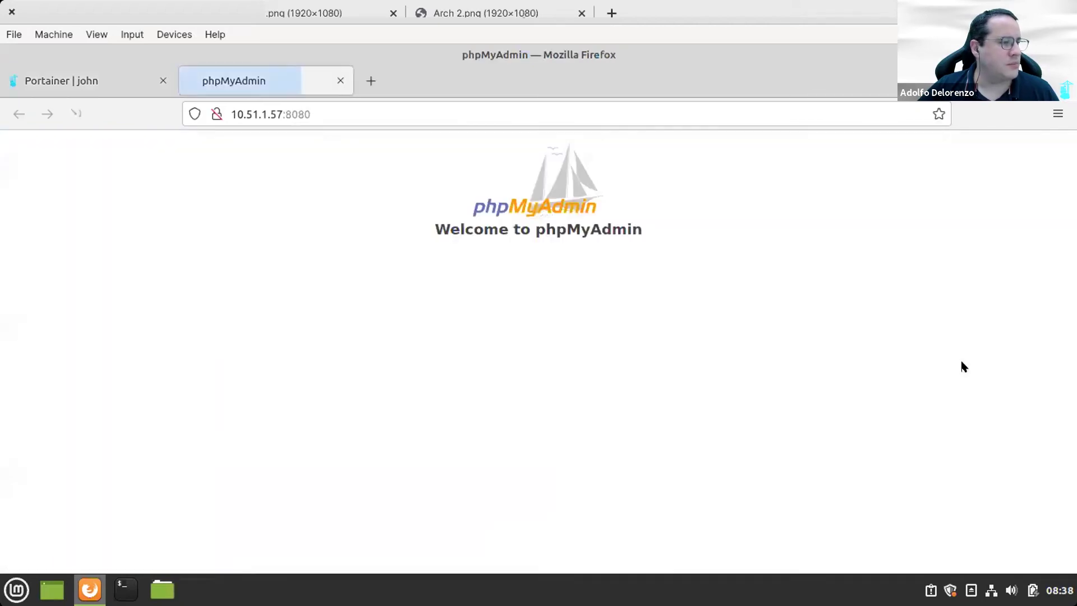
left_click(613, 376)
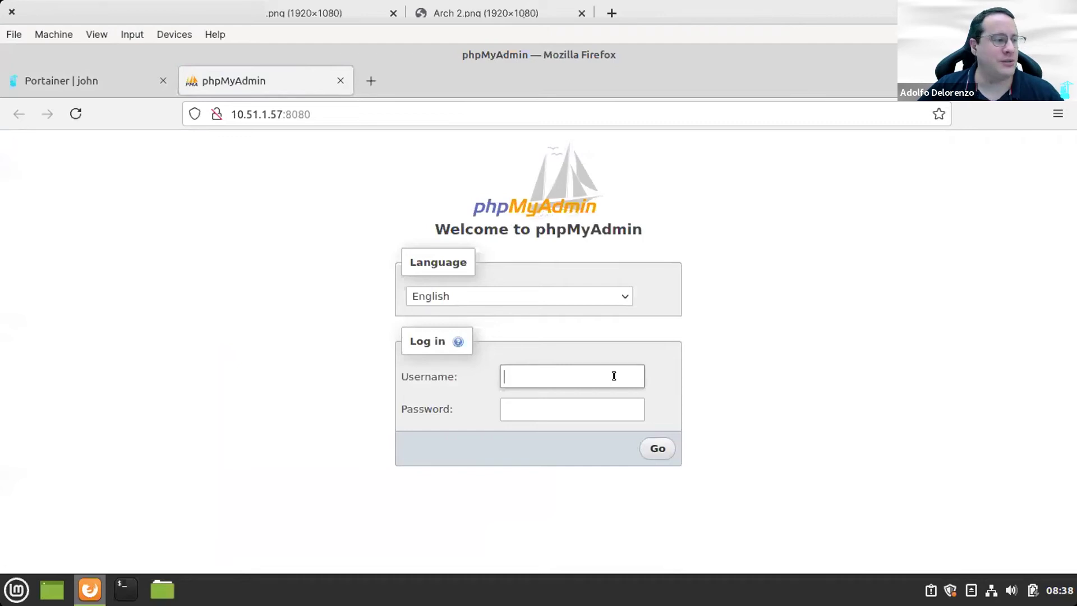
type("root")
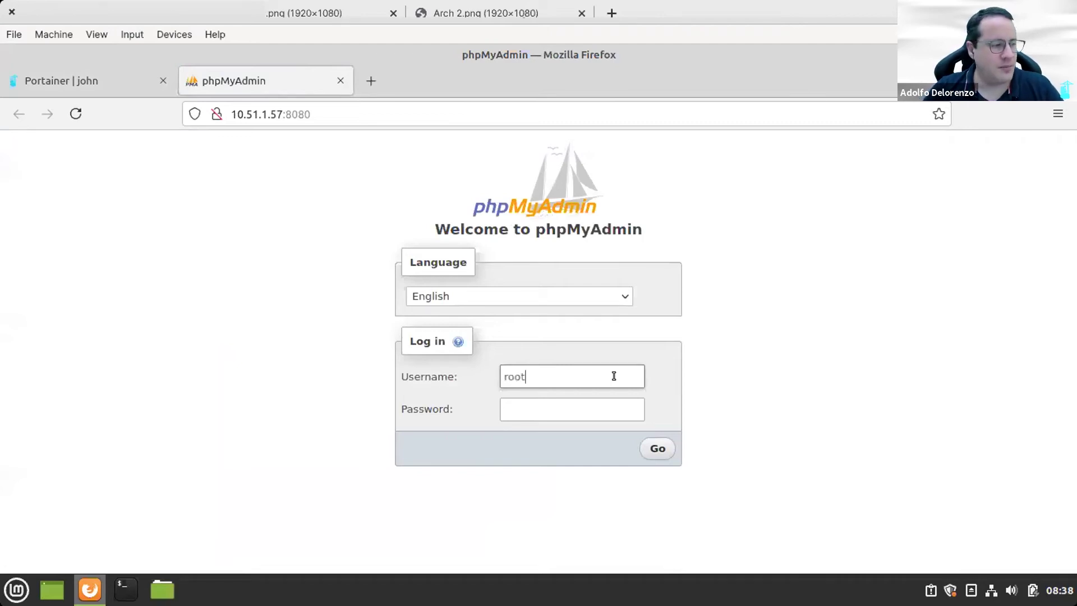
key("Tab")
type("rootpw")
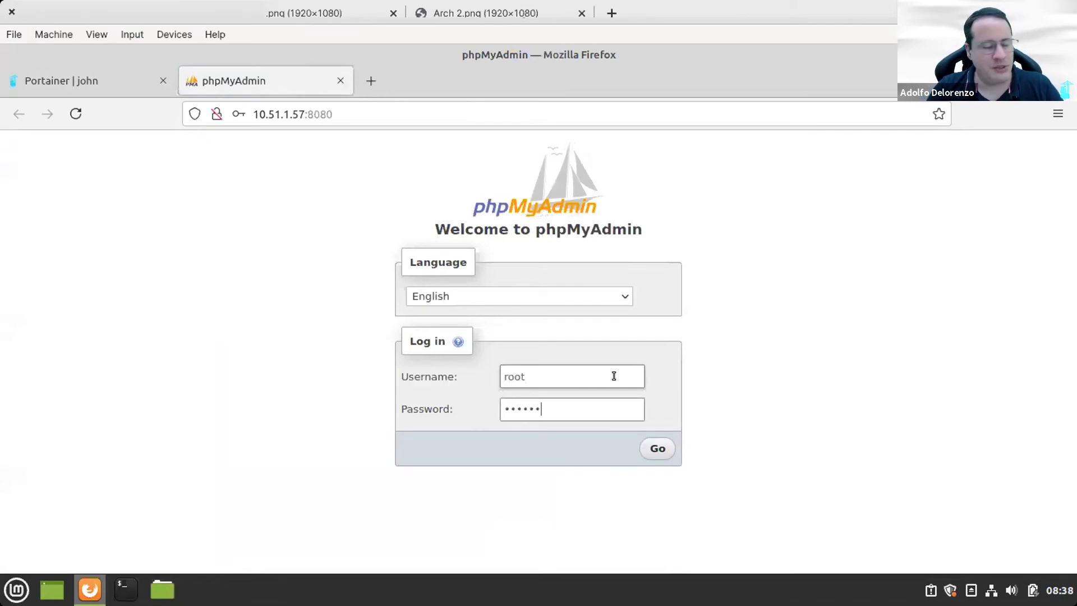
key("Return")
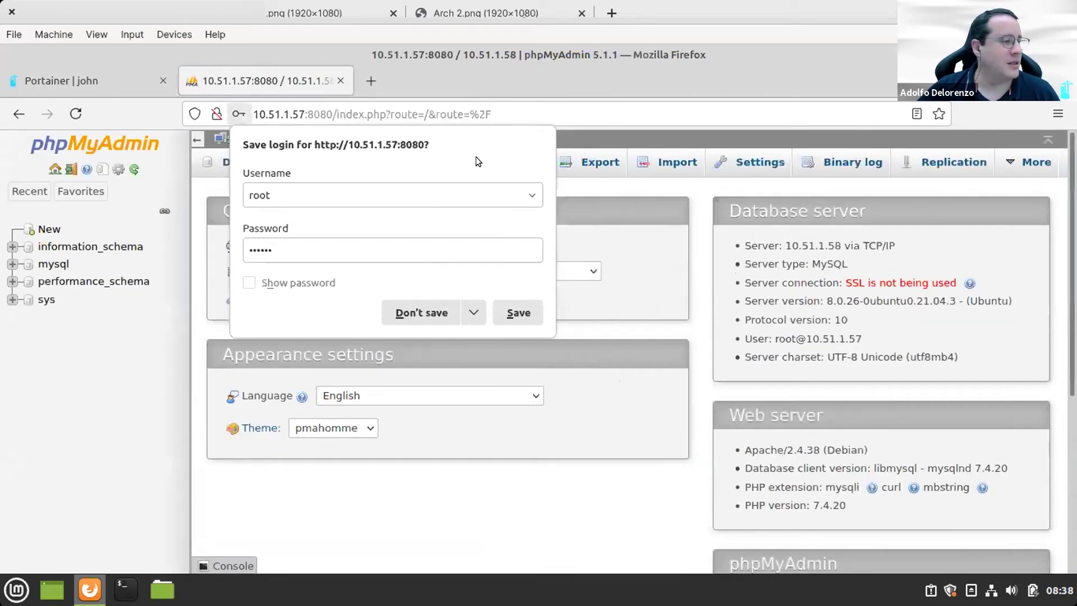
left_click(408, 315)
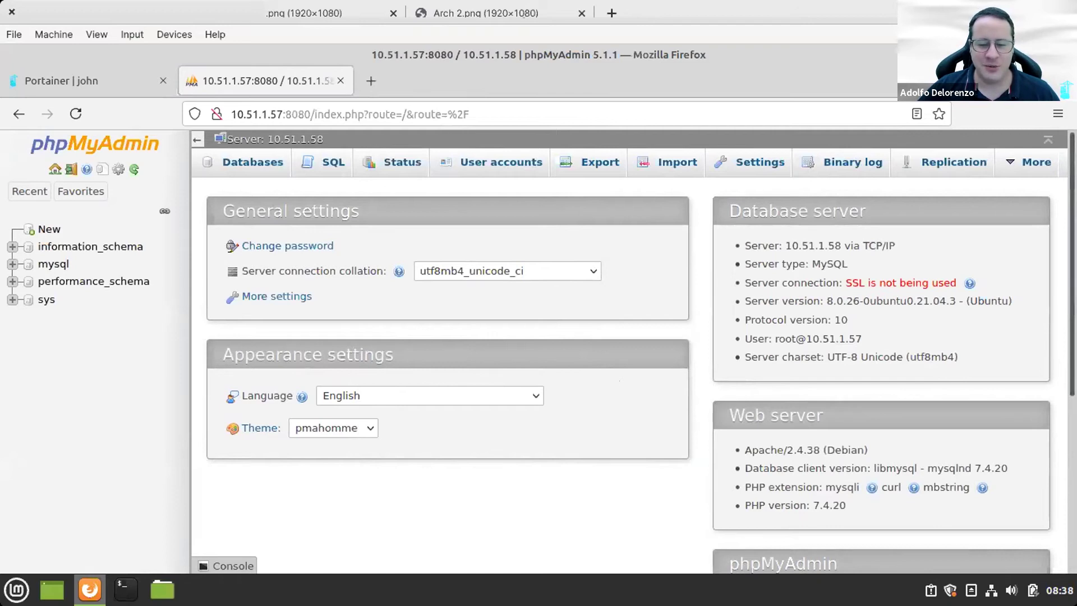
key("ctrl+shift+Tab")
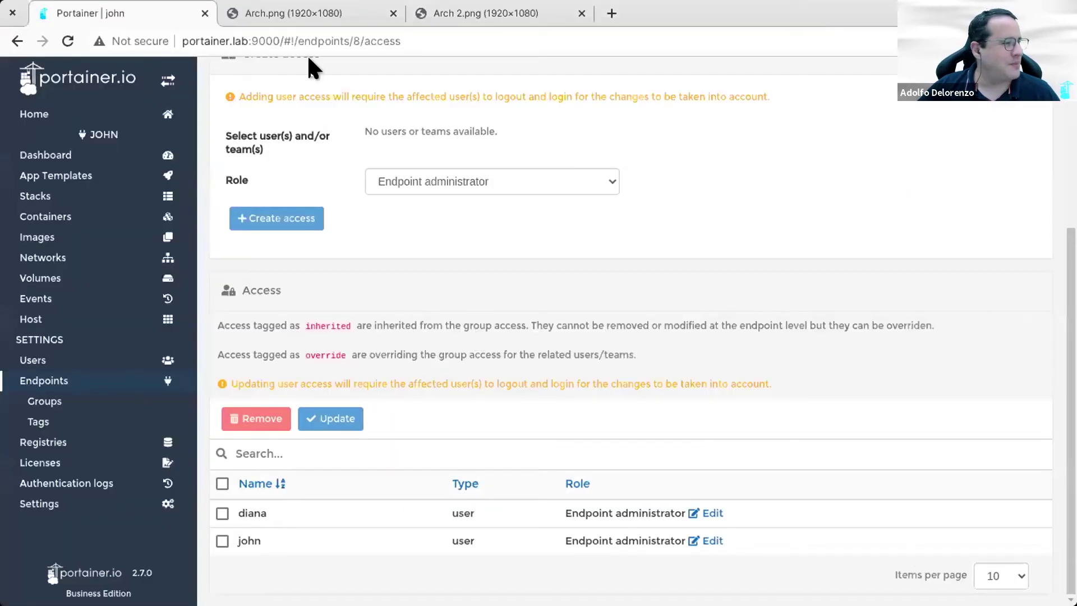
Step: Show the Arch.png diagram and circle the portainer.docker:9000 Docker Standalone server
left_click(280, 8)
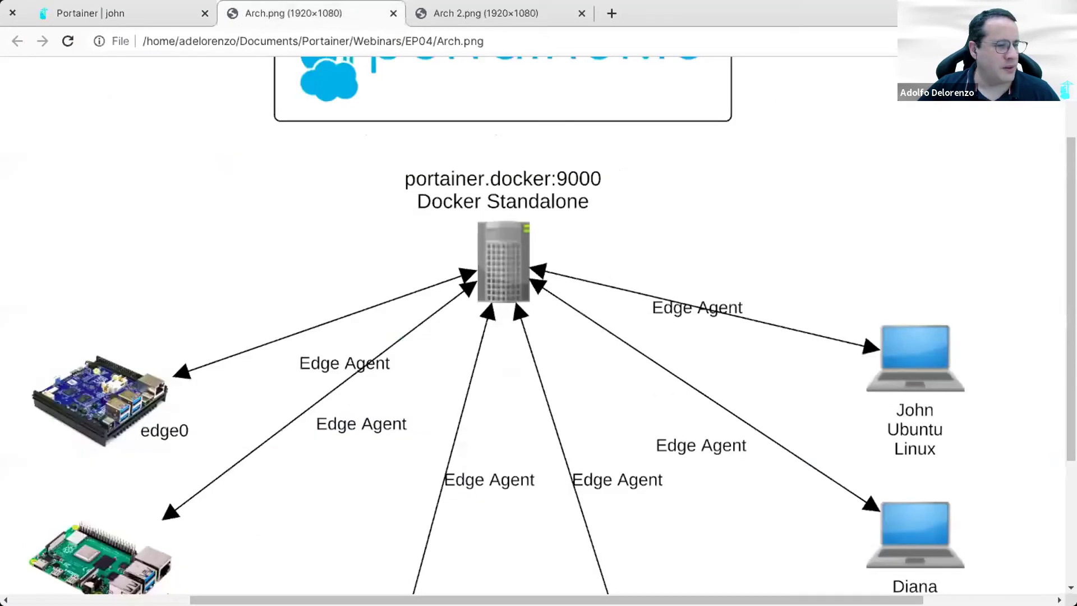
scroll(863, 264, "down", 3)
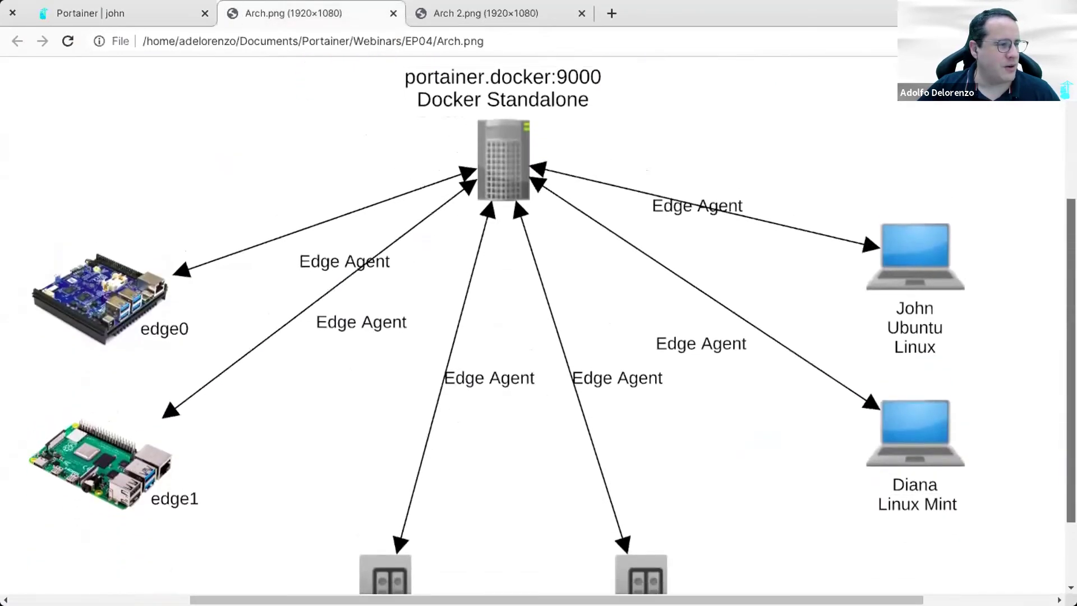
scroll(841, 263, "up", 1)
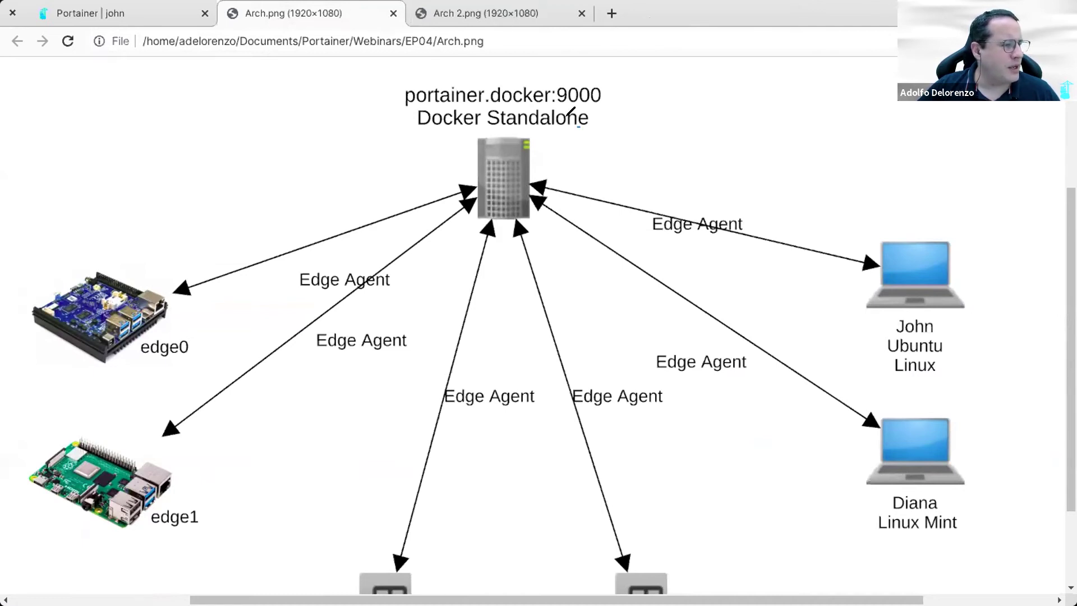
mouse_move(531, 128)
left_mouse_down()
mouse_move(470, 135)
mouse_move(443, 208)
mouse_move(561, 231)
mouse_move(568, 149)
mouse_move(528, 128)
left_mouse_up()
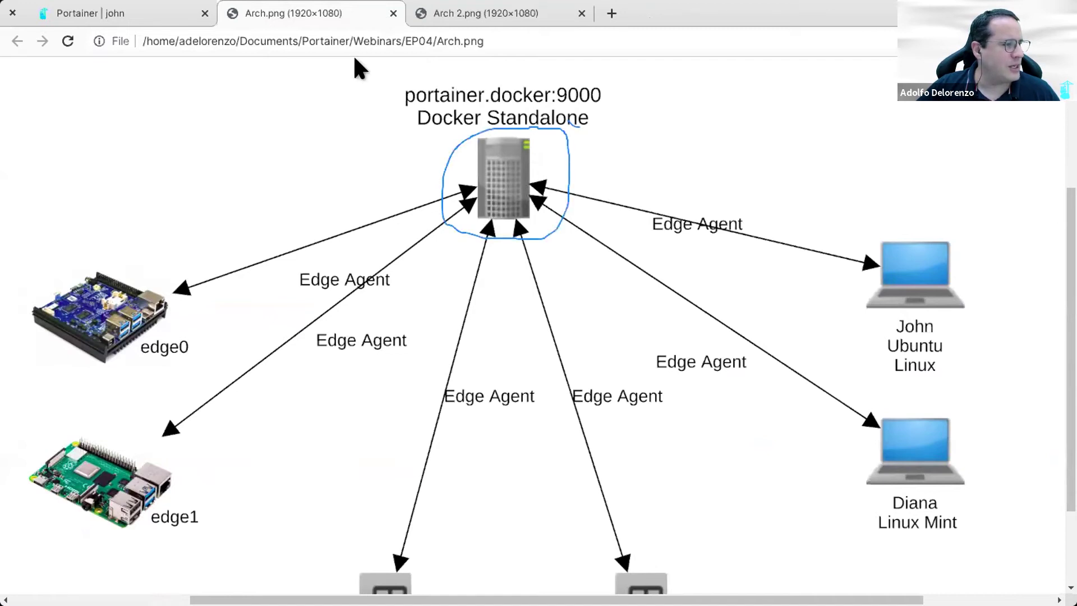